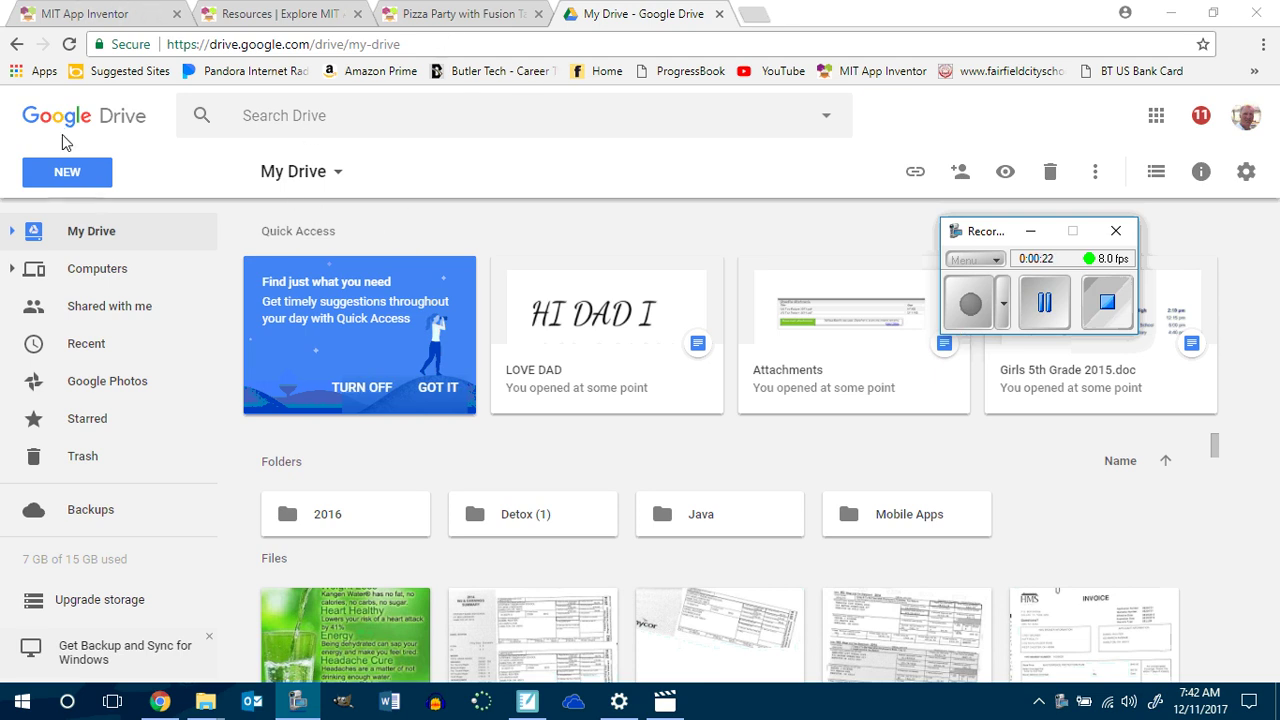
Search the apps that can be connected to Drive for "fusion tables".
left_click(80, 182)
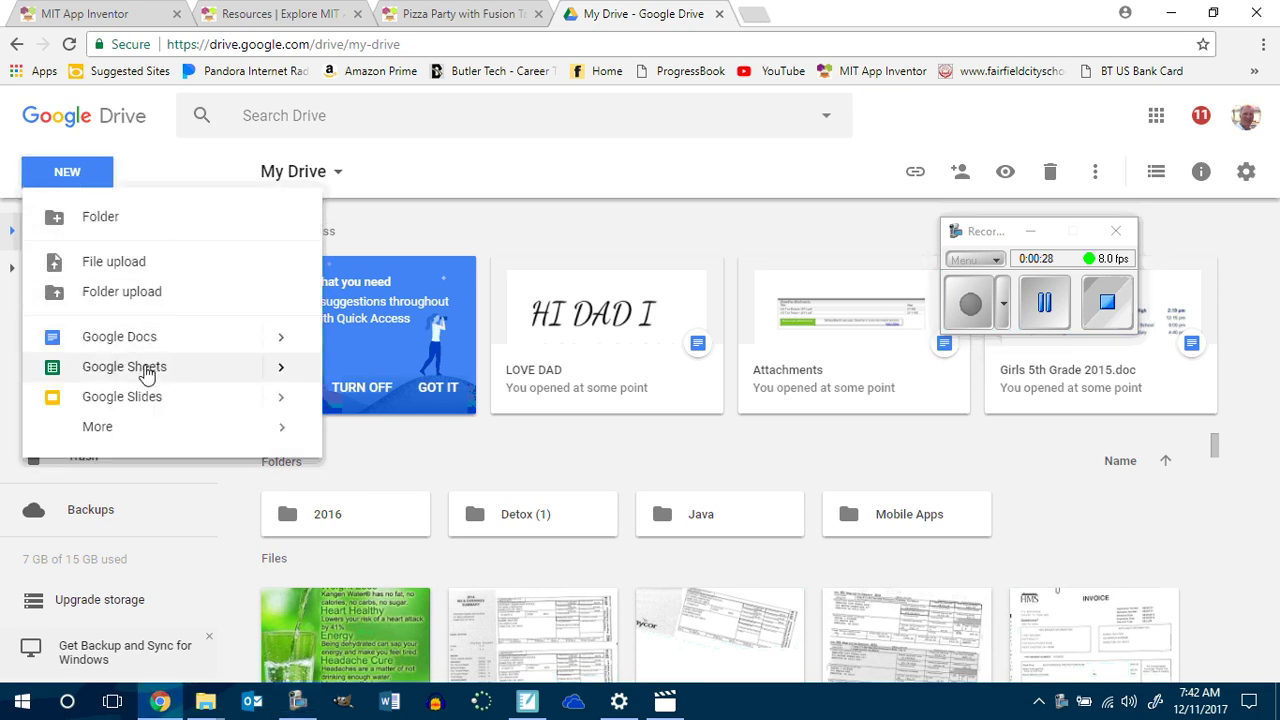
mouse_move(122, 428)
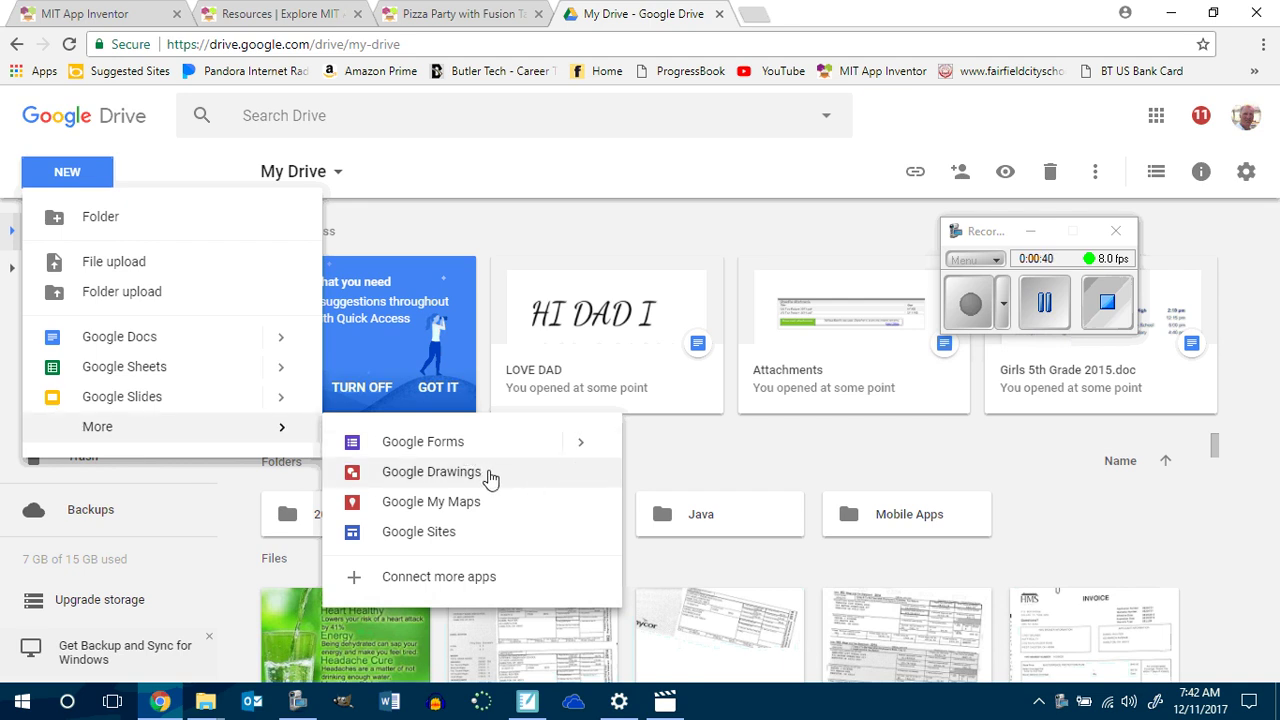
left_click(474, 580)
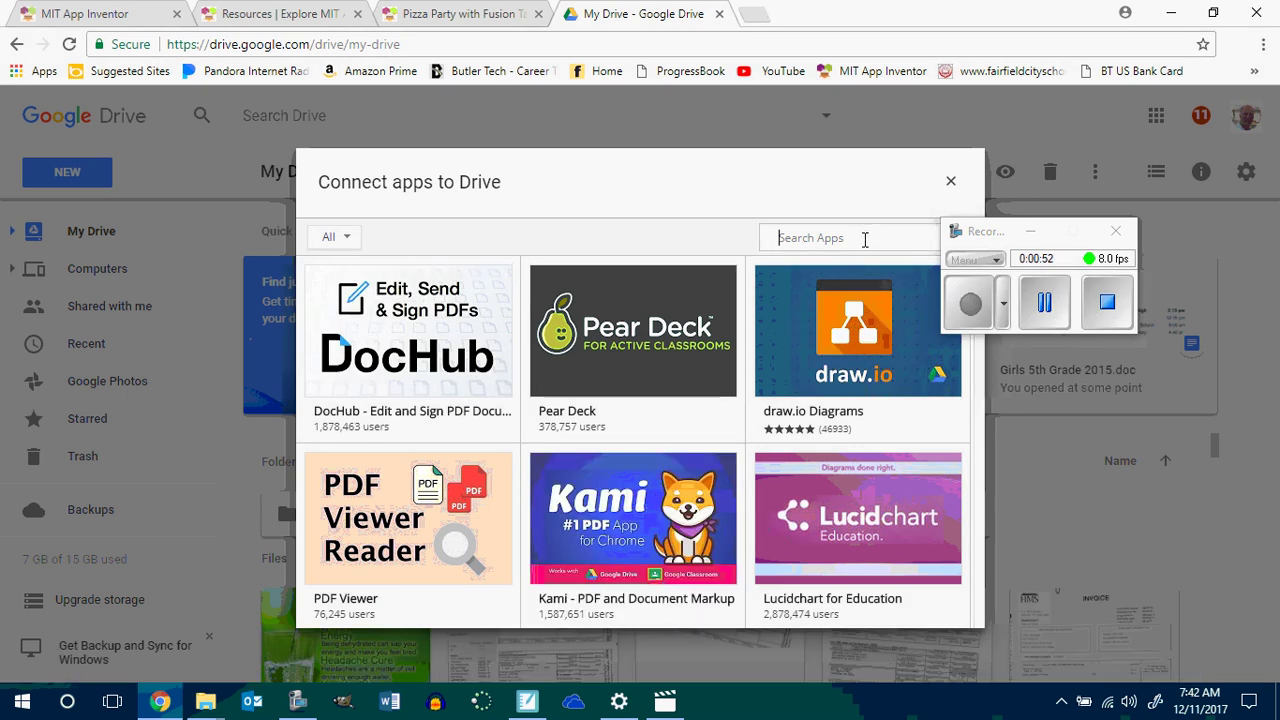
type("fusion t")
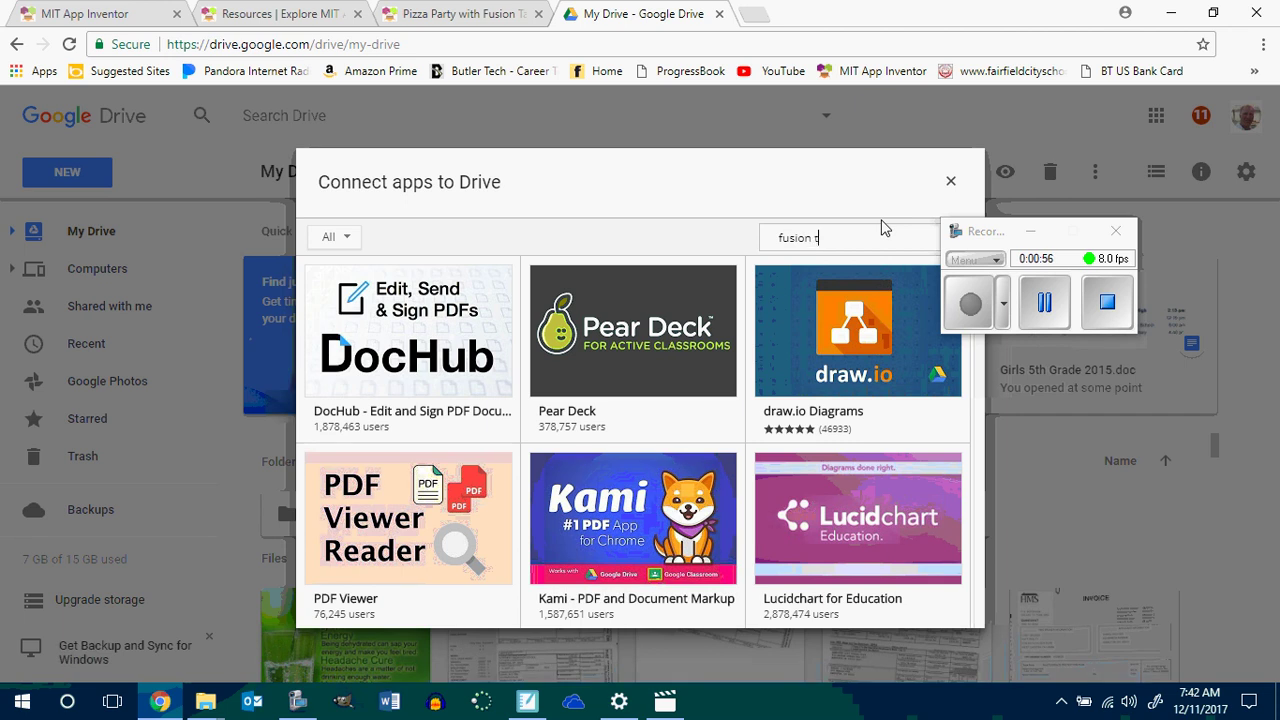
type("ables")
key("Return")
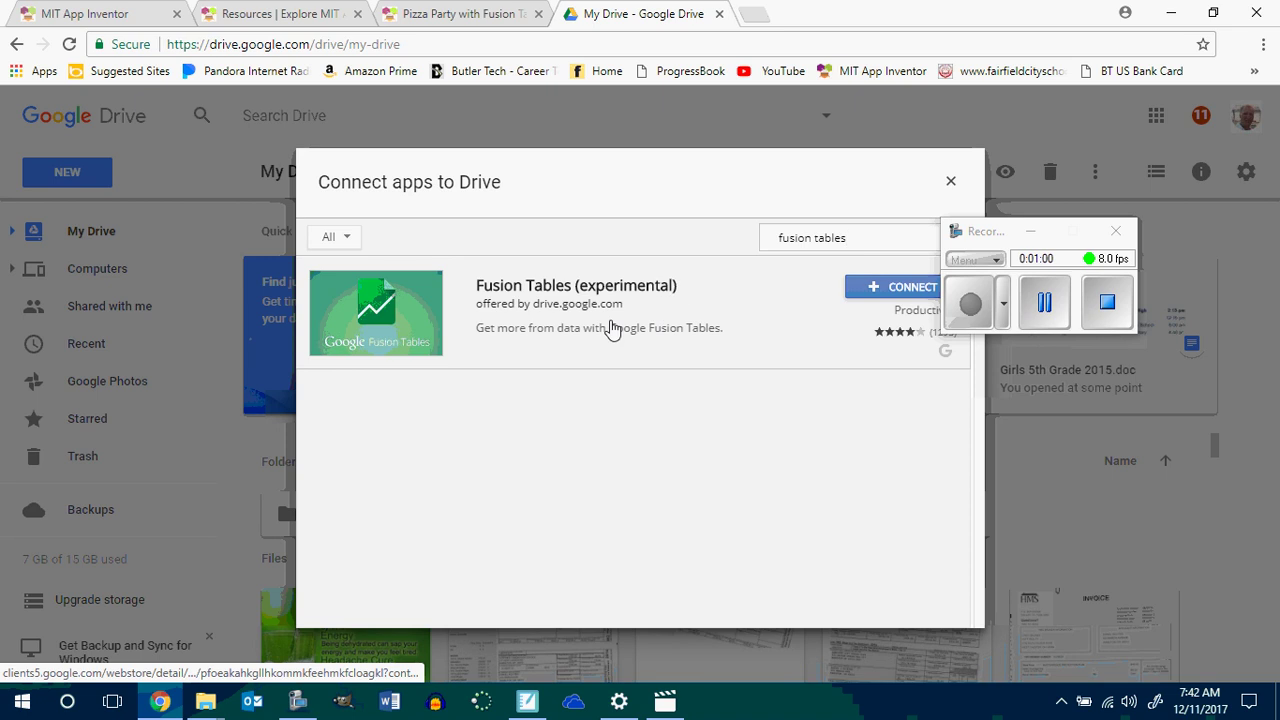
Connect Fusion Tables (experimental) to Drive, keeping it as the default app for files it can open, and close the app catalogue.
left_click(427, 319)
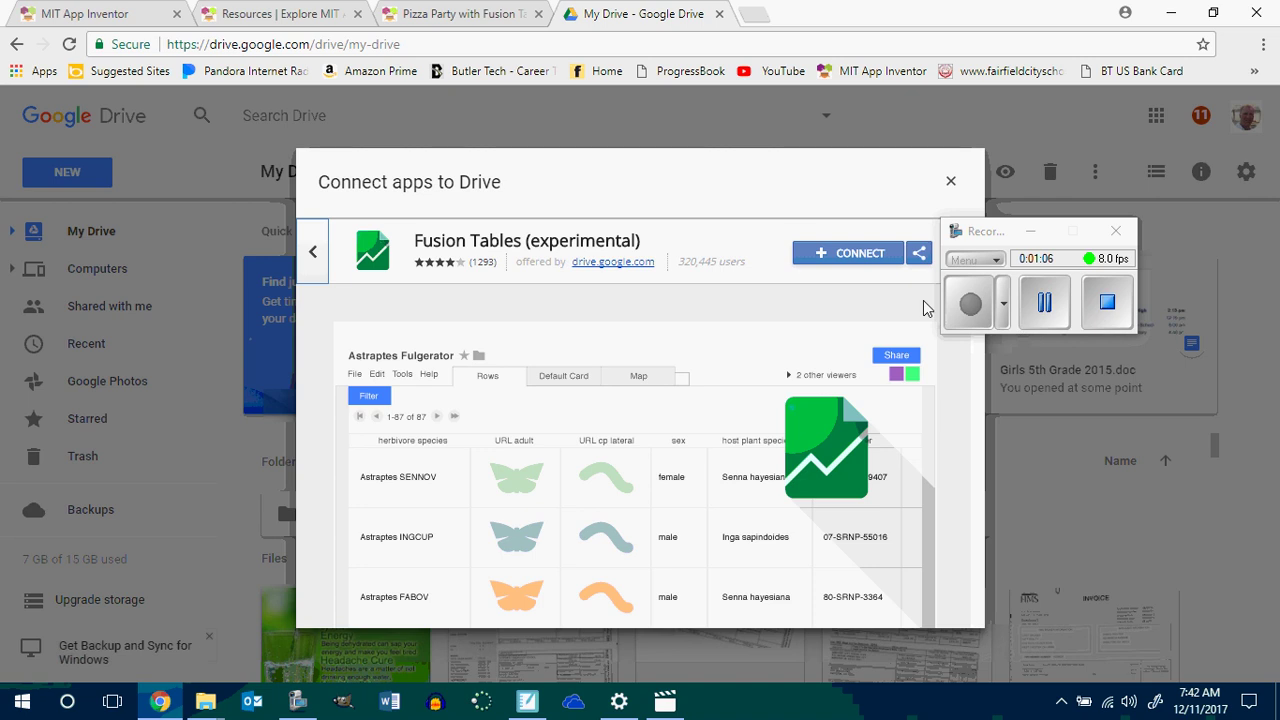
left_click(870, 256)
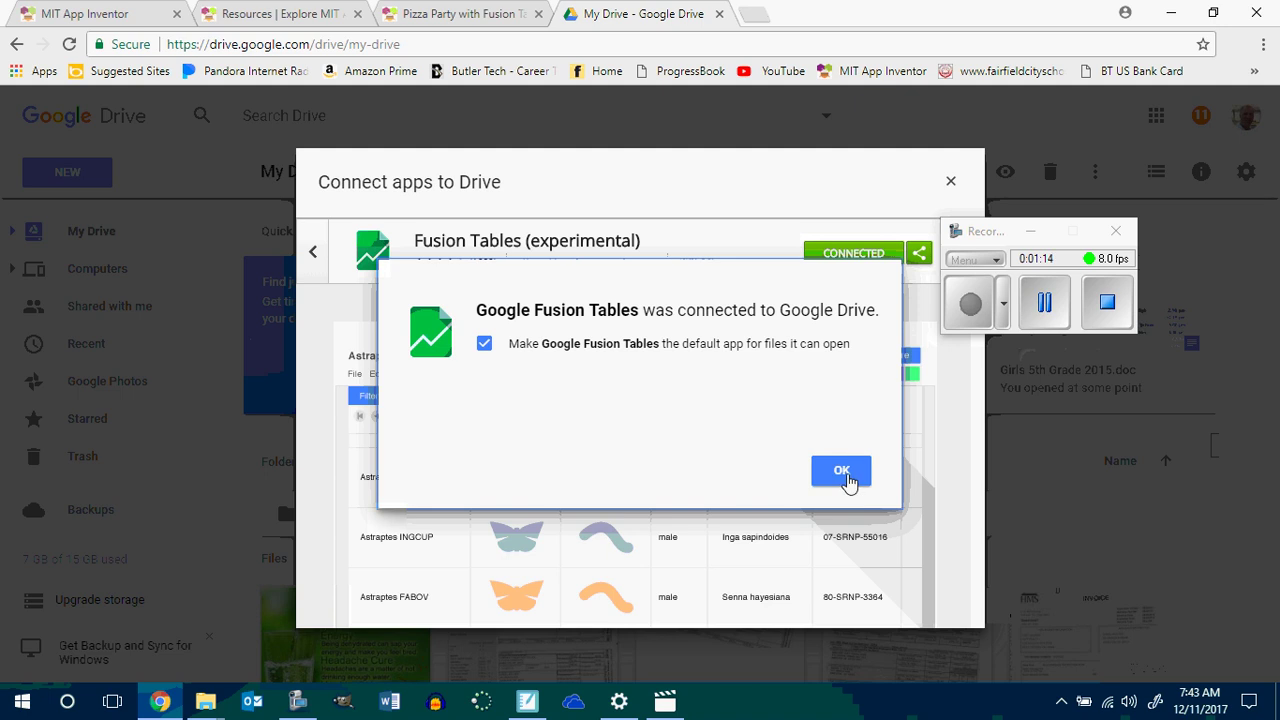
left_click(841, 471)
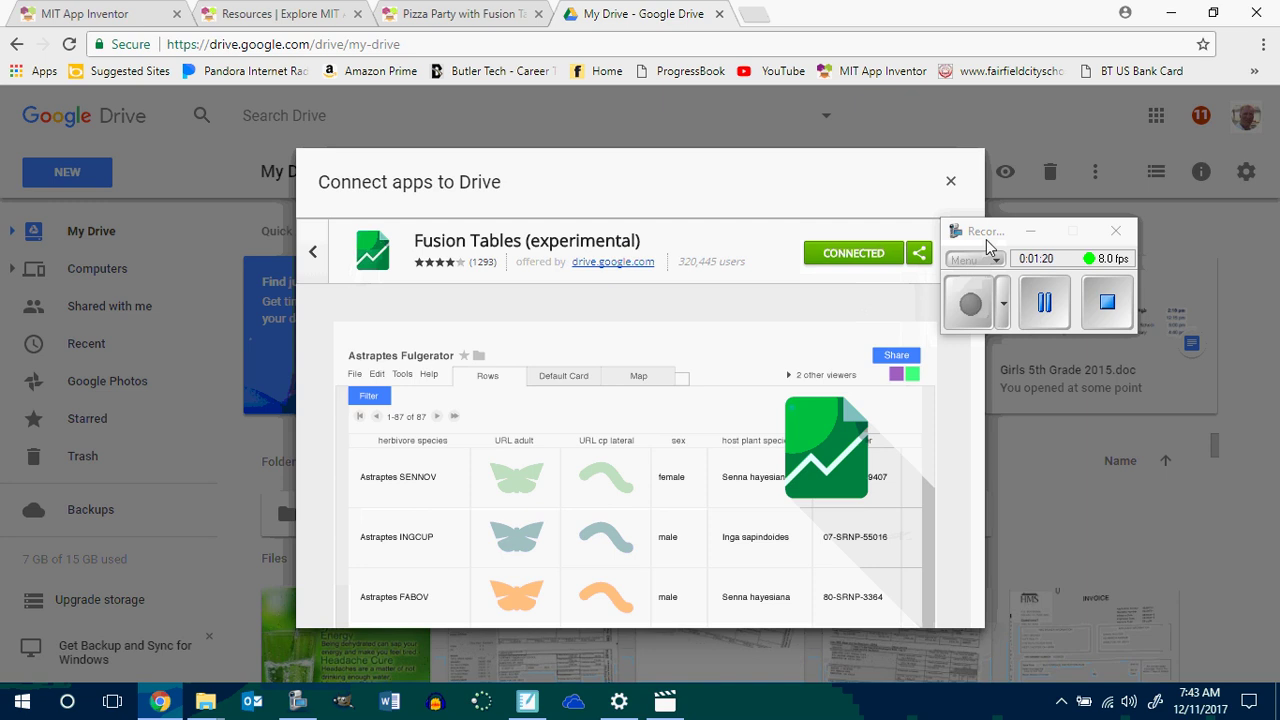
left_click(953, 184)
Start a new Google Fusion Tables file in My Drive.
scroll(803, 303, "down", 10)
scroll(802, 301, "up", 5)
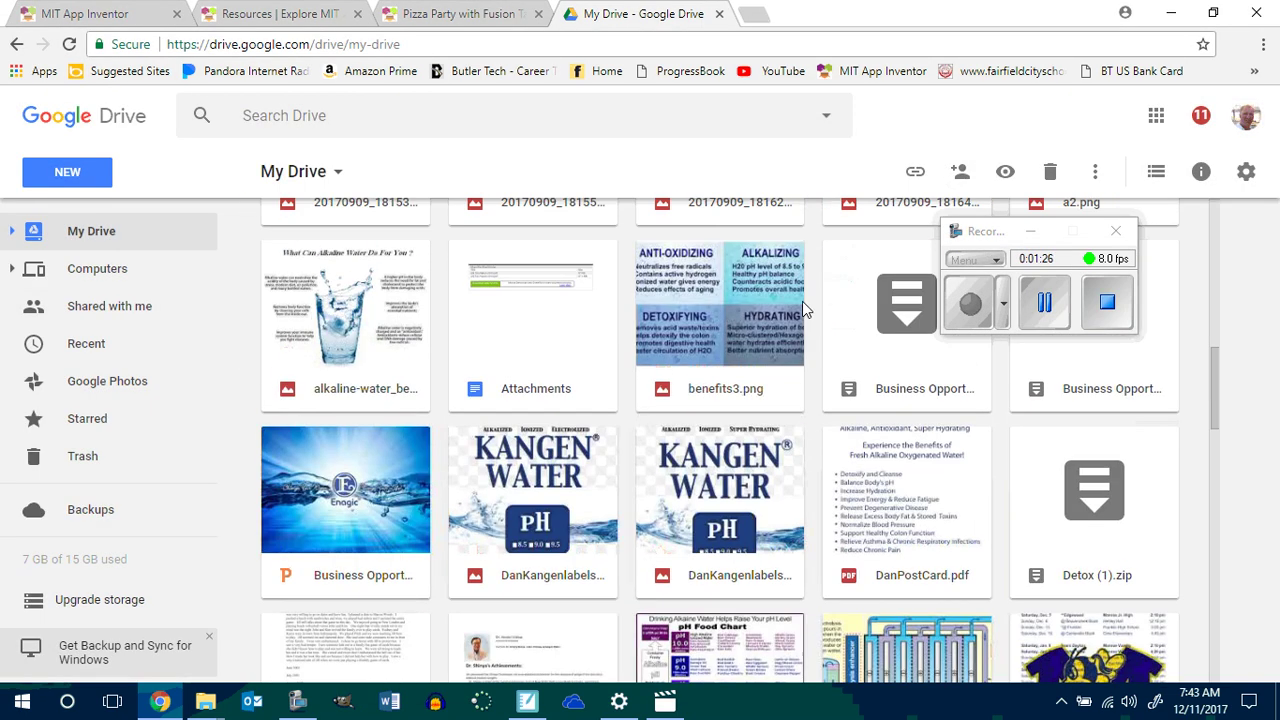
scroll(802, 300, "up", 8)
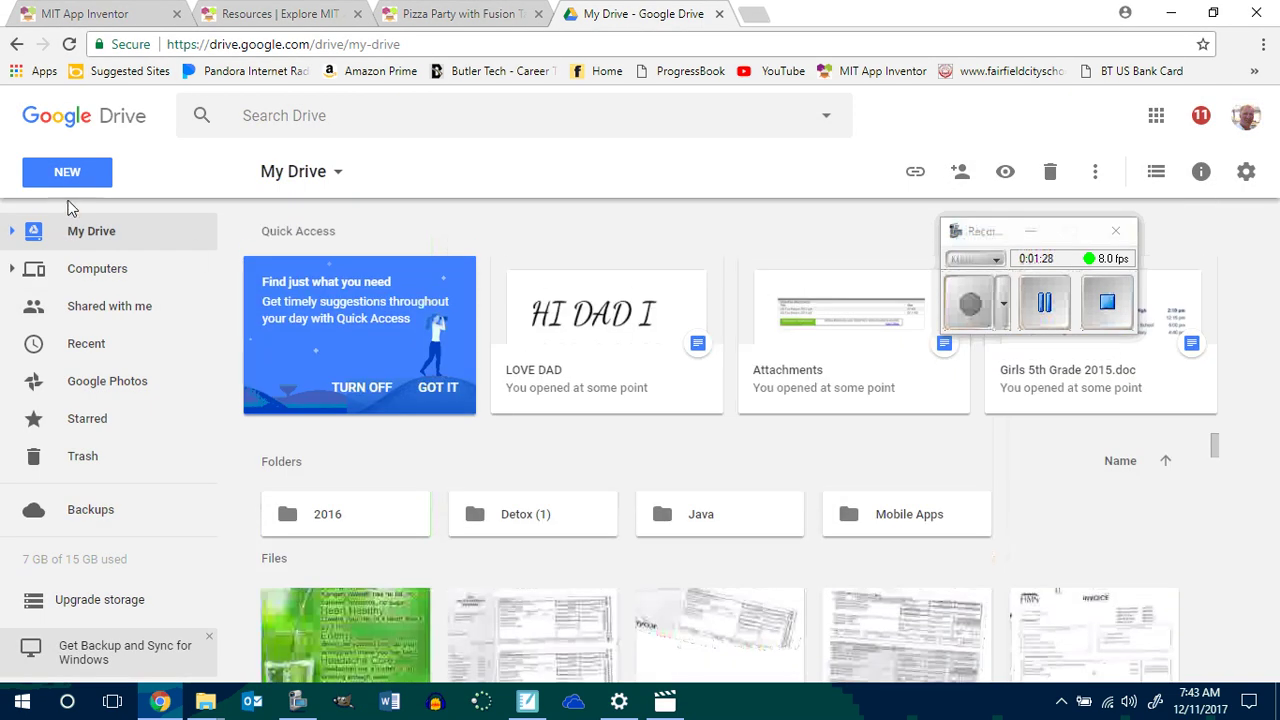
left_click(70, 188)
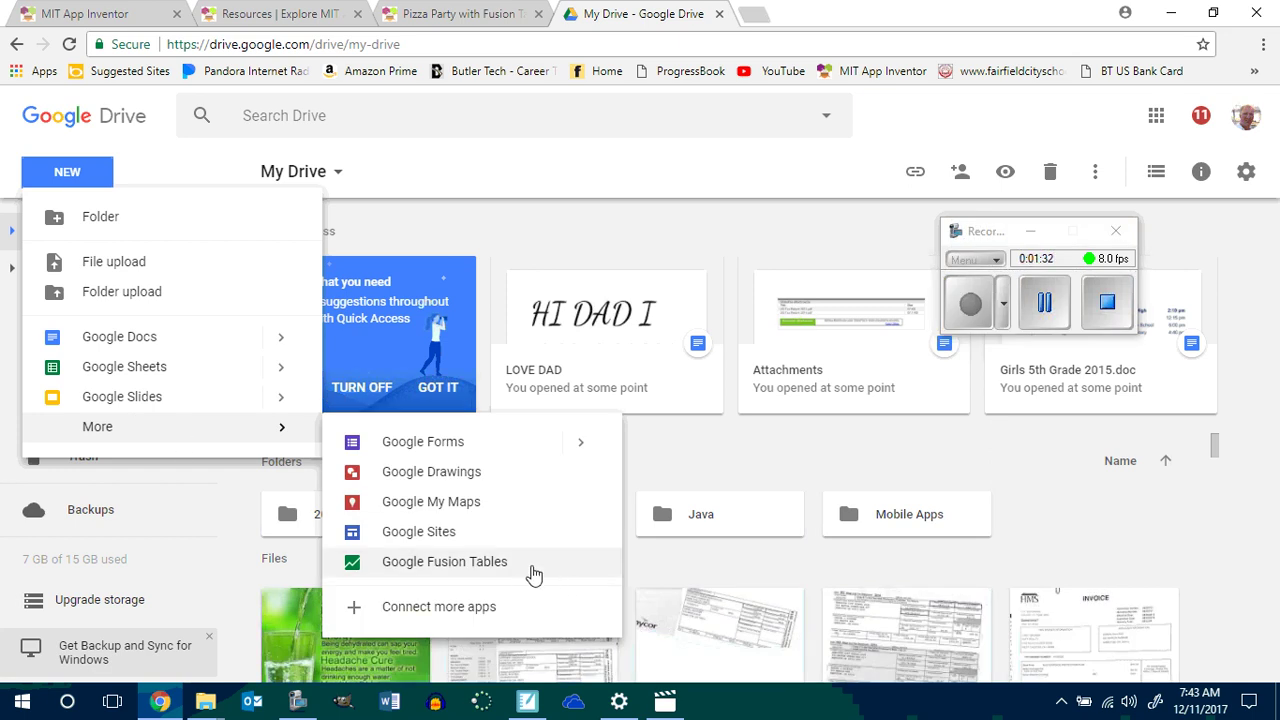
left_click(534, 563)
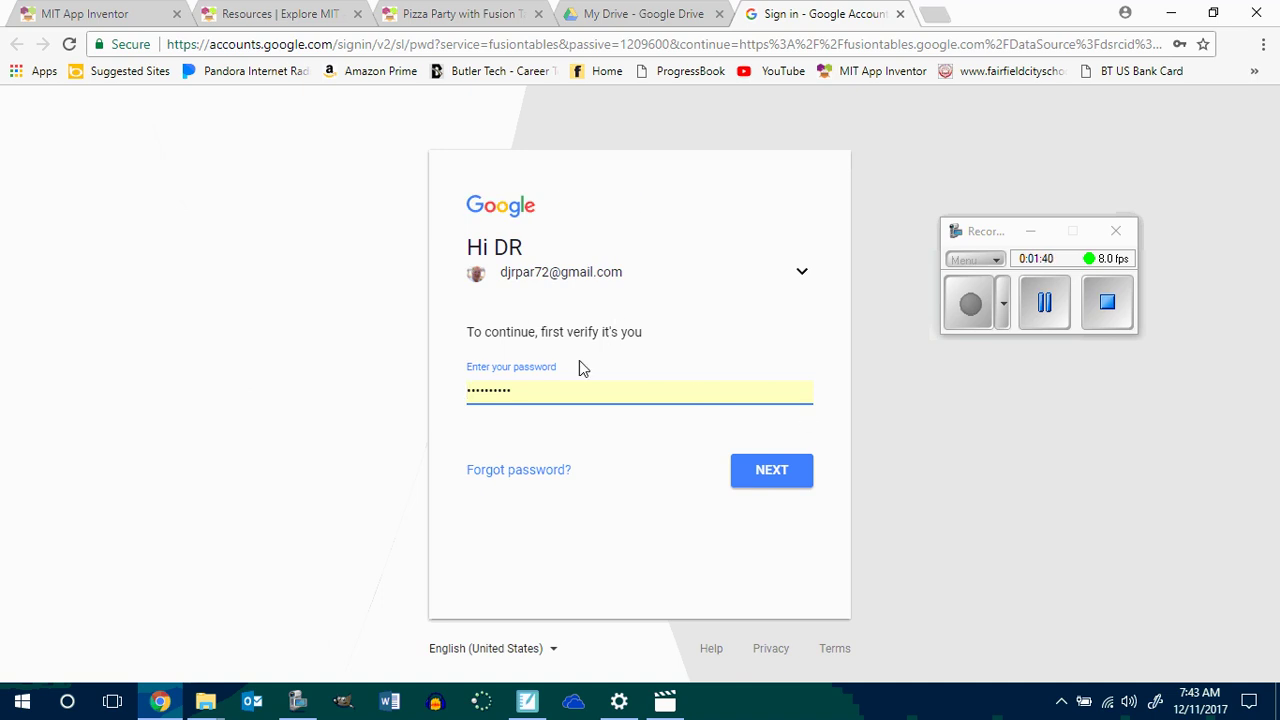
Try to verify the Google account by replacing the prefilled password with the account password.
double_click(529, 389)
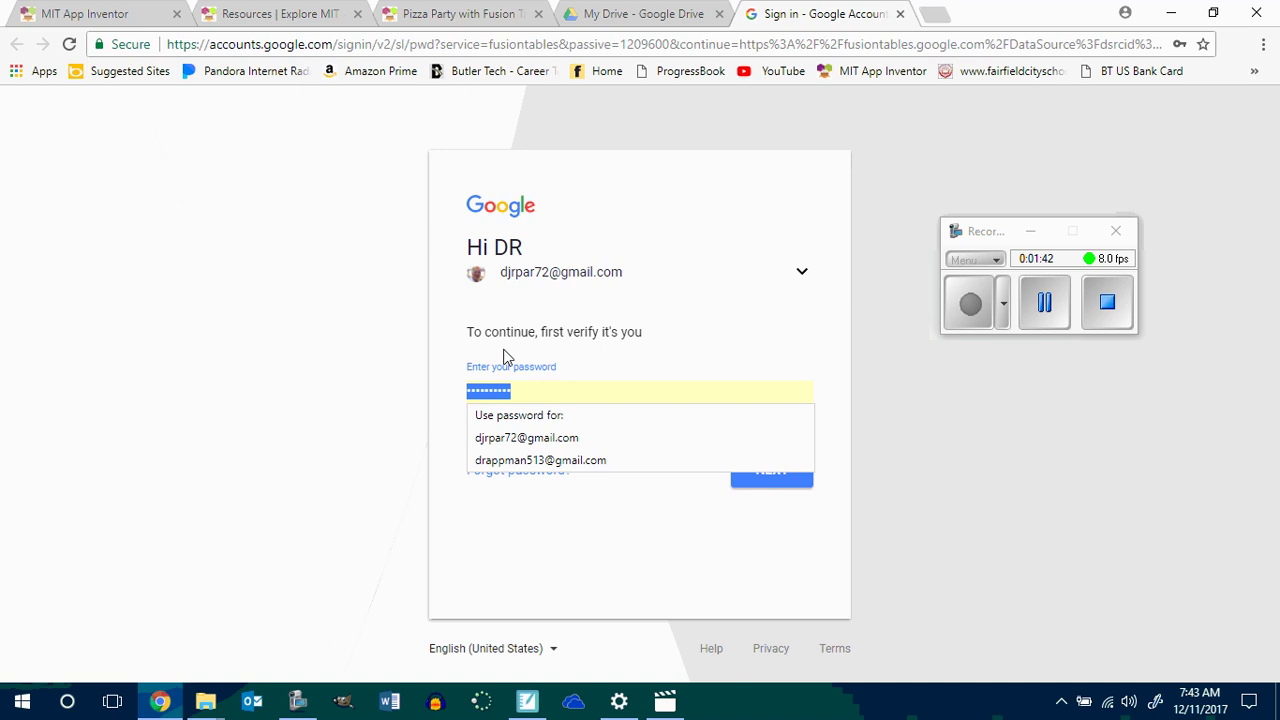
type("•••••••")
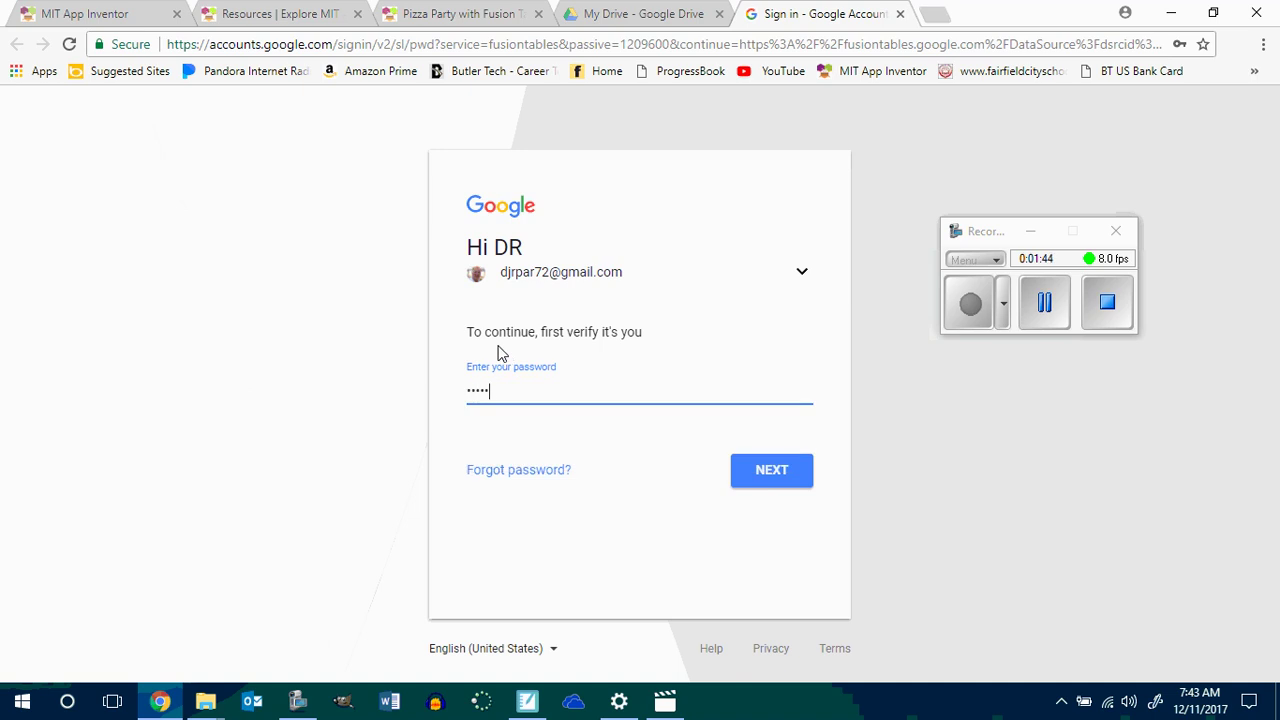
type("••••••")
left_click(766, 481)
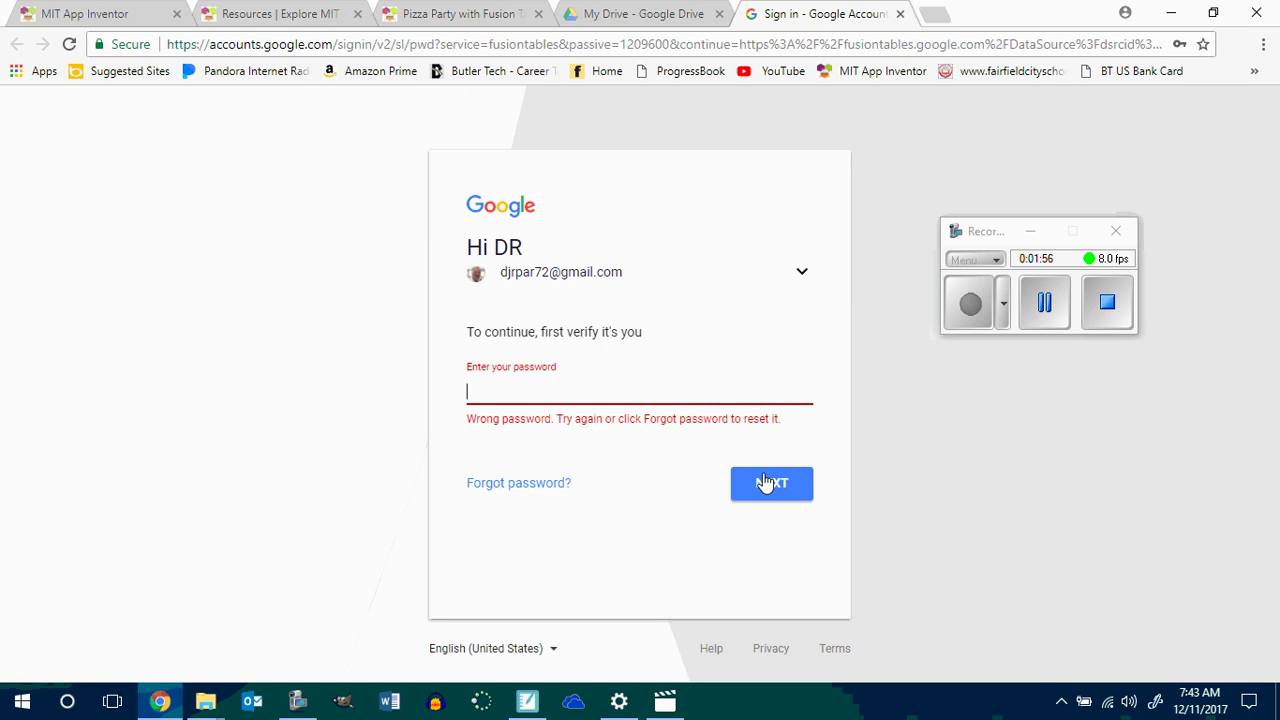
Enter the account password again and submit it to continue to Fusion Tables.
left_click(592, 392)
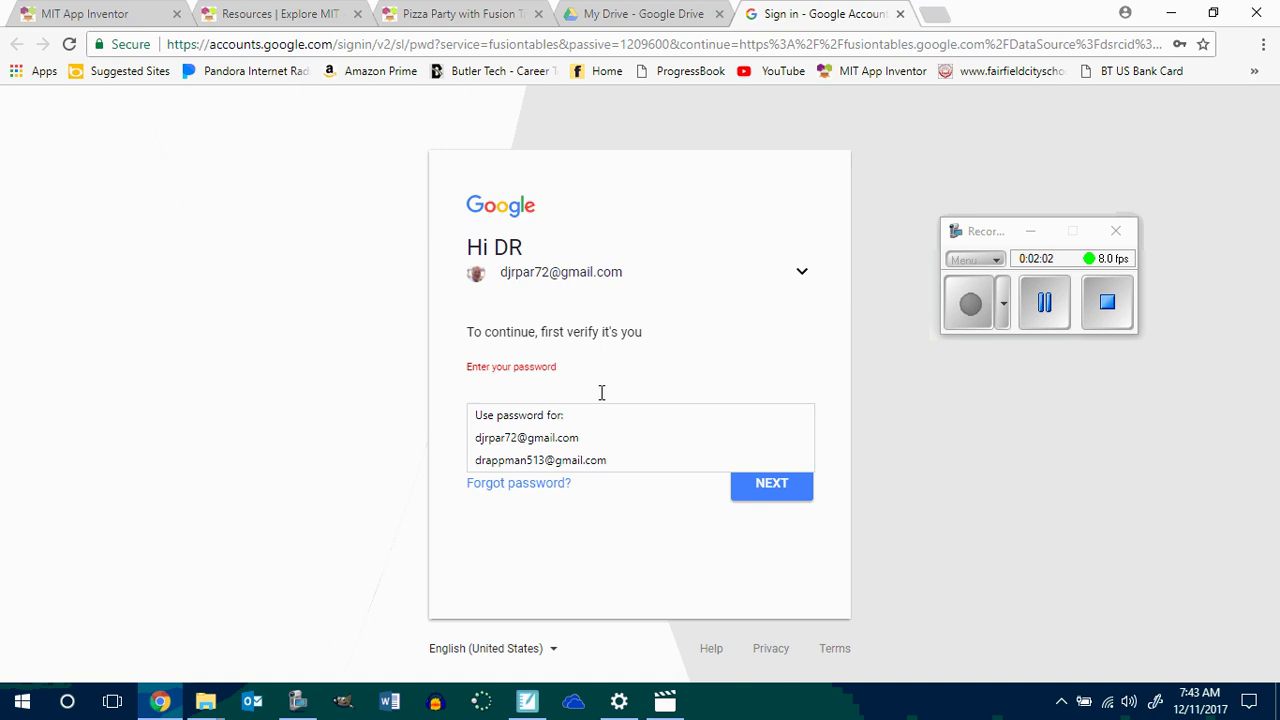
type("•••••")
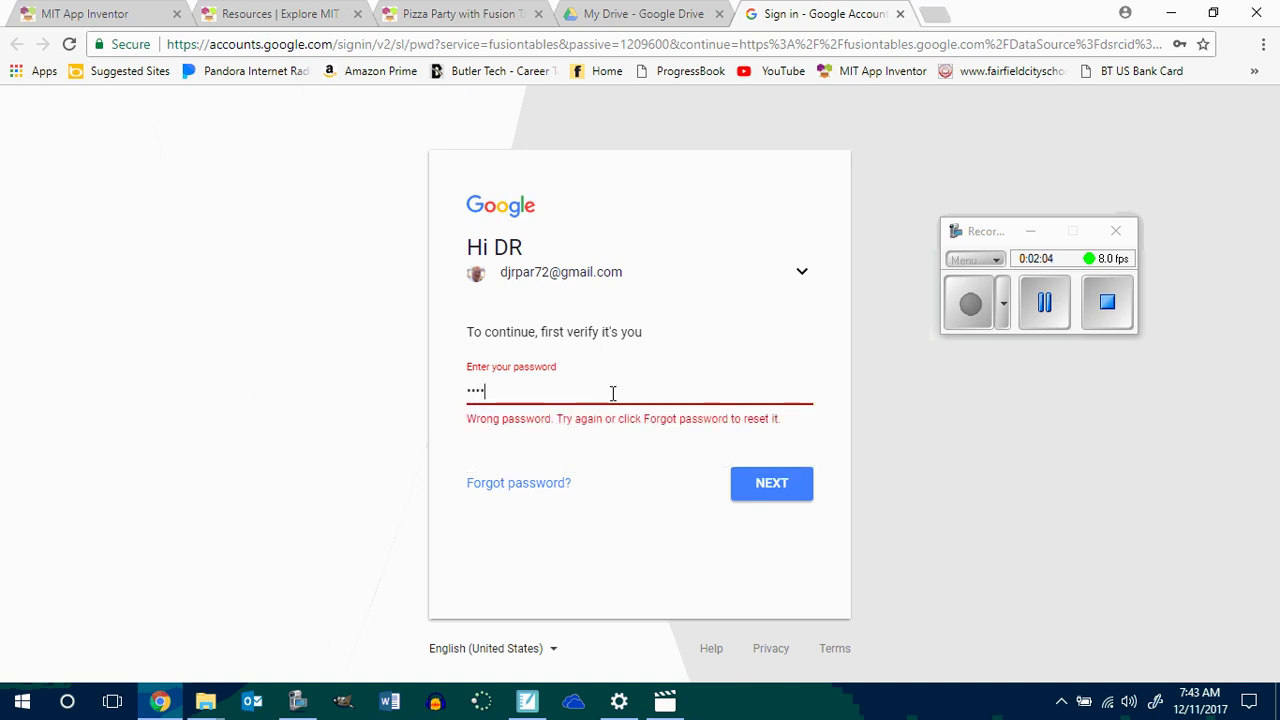
type("••••••••")
left_click(758, 490)
left_click(1046, 305)
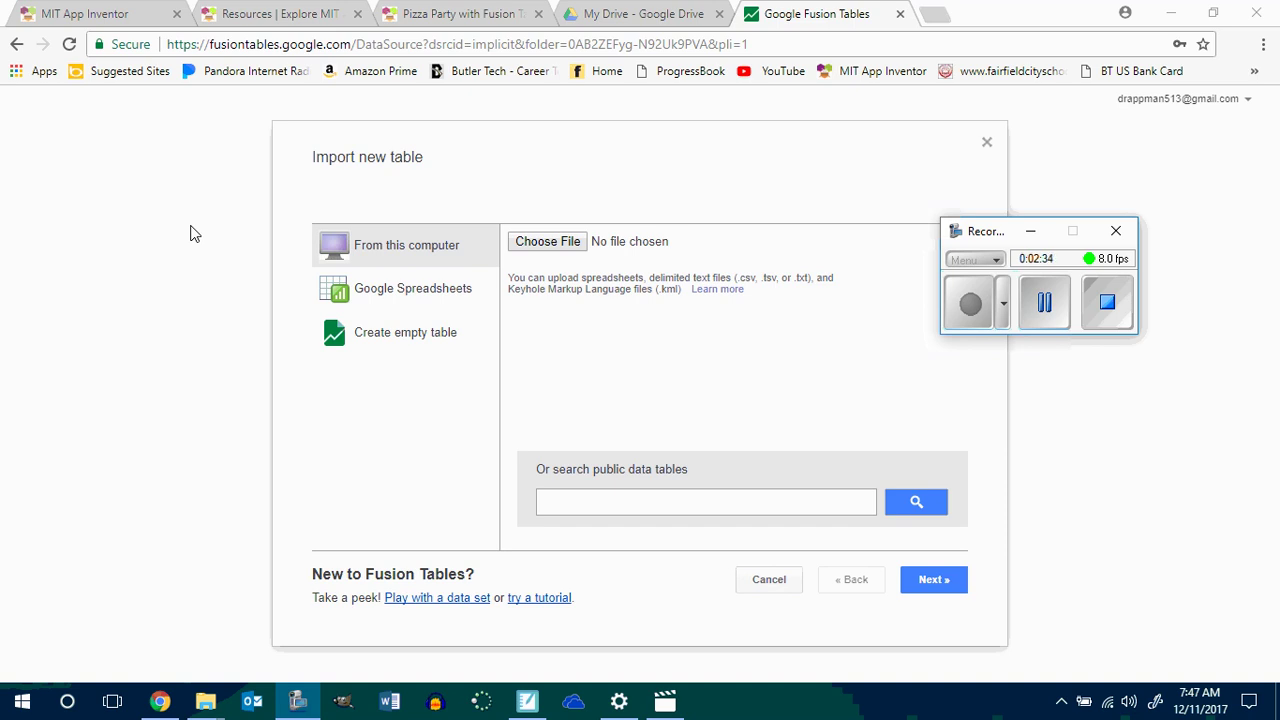
Create an empty fusion table and open its column settings for editing.
left_click(403, 336)
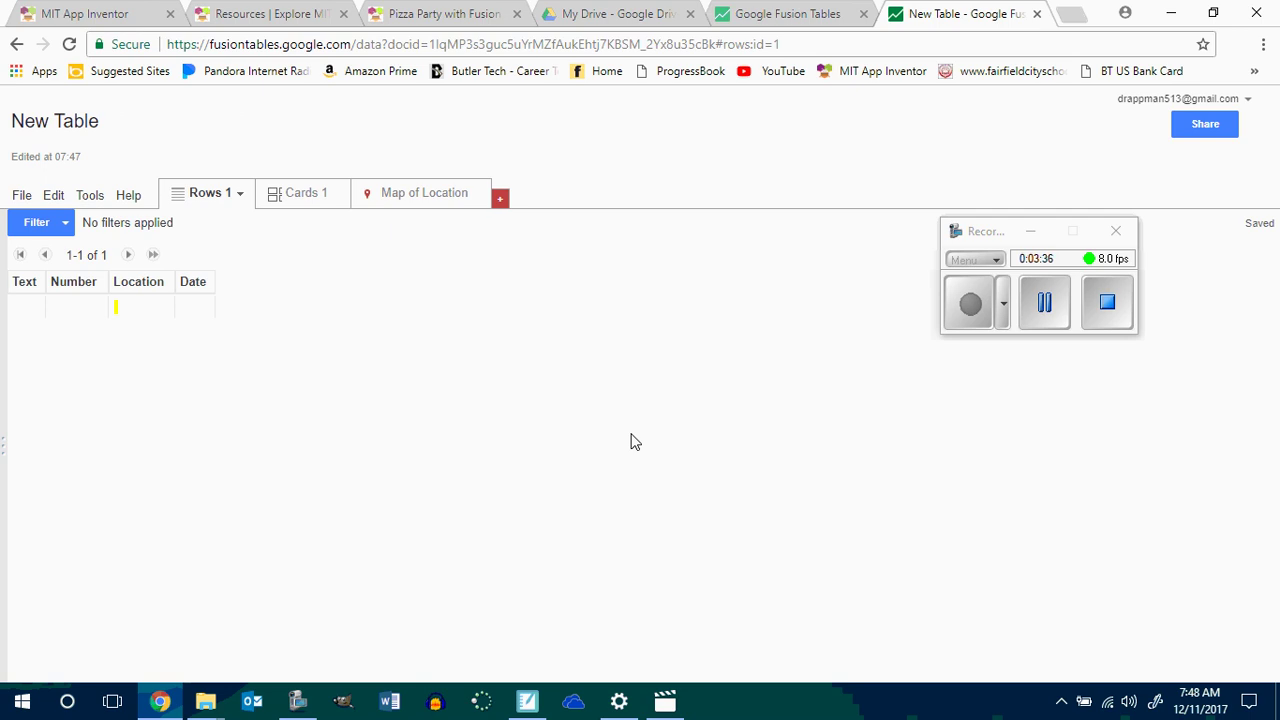
left_click(57, 201)
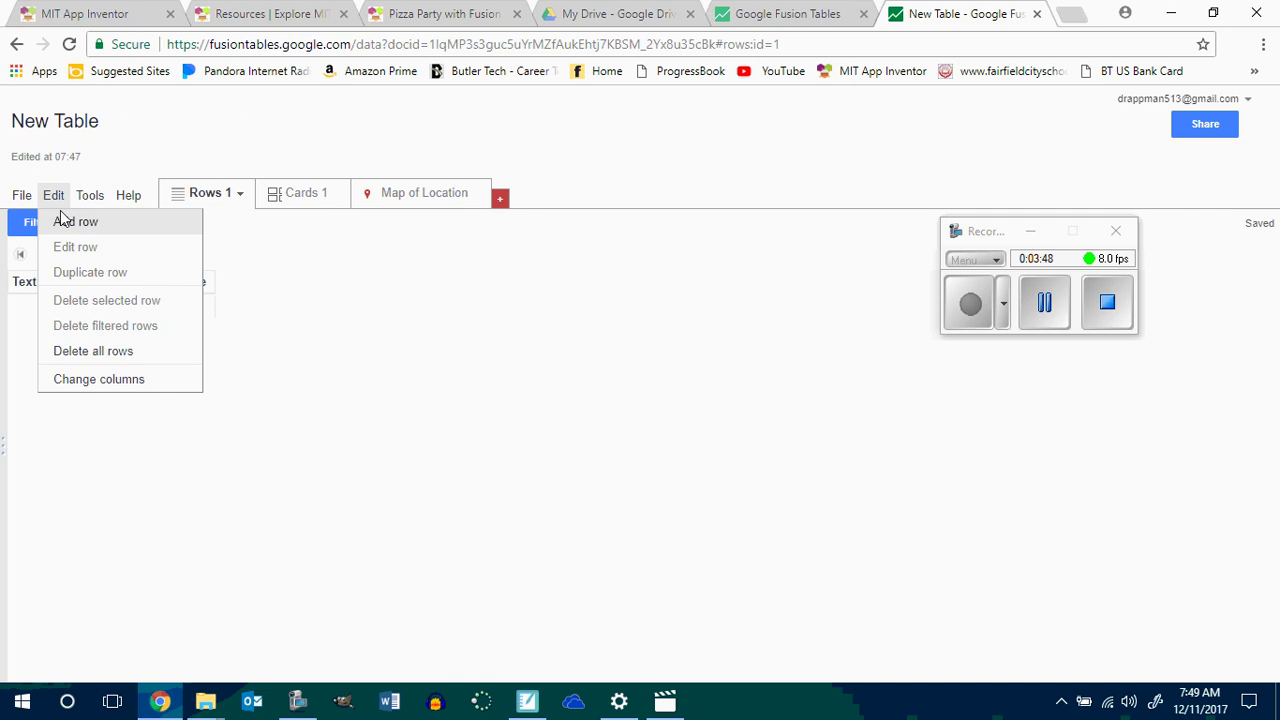
left_click(89, 380)
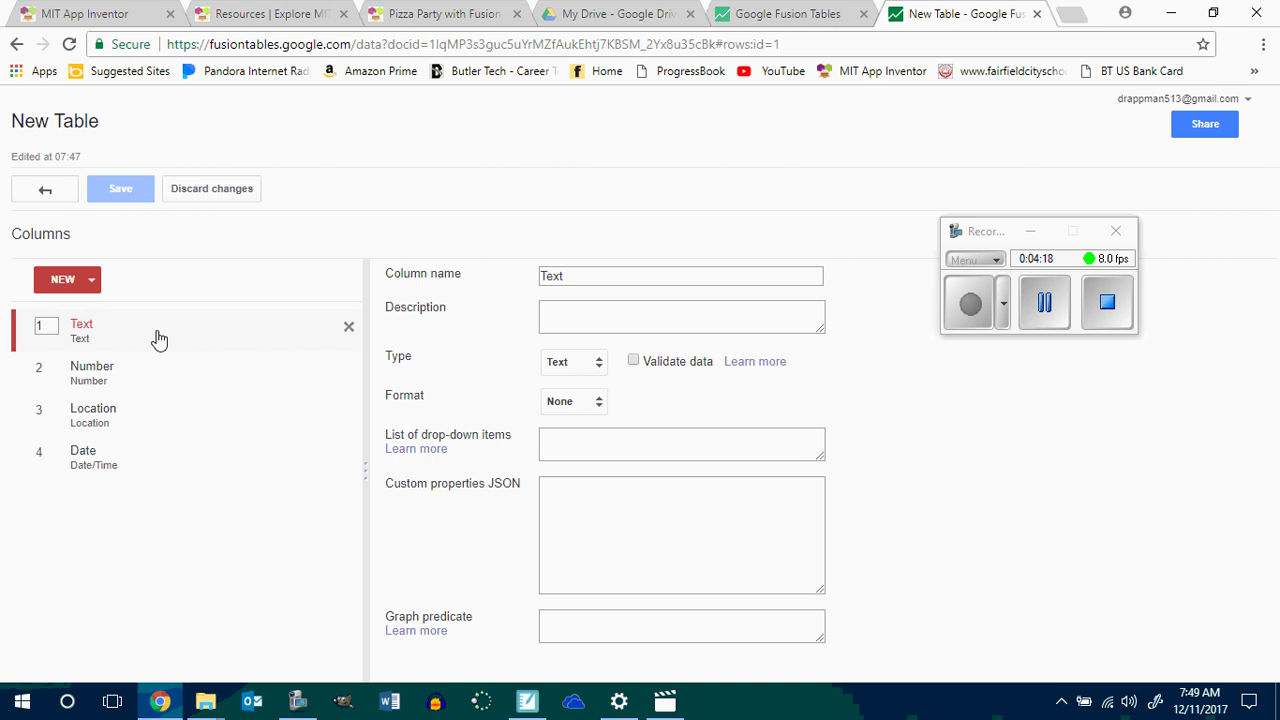
Rename the first column, Text, as Date and set its type to Date/Time.
left_click_drag(577, 274, 530, 283)
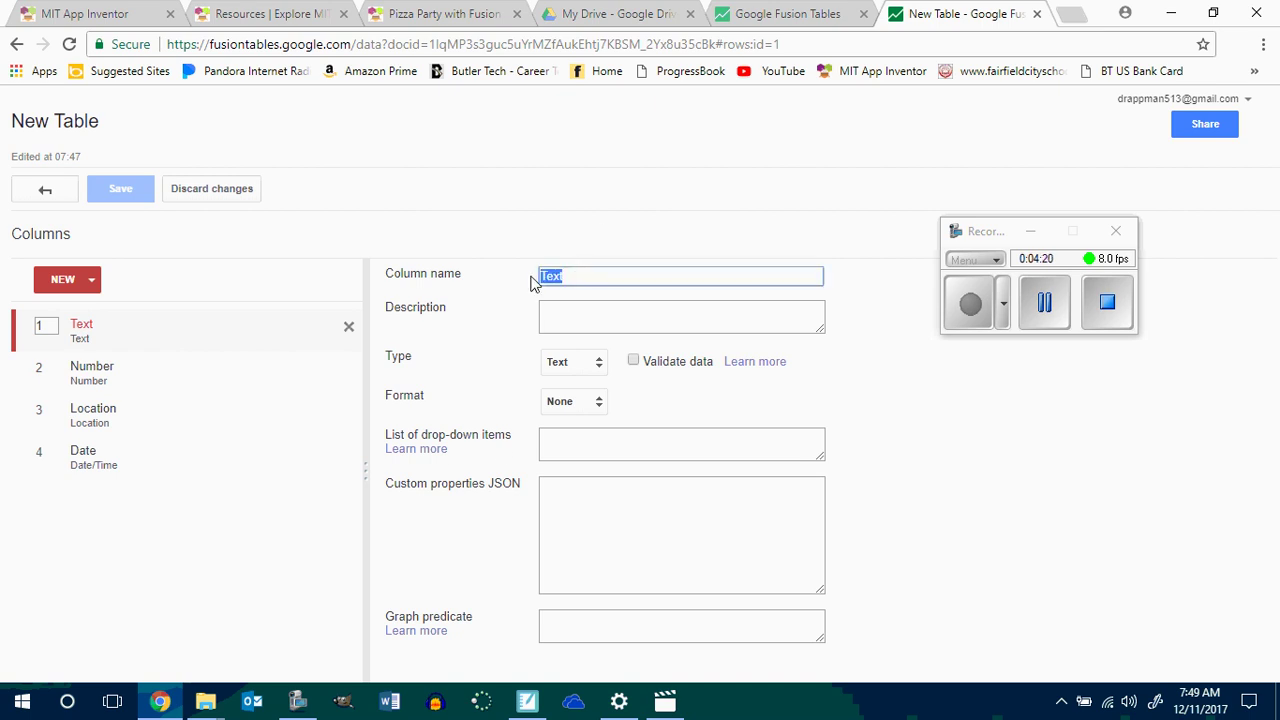
type("Date")
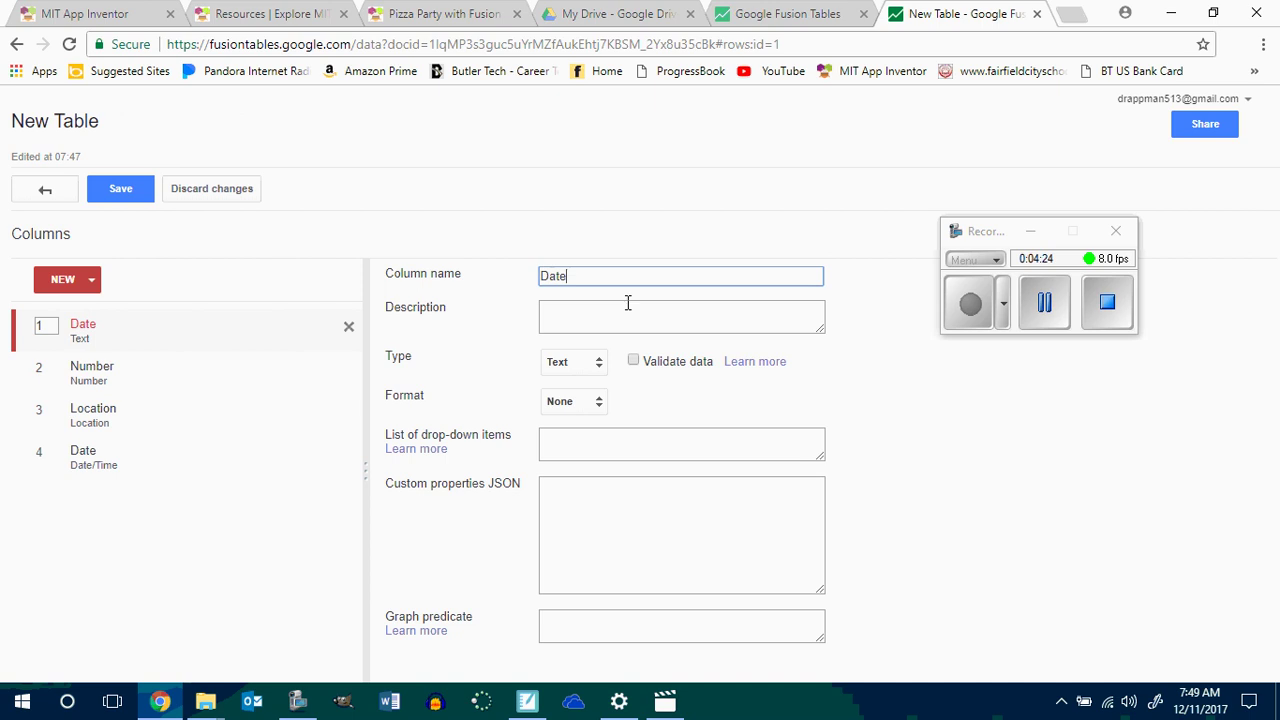
left_click(599, 372)
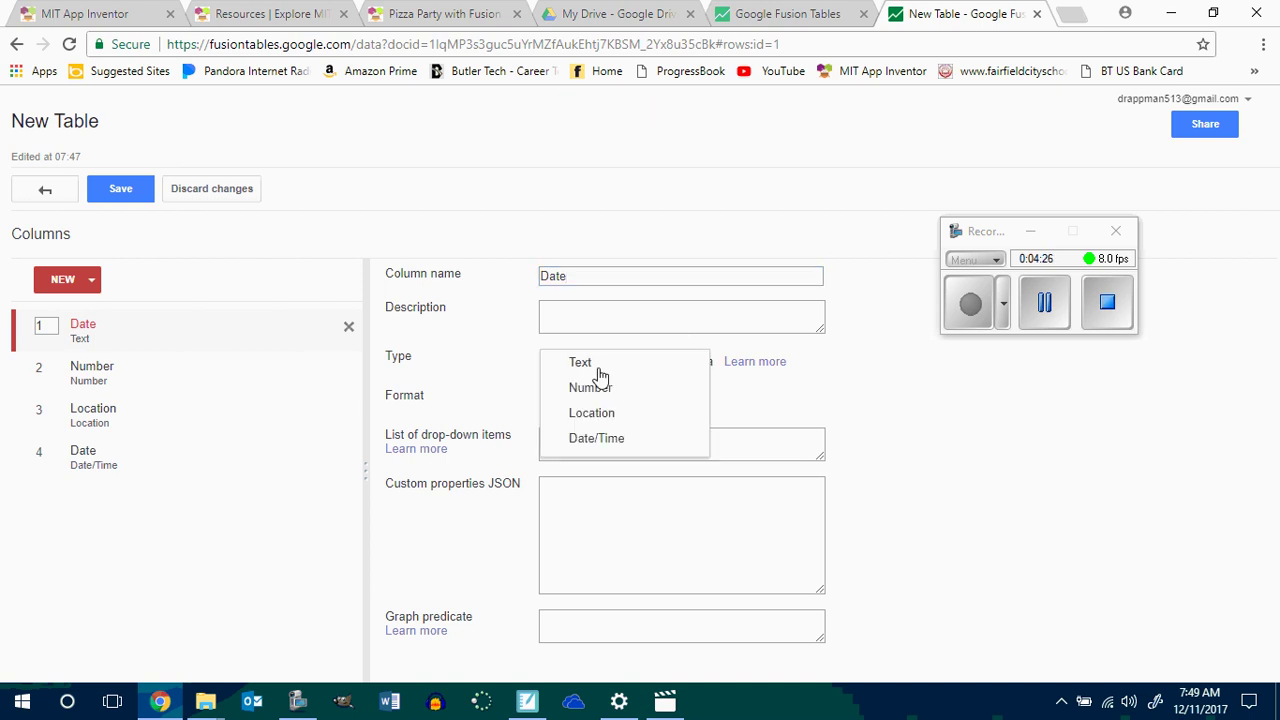
left_click(604, 446)
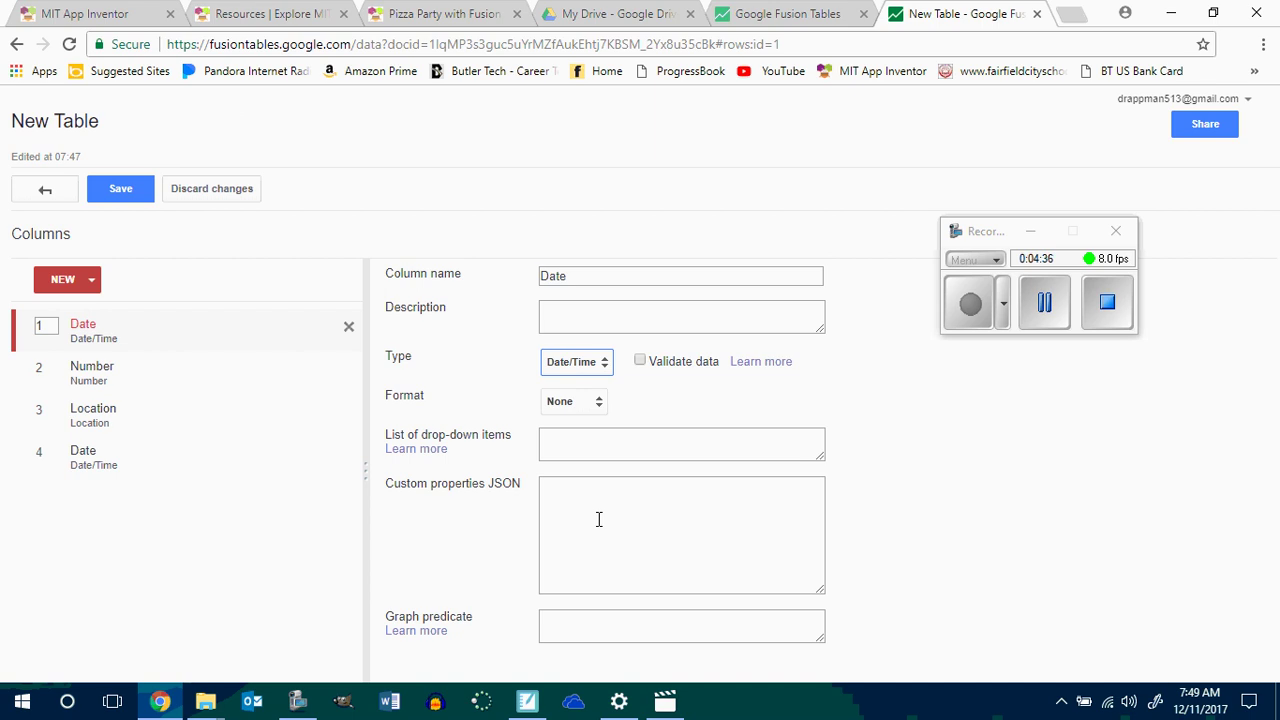
Rename the second column, Number, as Vote and set its type to Text.
left_click(101, 374)
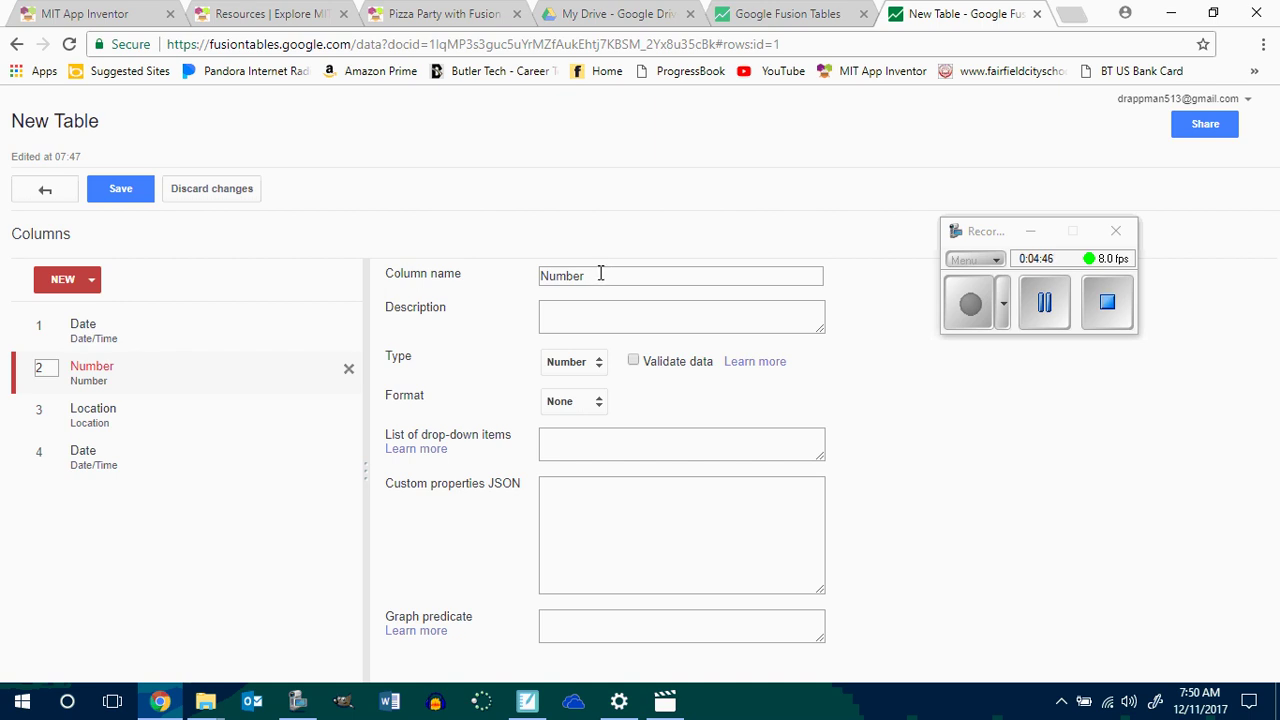
left_click_drag(600, 275, 535, 277)
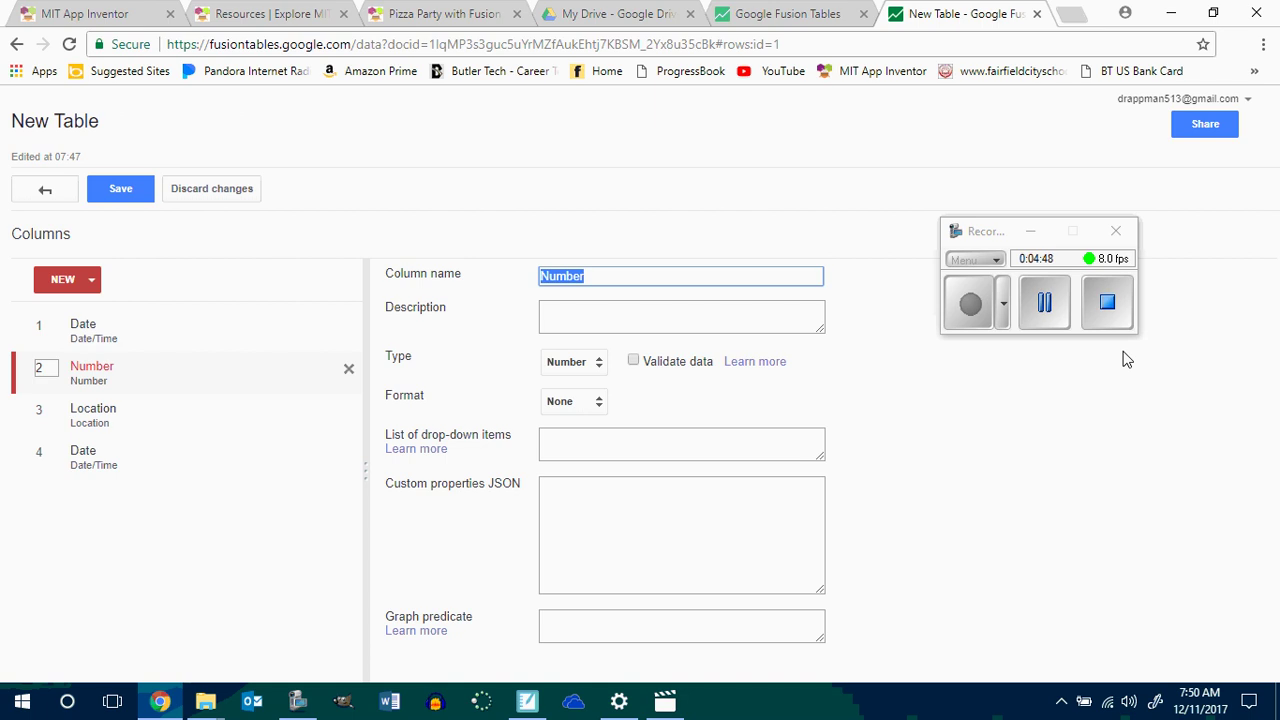
type("Vote")
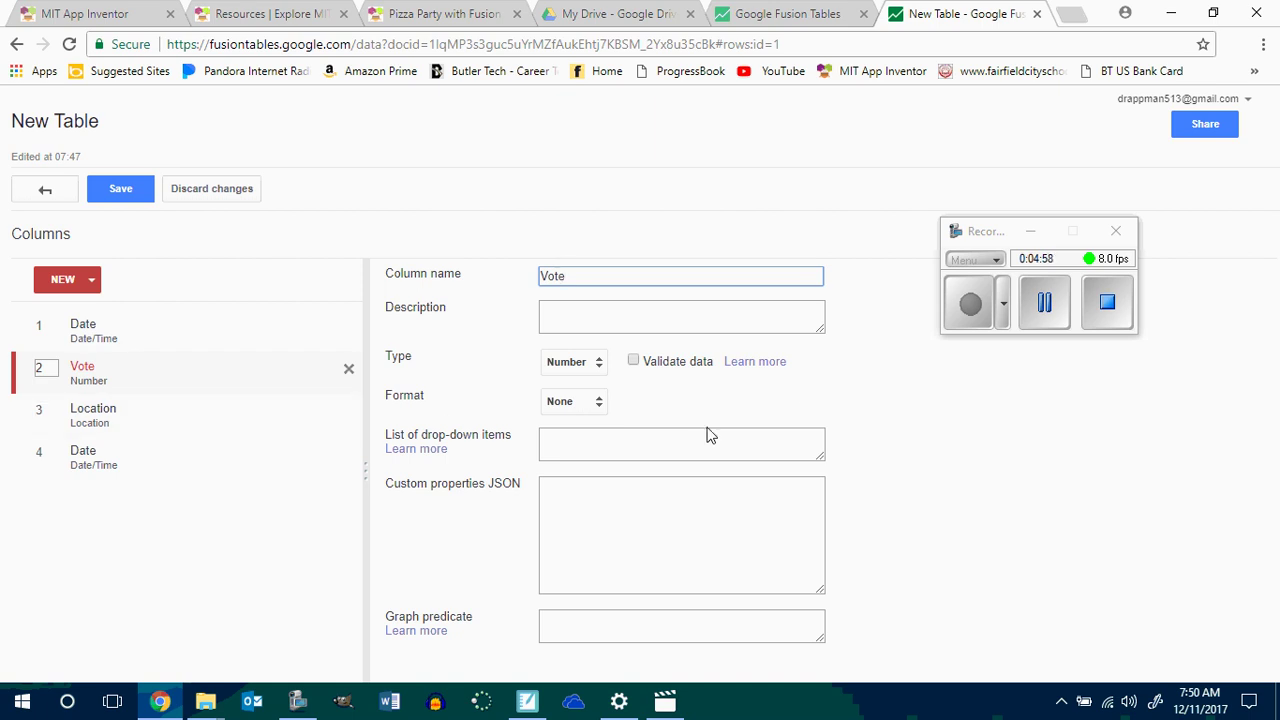
left_click(591, 364)
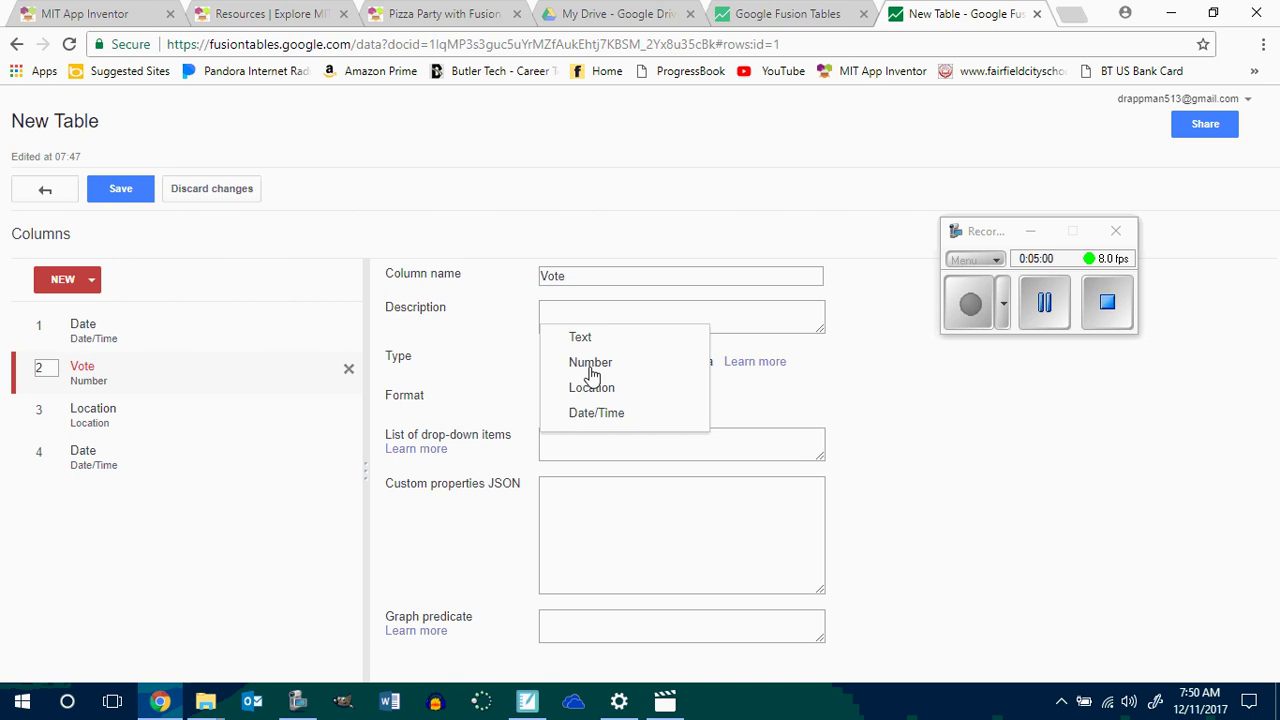
left_click(586, 338)
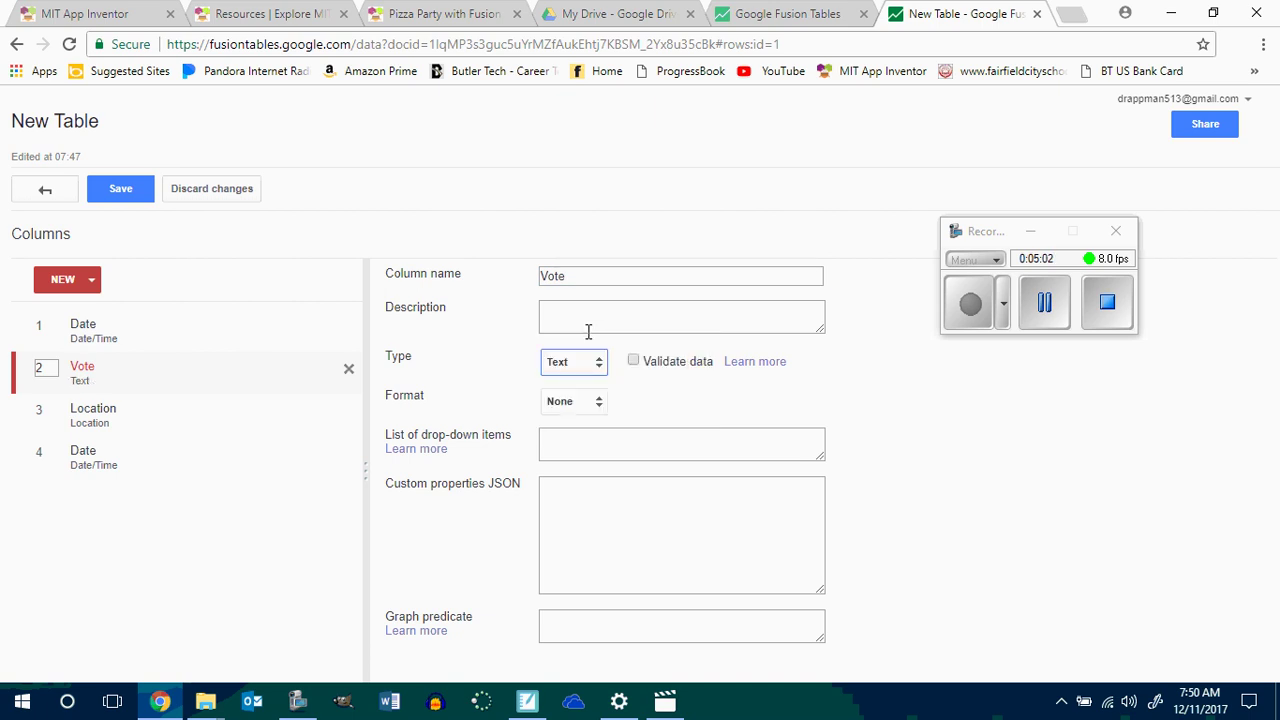
Rename the second column, Vote, as Name.
left_click(135, 417)
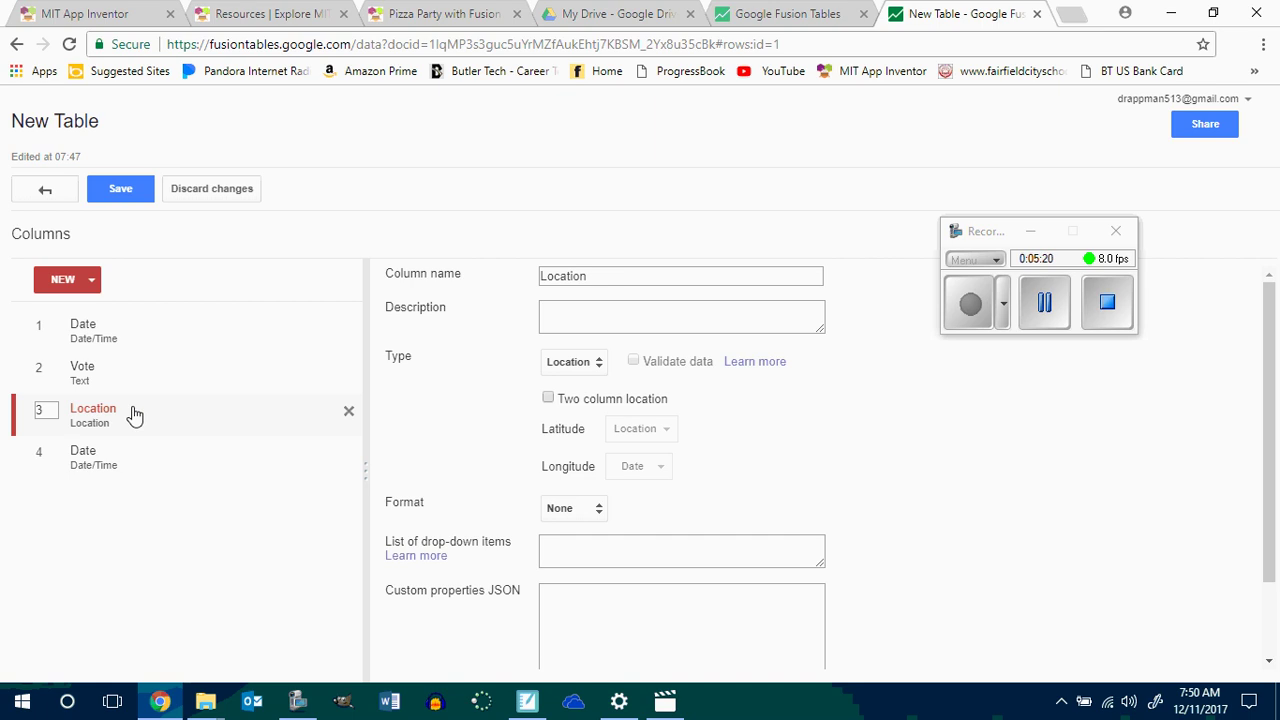
left_click(99, 375)
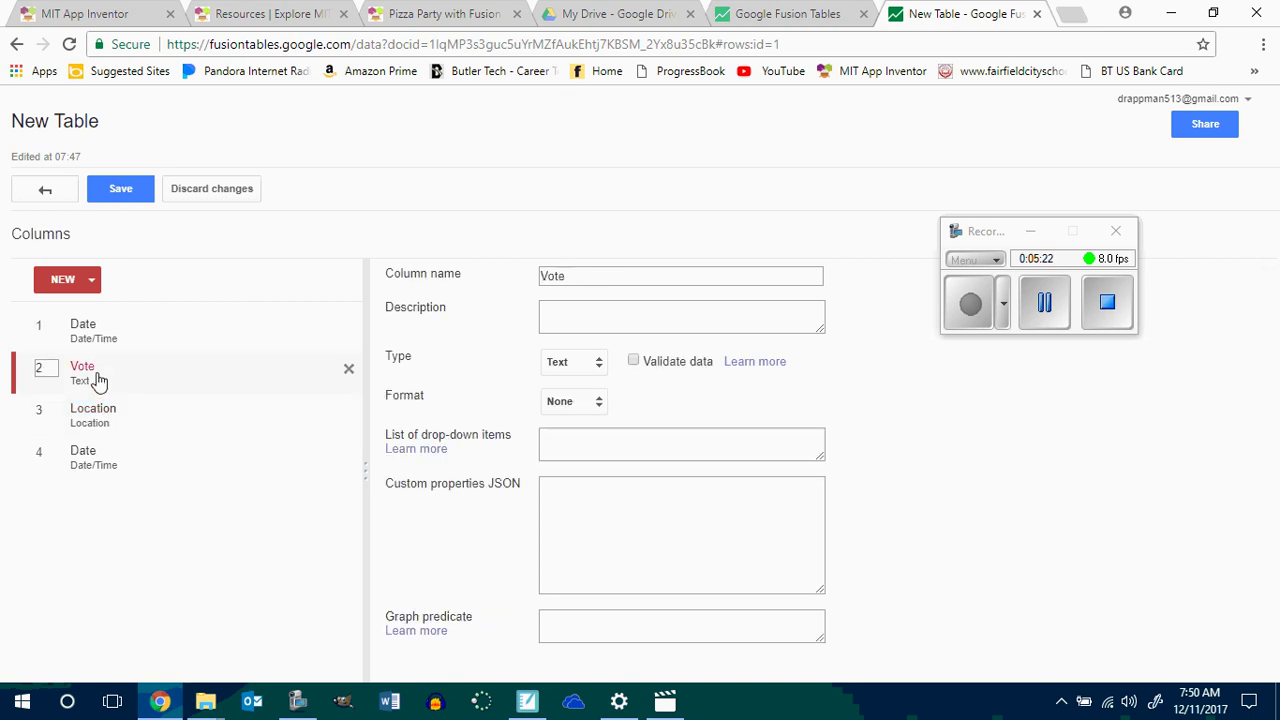
left_click_drag(580, 277, 534, 280)
type("Namew")
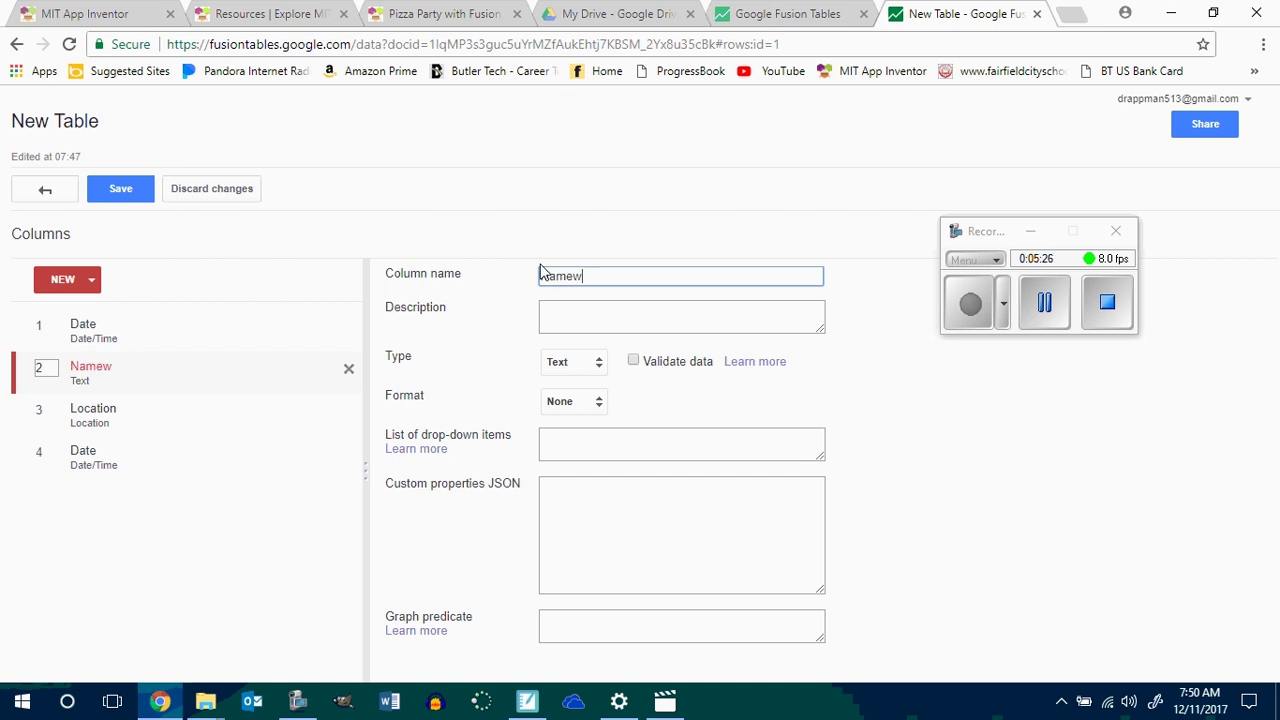
key("BackSpace")
left_click(230, 276)
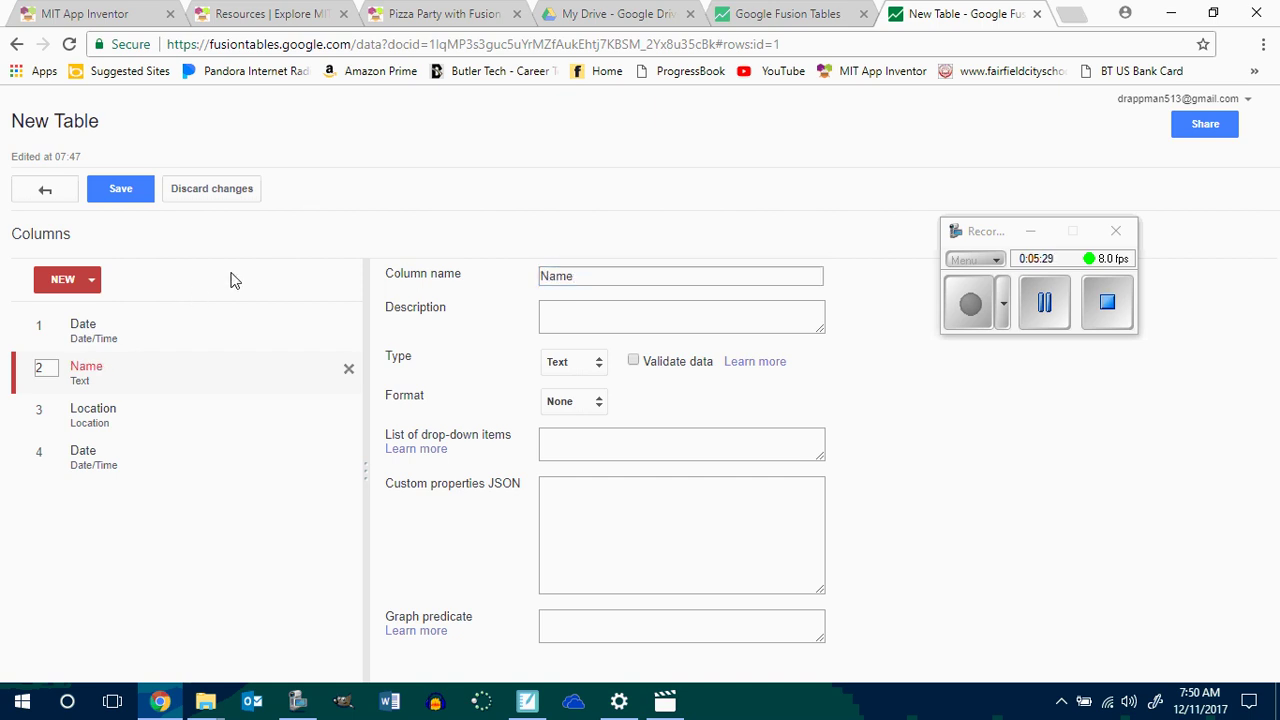
Rename the fourth column as Vote, set its type to Text, and save the column changes.
left_click(100, 465)
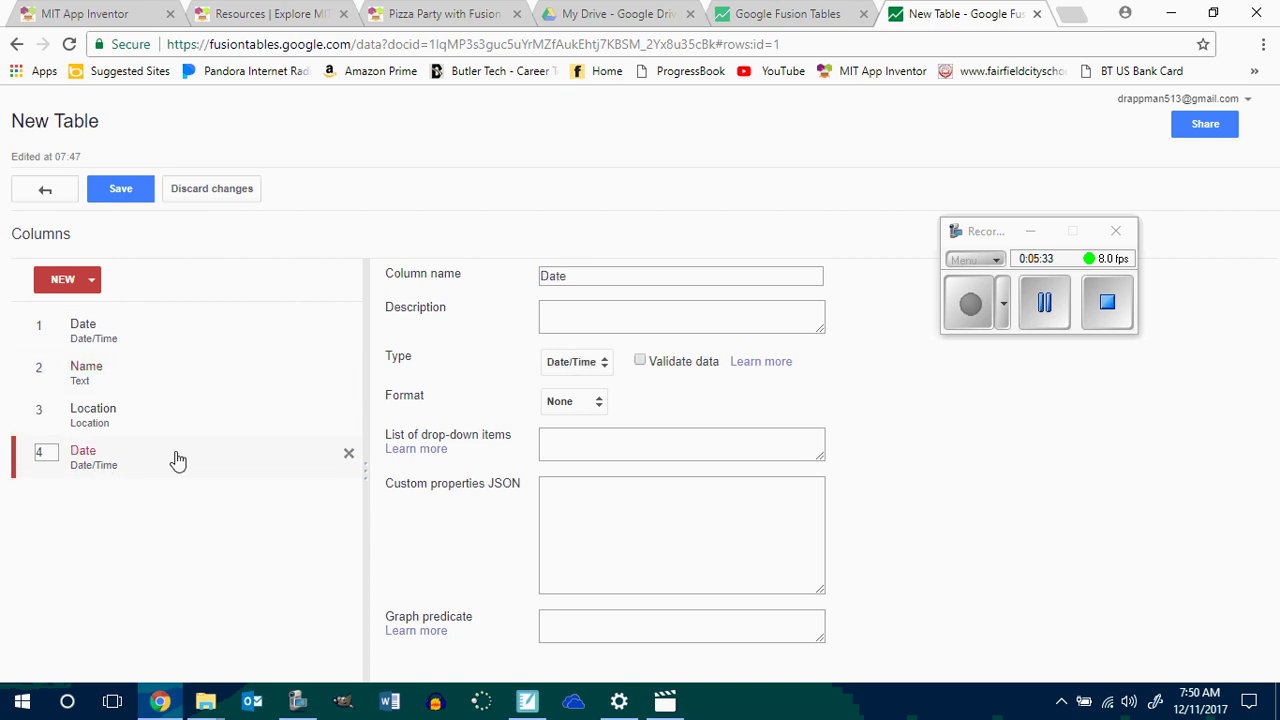
left_click(591, 277)
double_click(557, 274)
type("Vote")
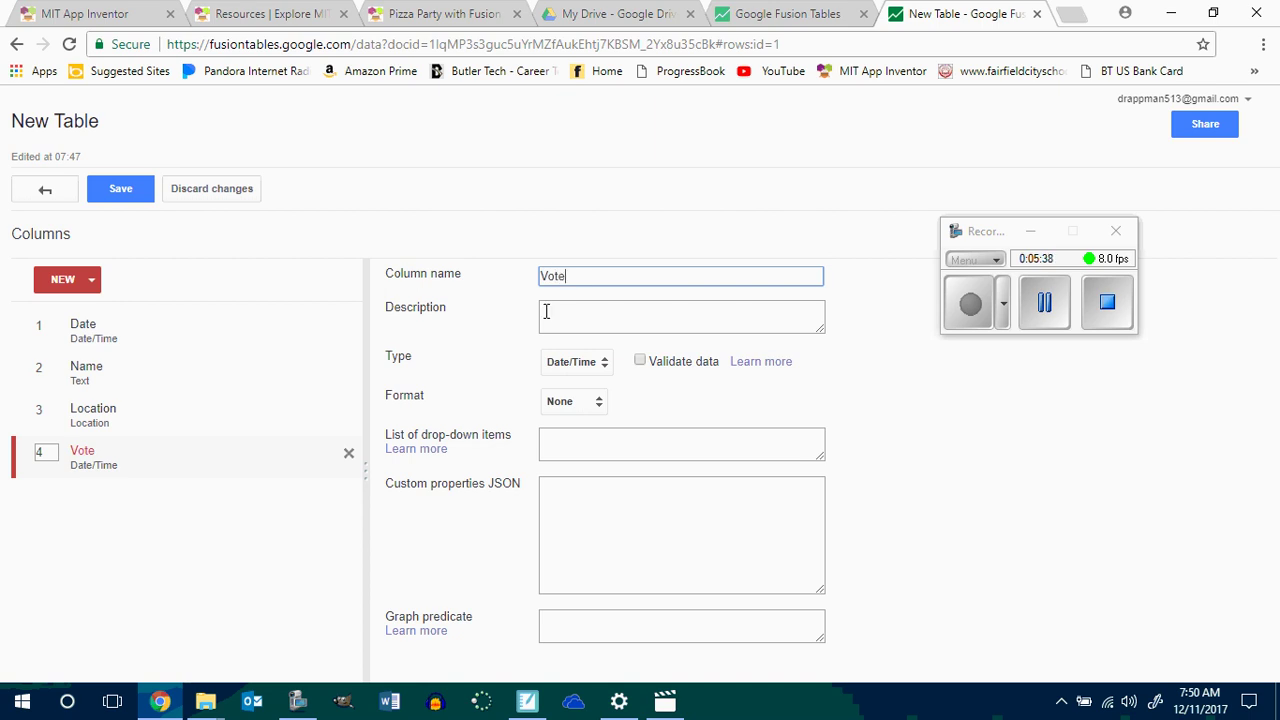
left_click(605, 370)
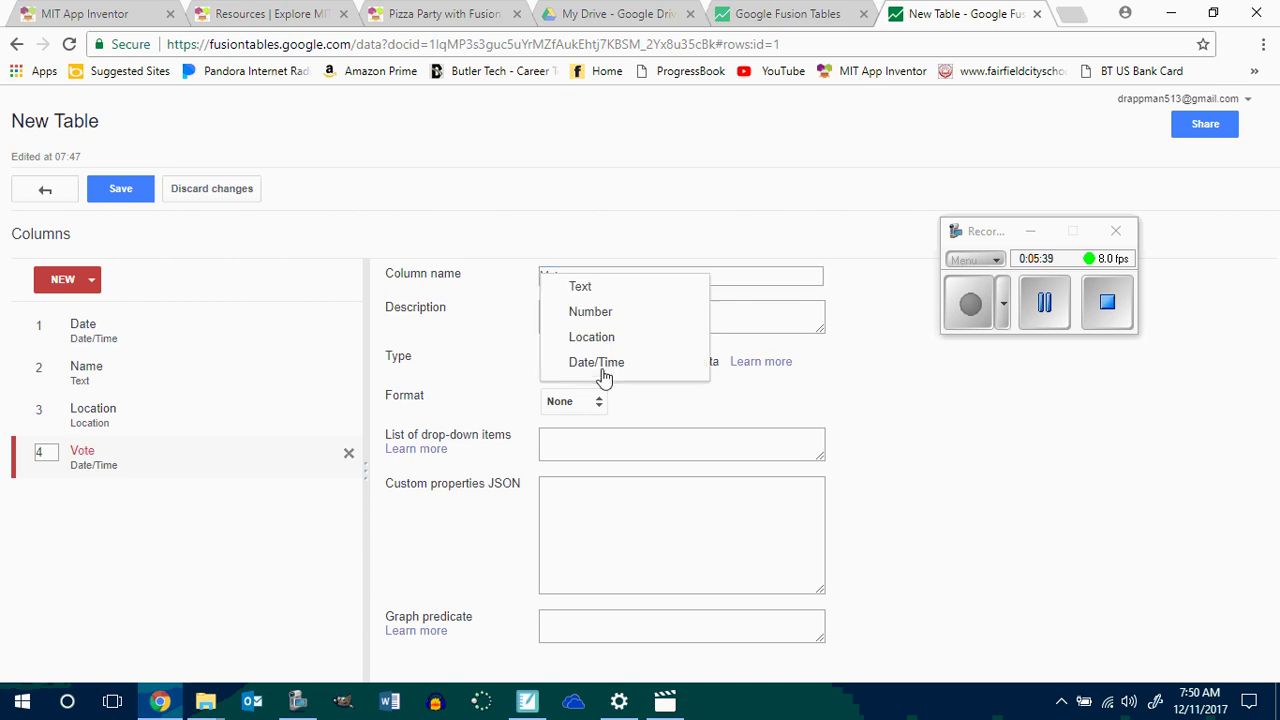
left_click(609, 290)
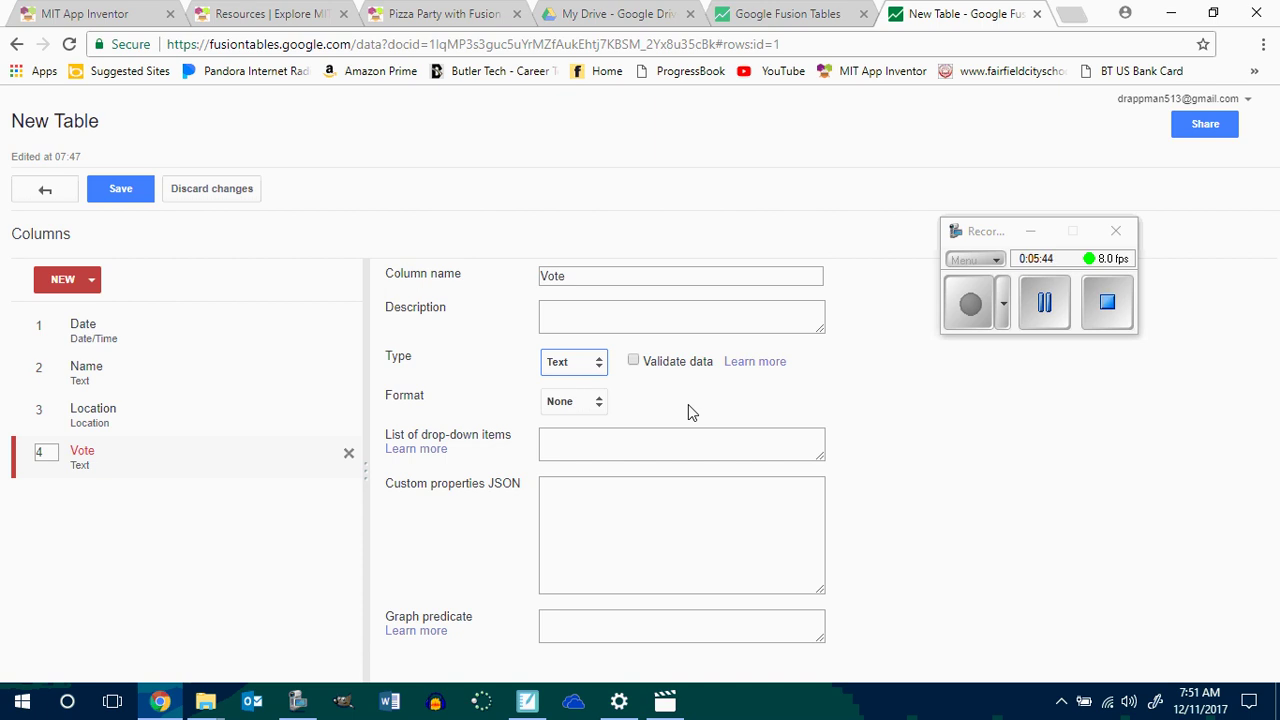
left_click(122, 200)
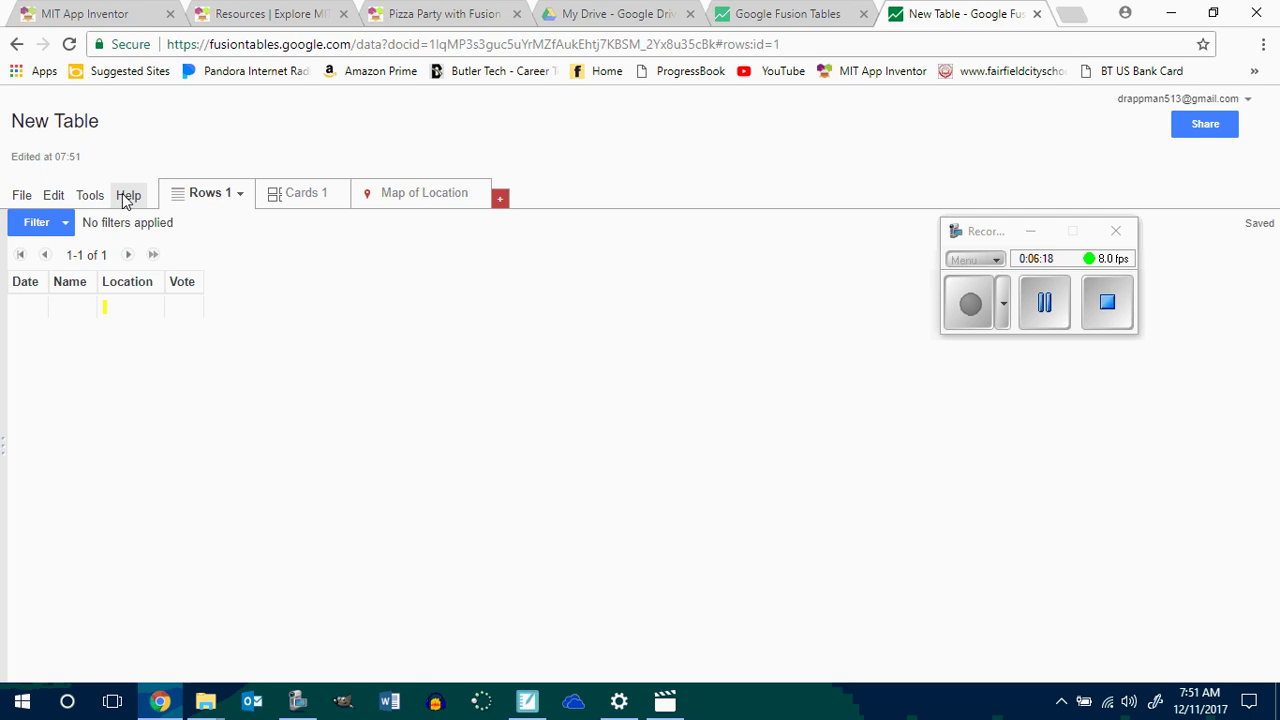
Open the table's sharing settings to view its share link and who has access.
left_click(1205, 130)
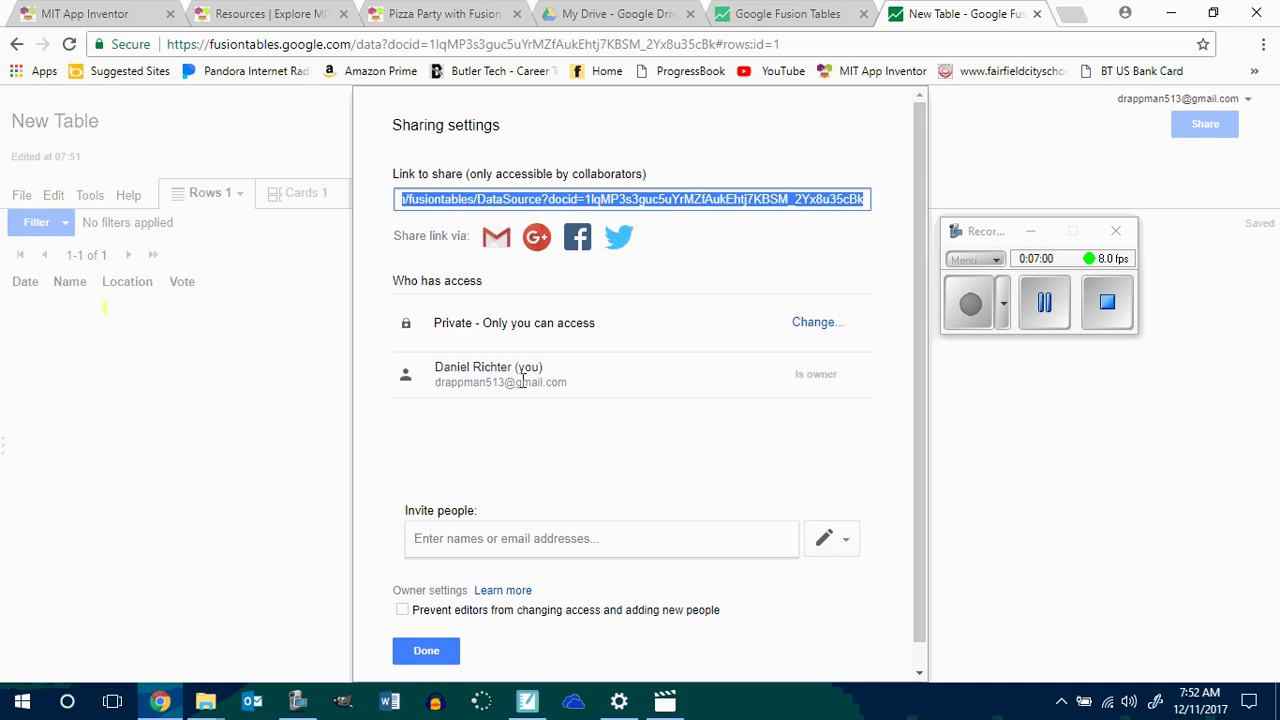
left_click(1022, 322)
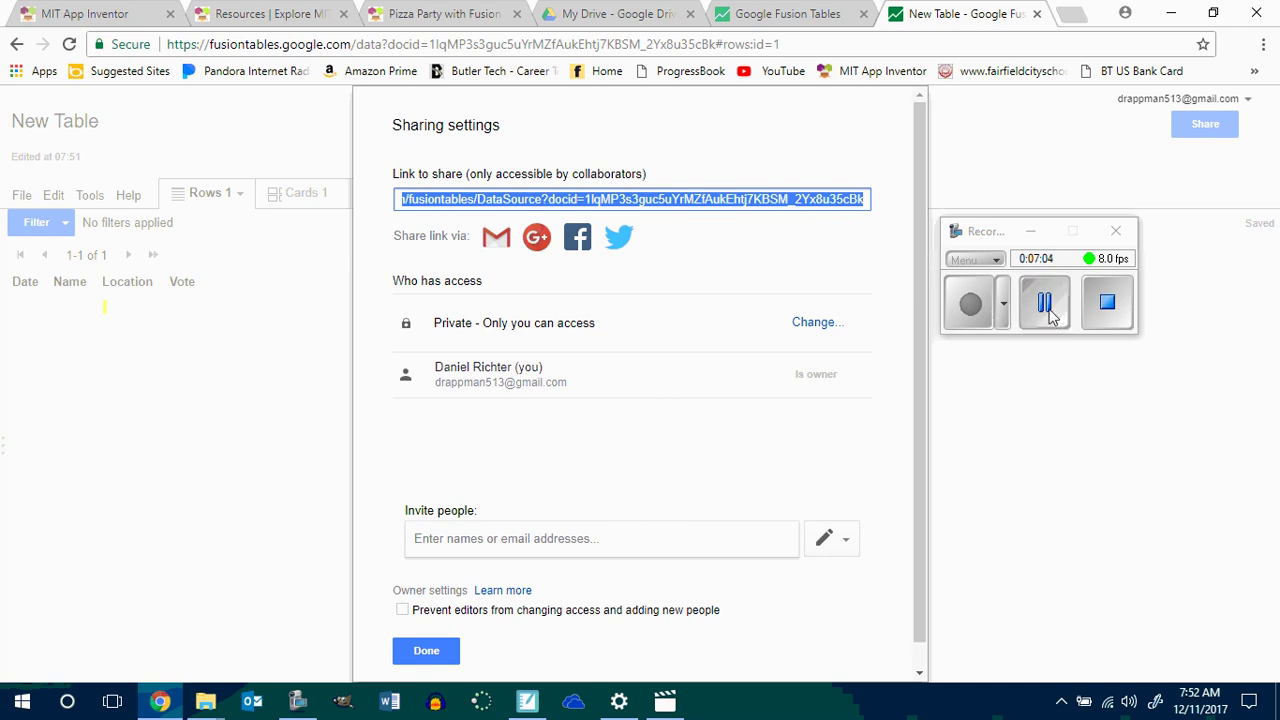
left_click(1047, 310)
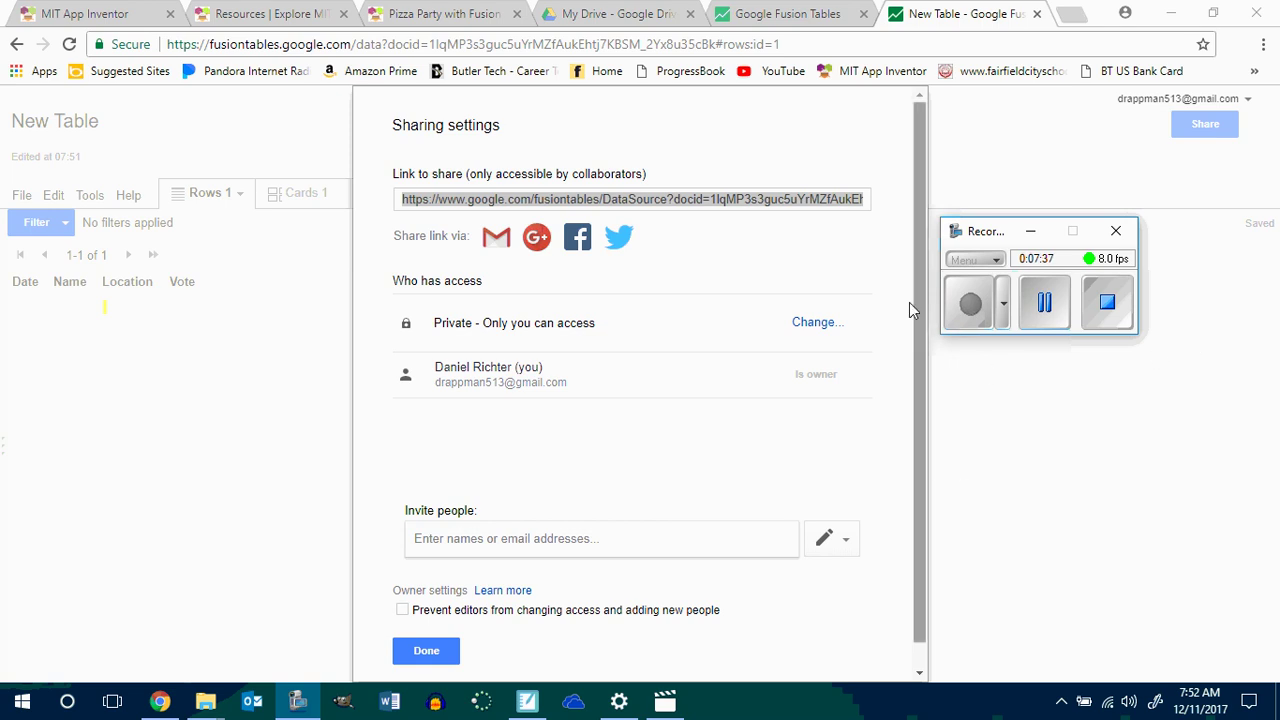
left_click(1038, 322)
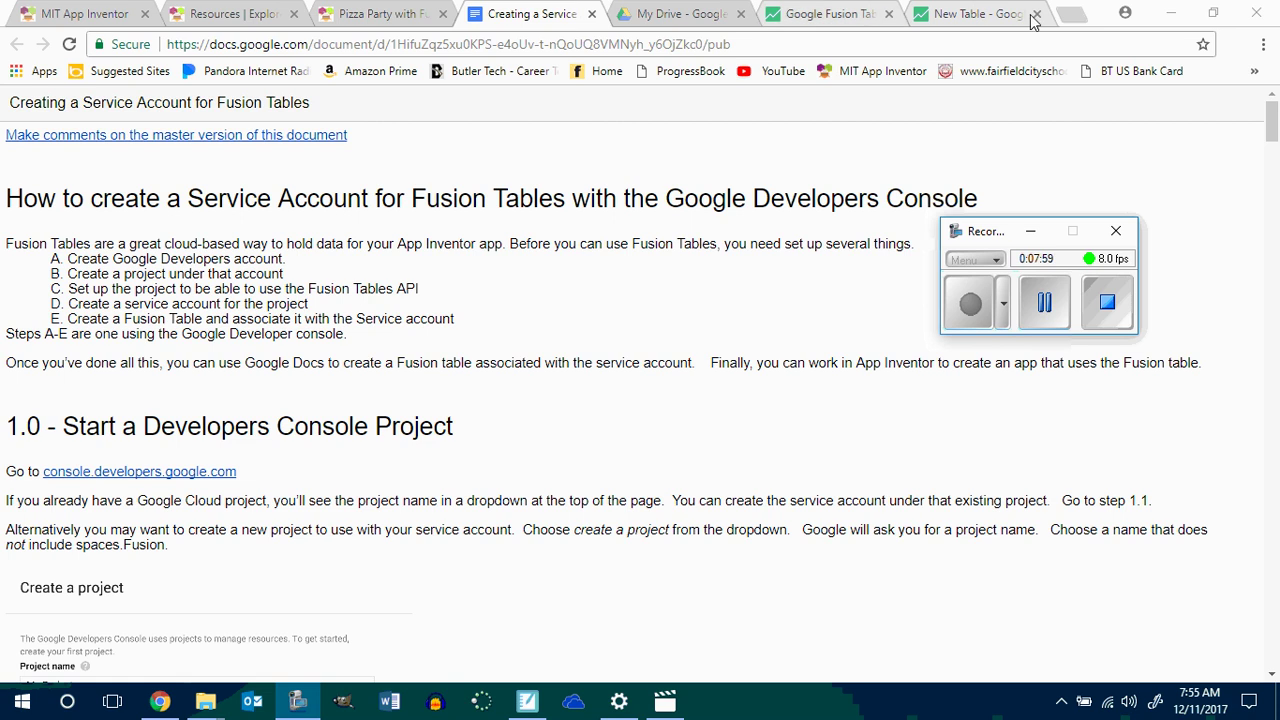
left_click(1072, 17)
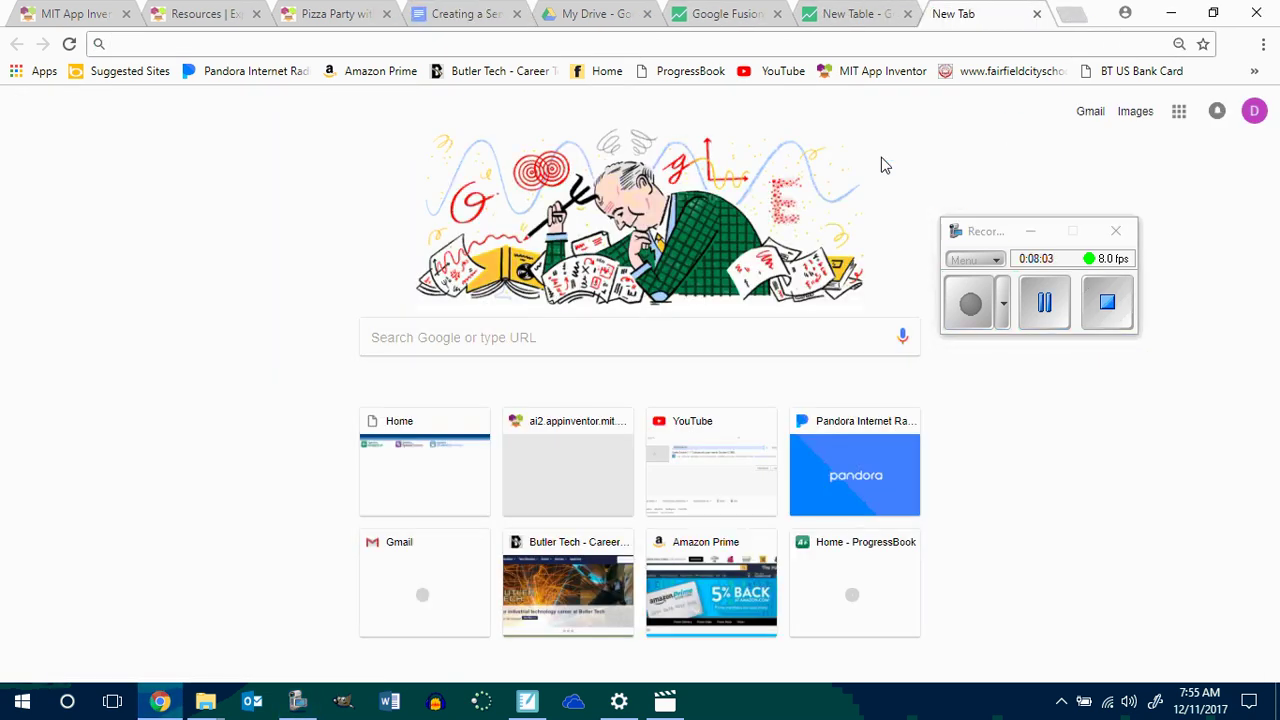
type("http")
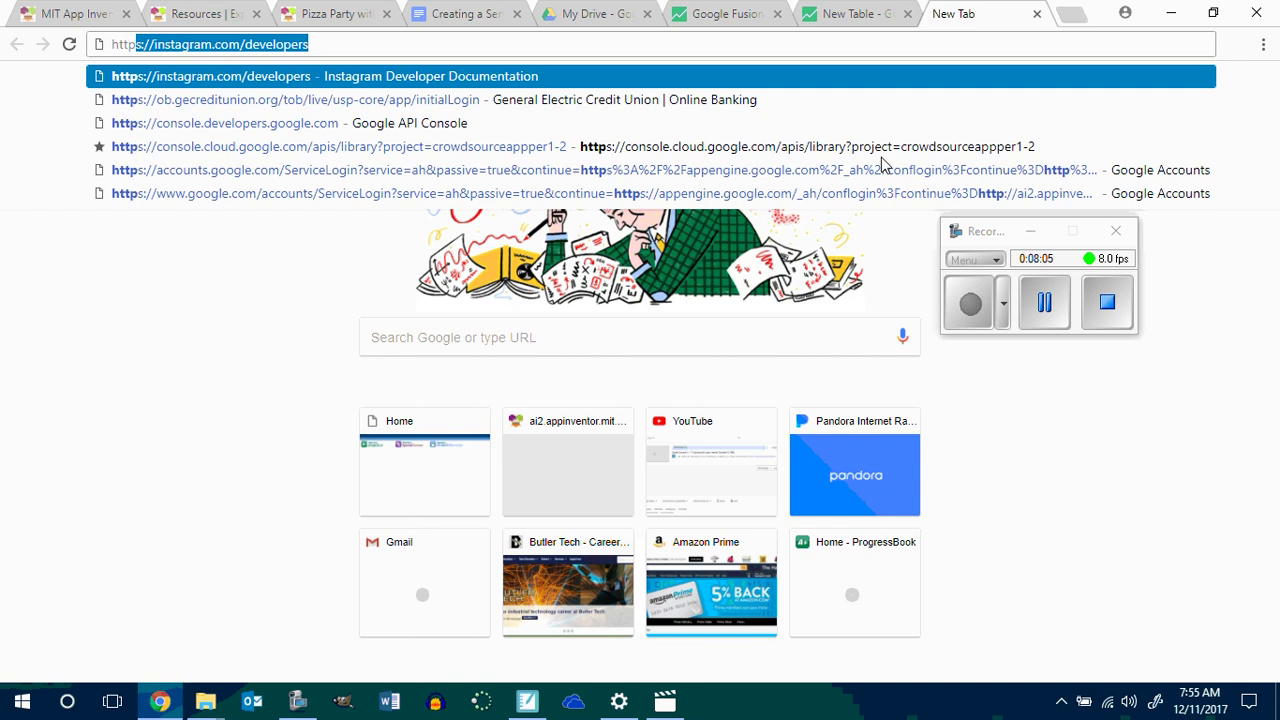
type("://")
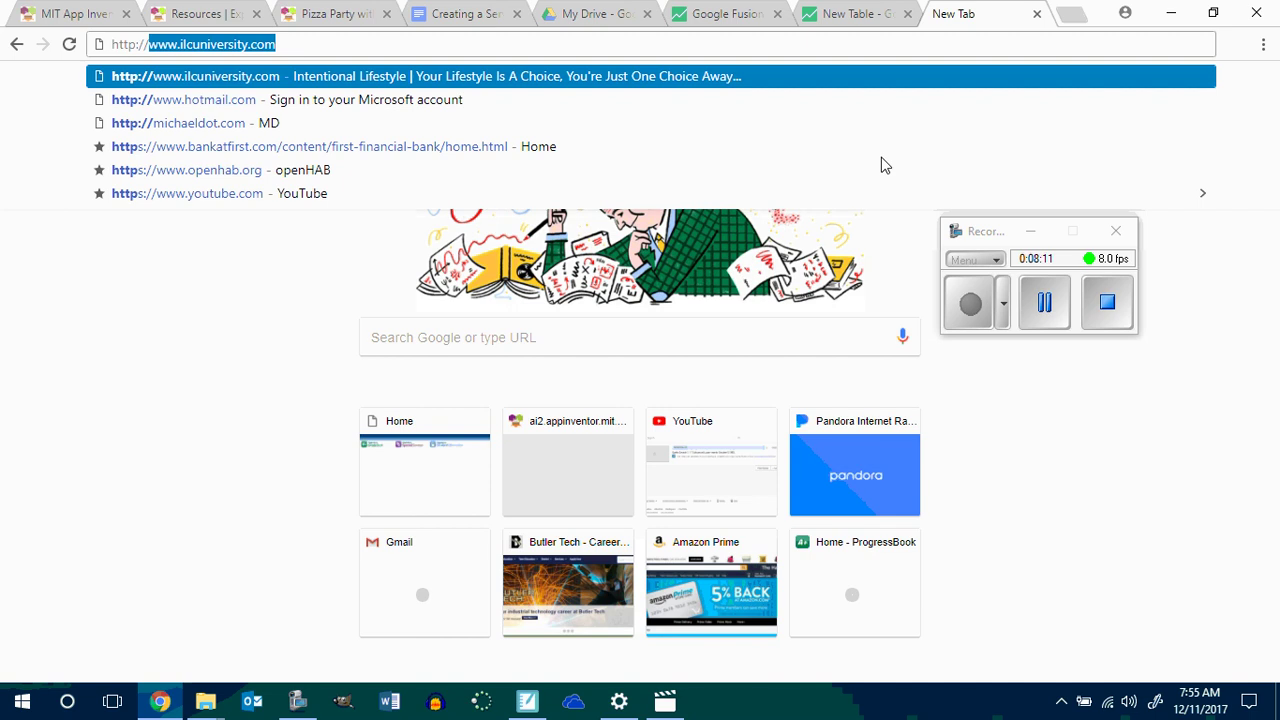
type("co")
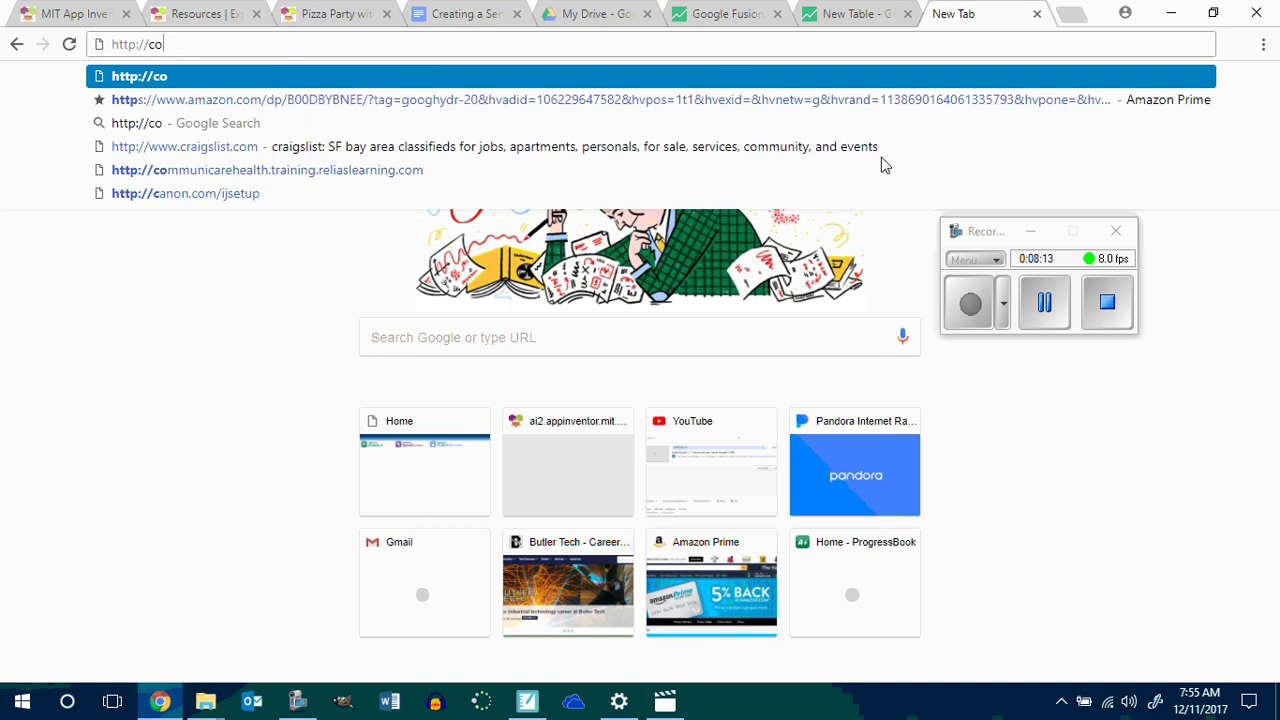
type("nsole")
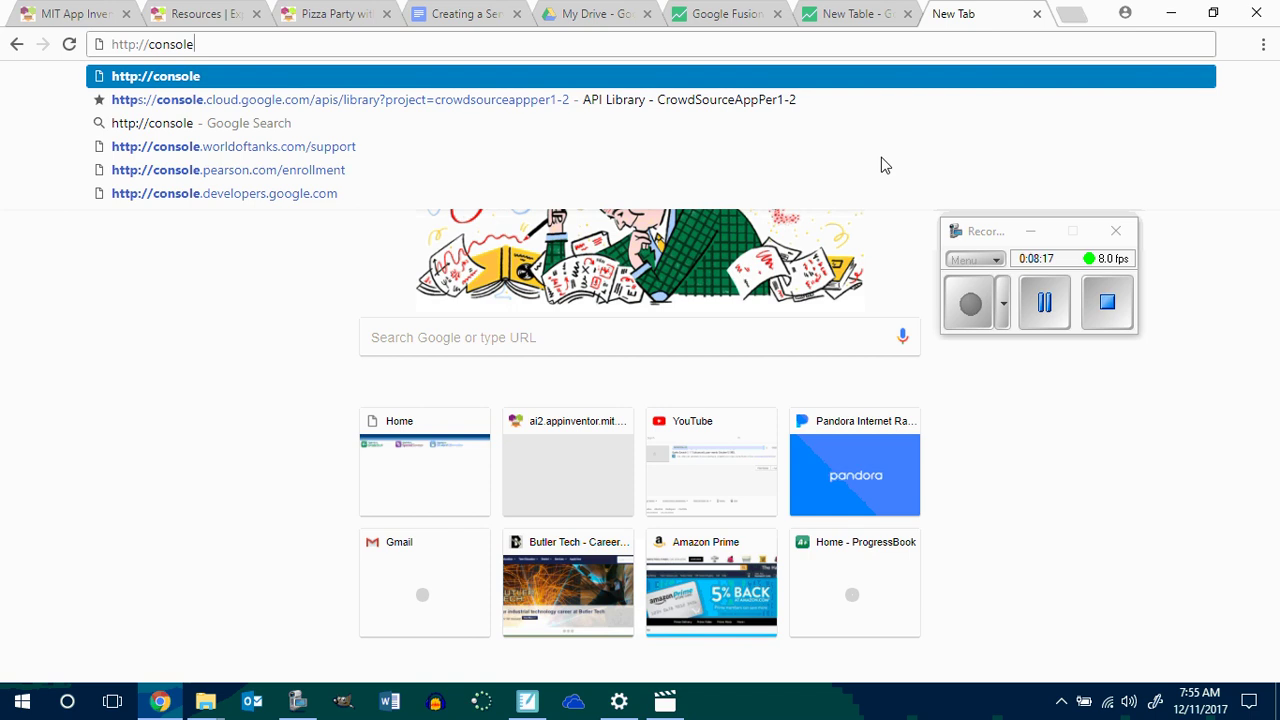
type(".")
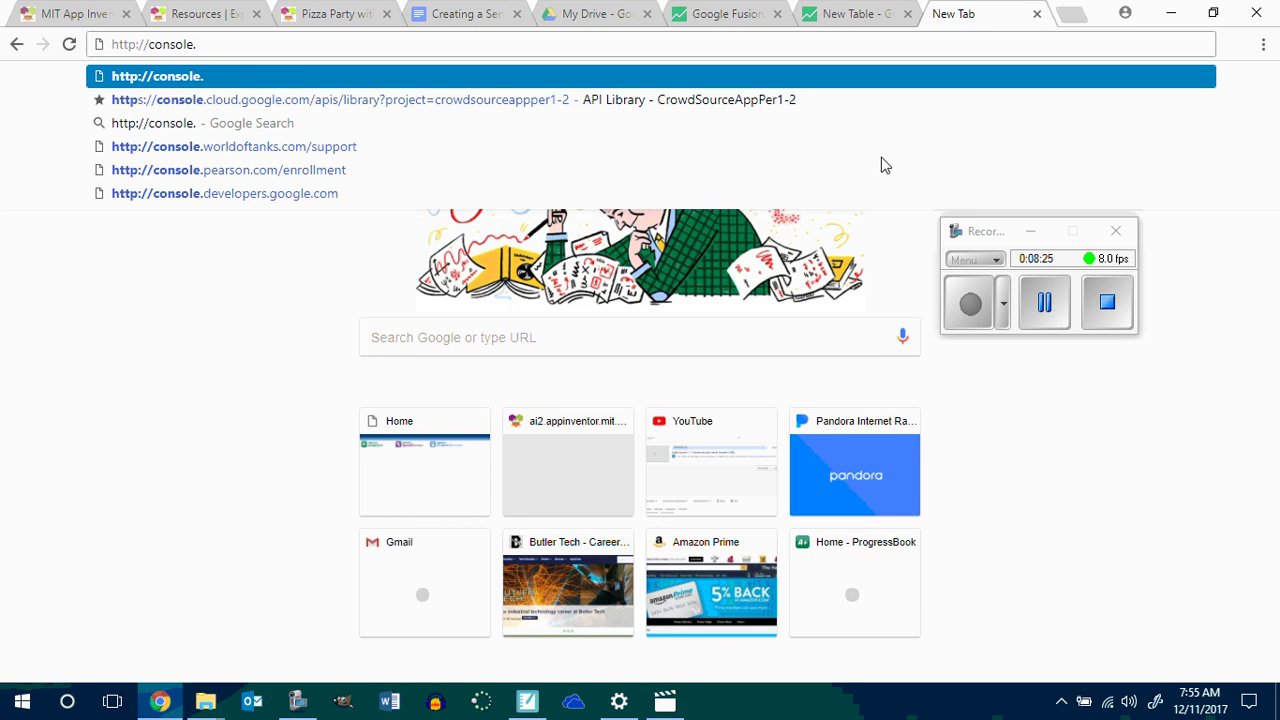
type("deve")
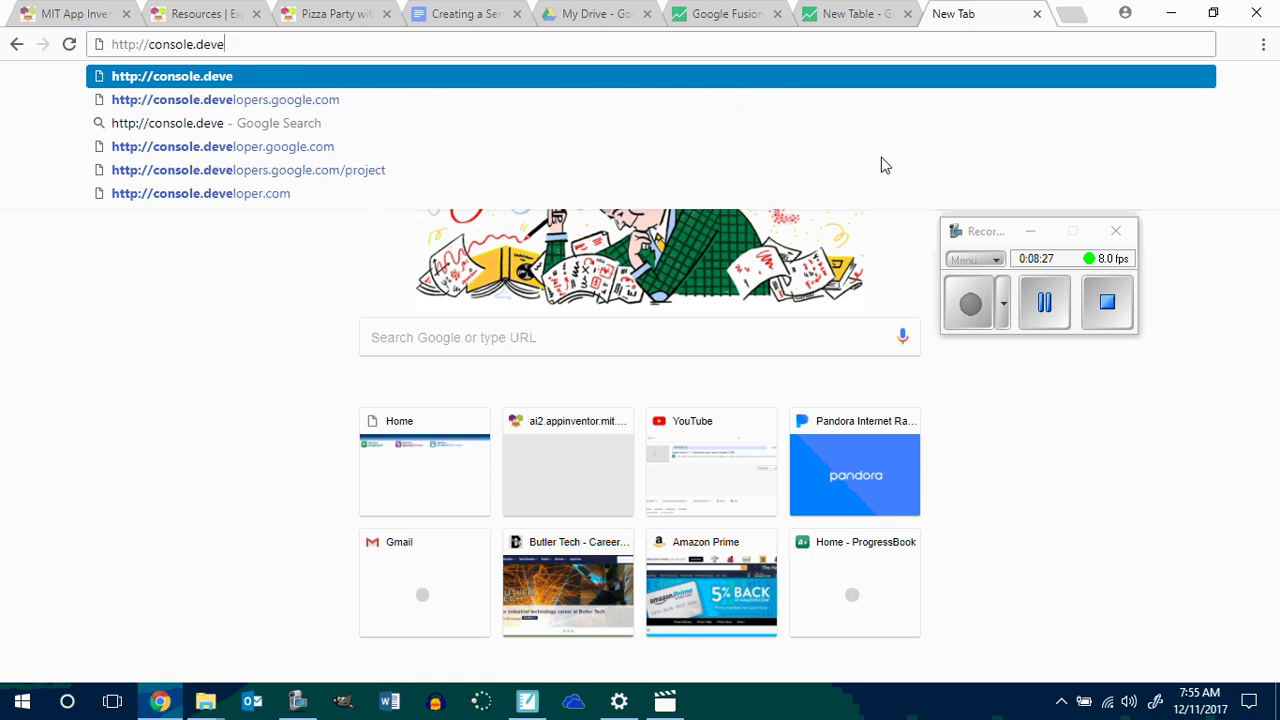
type("lopers")
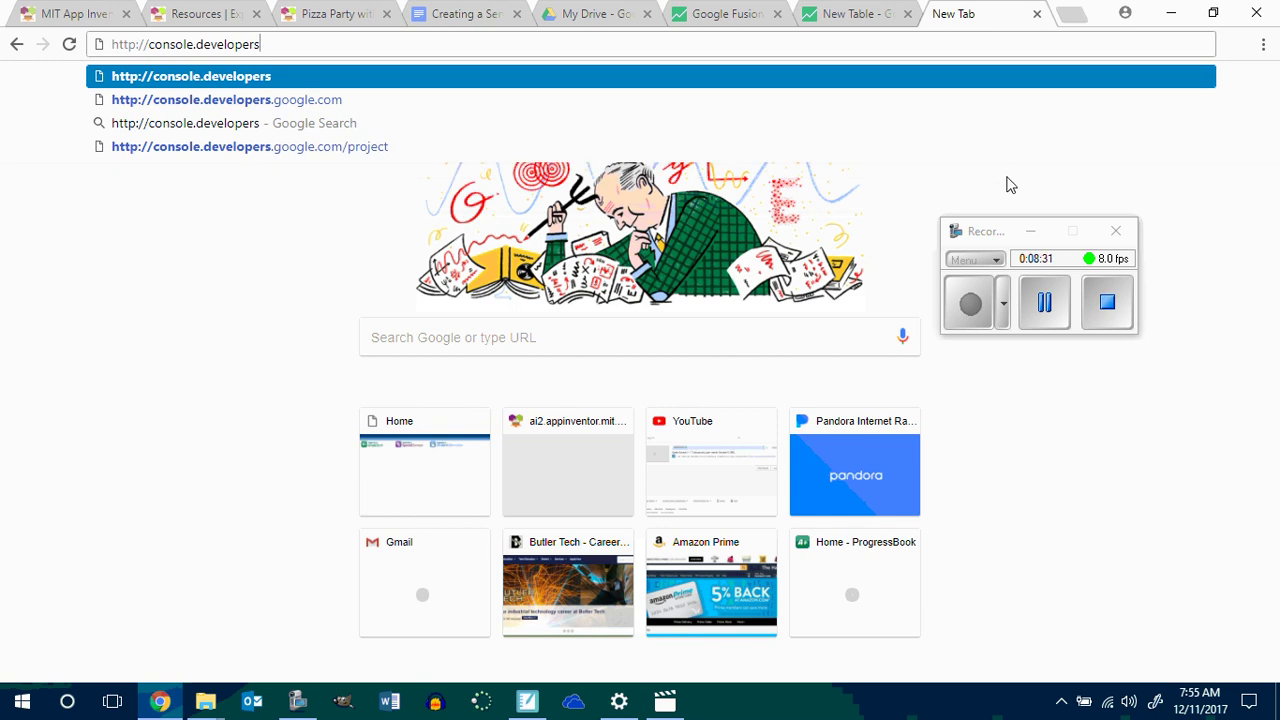
type(".google")
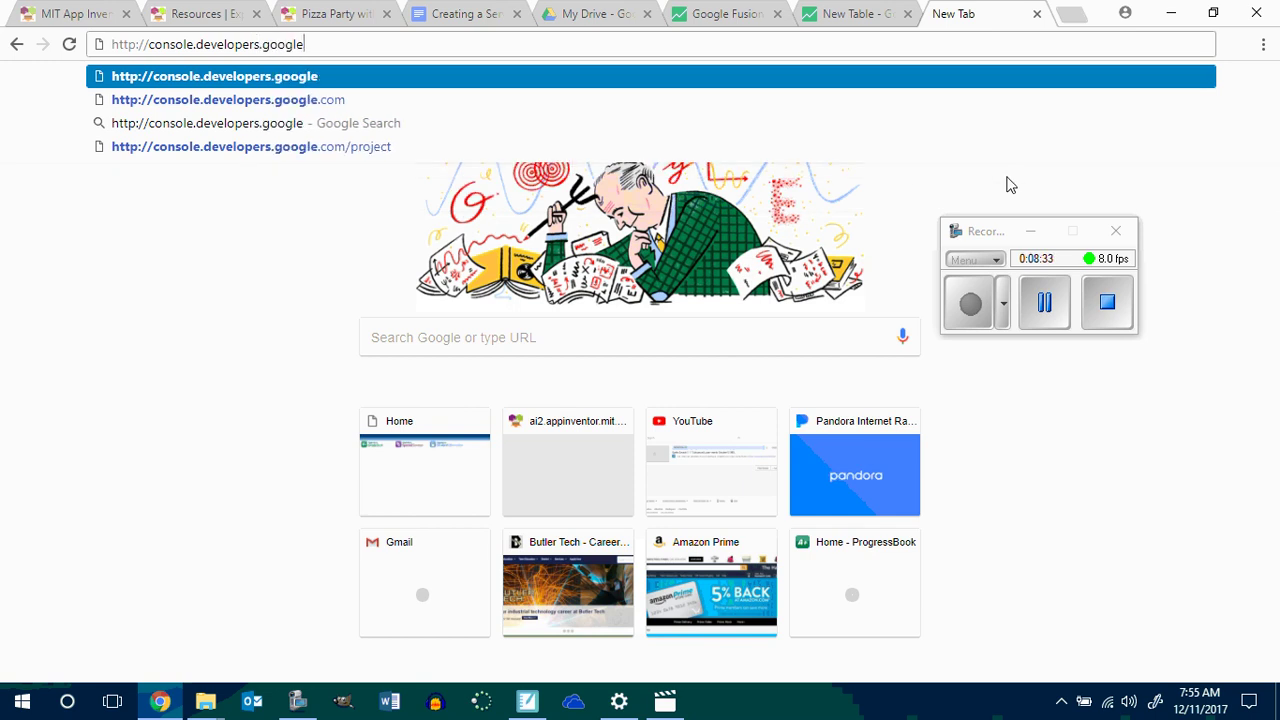
type(".com")
key("Return")
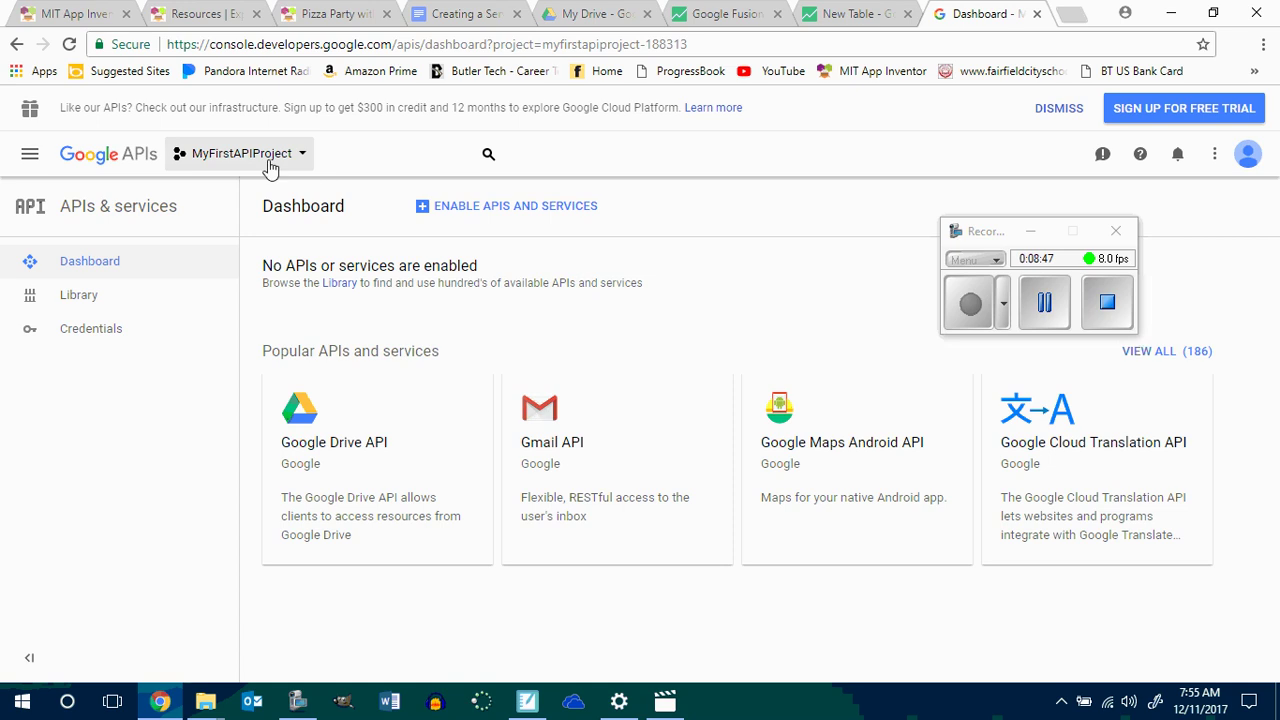
Start a new API project from the project selector and enter CrowdSourceVotingApp12_11_2017 as its name.
left_click(302, 155)
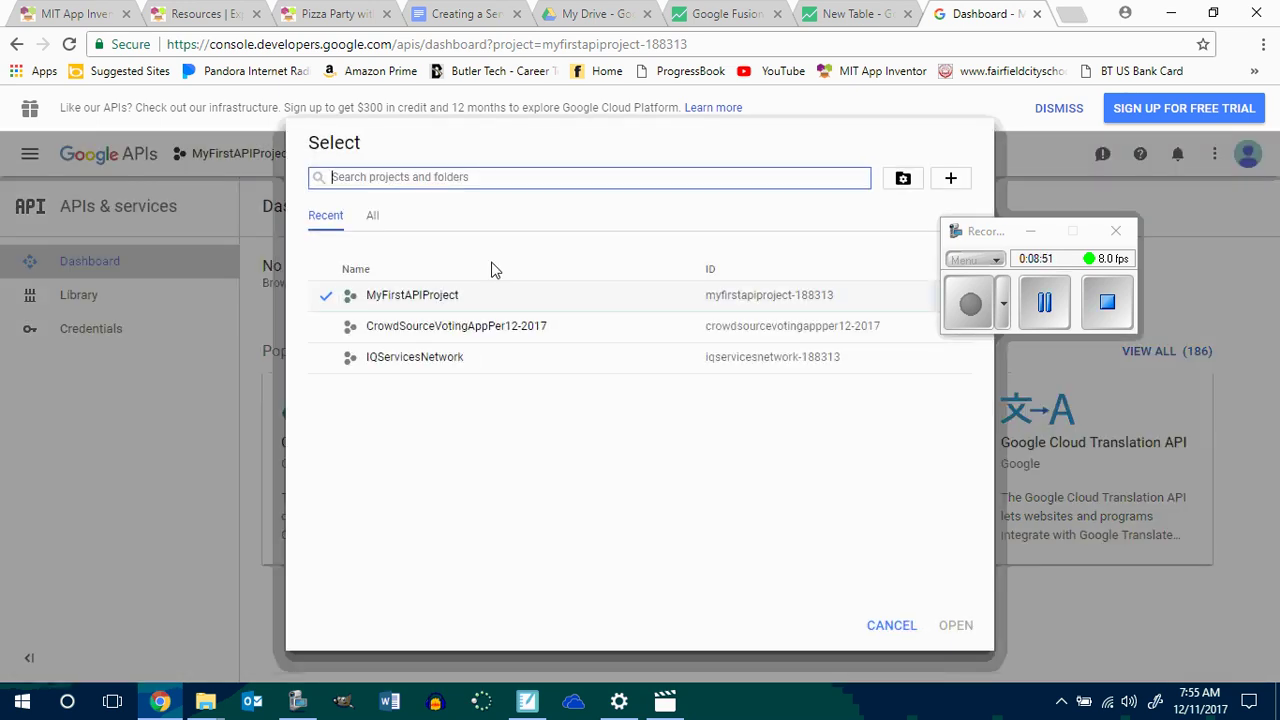
left_click(950, 180)
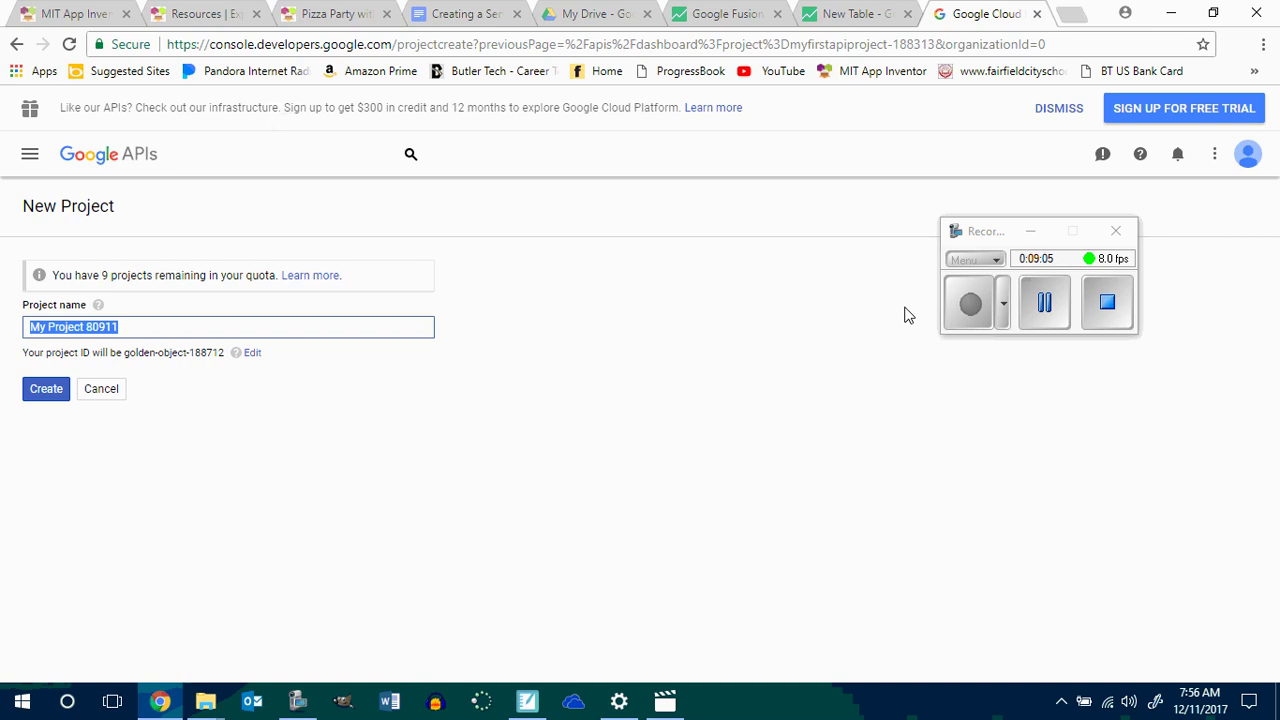
type("Cr")
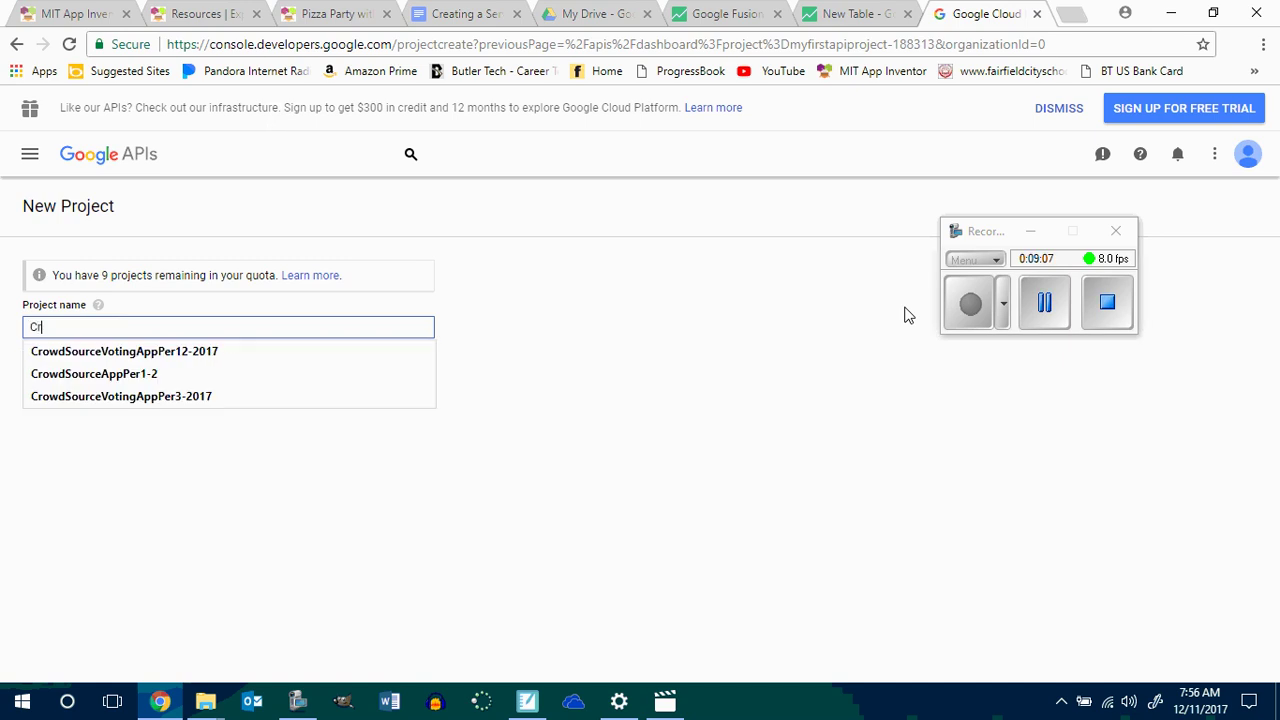
type("owdSourceVot")
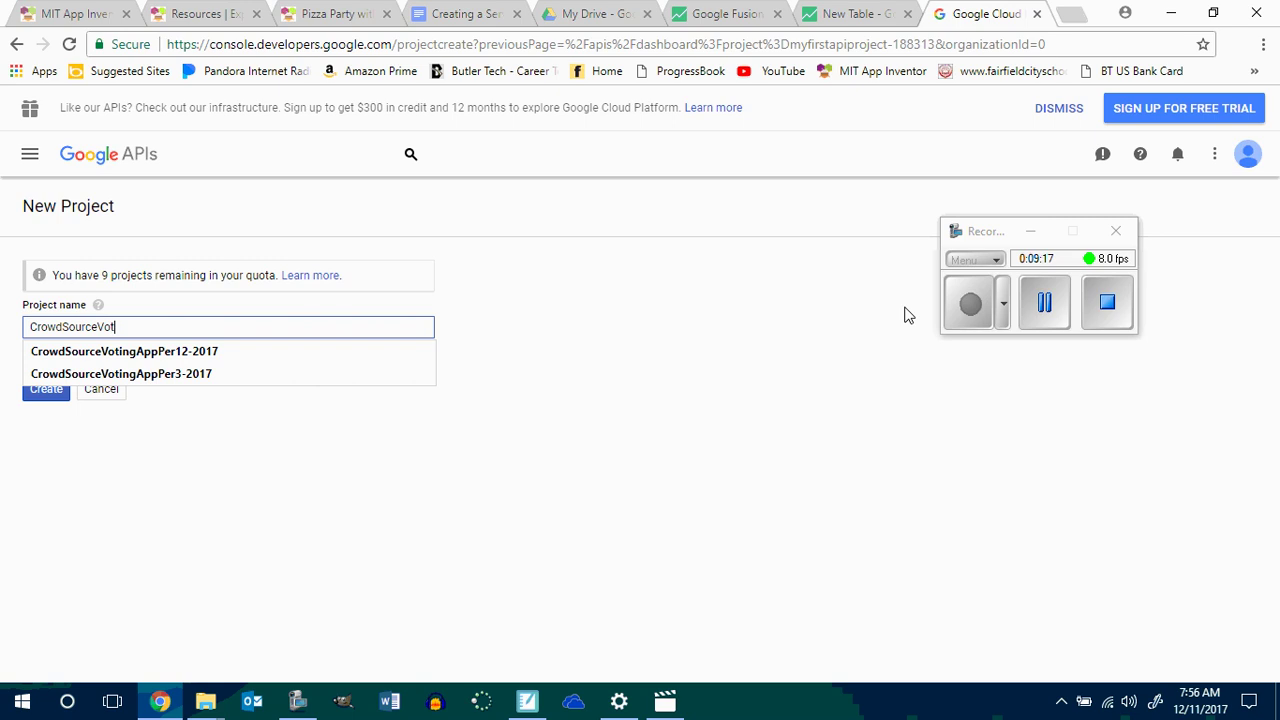
type("ing")
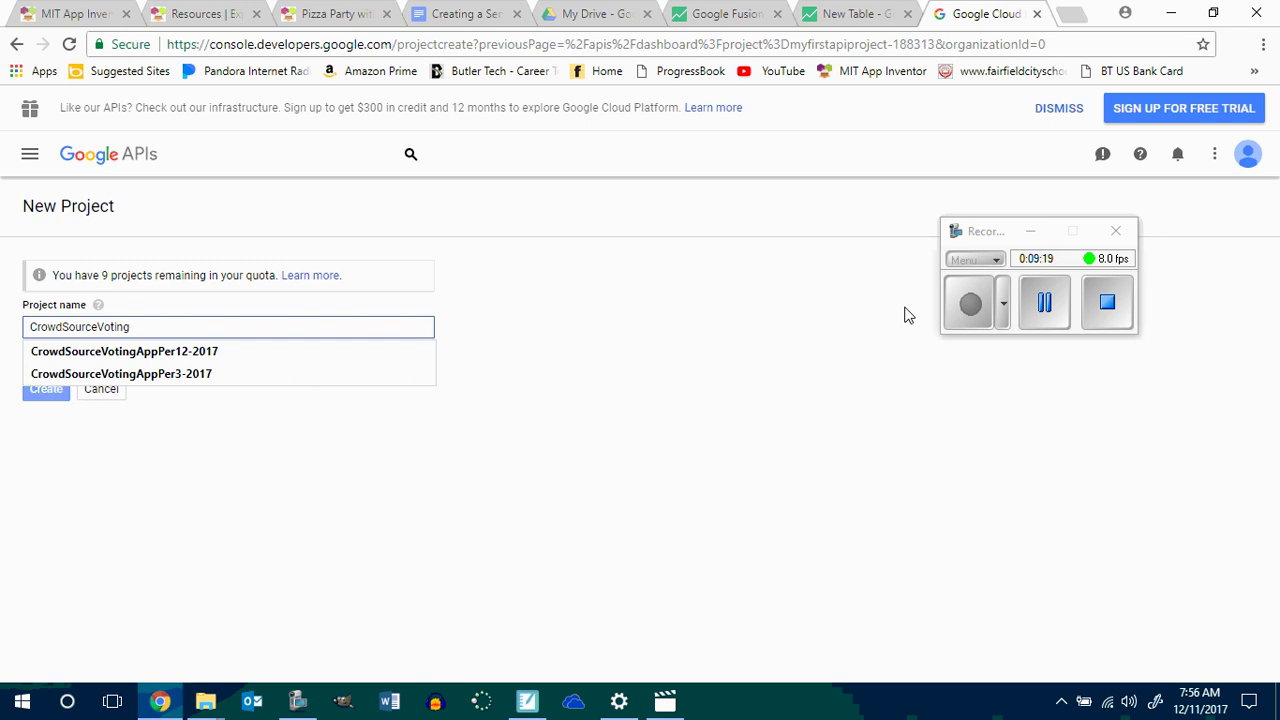
type("App")
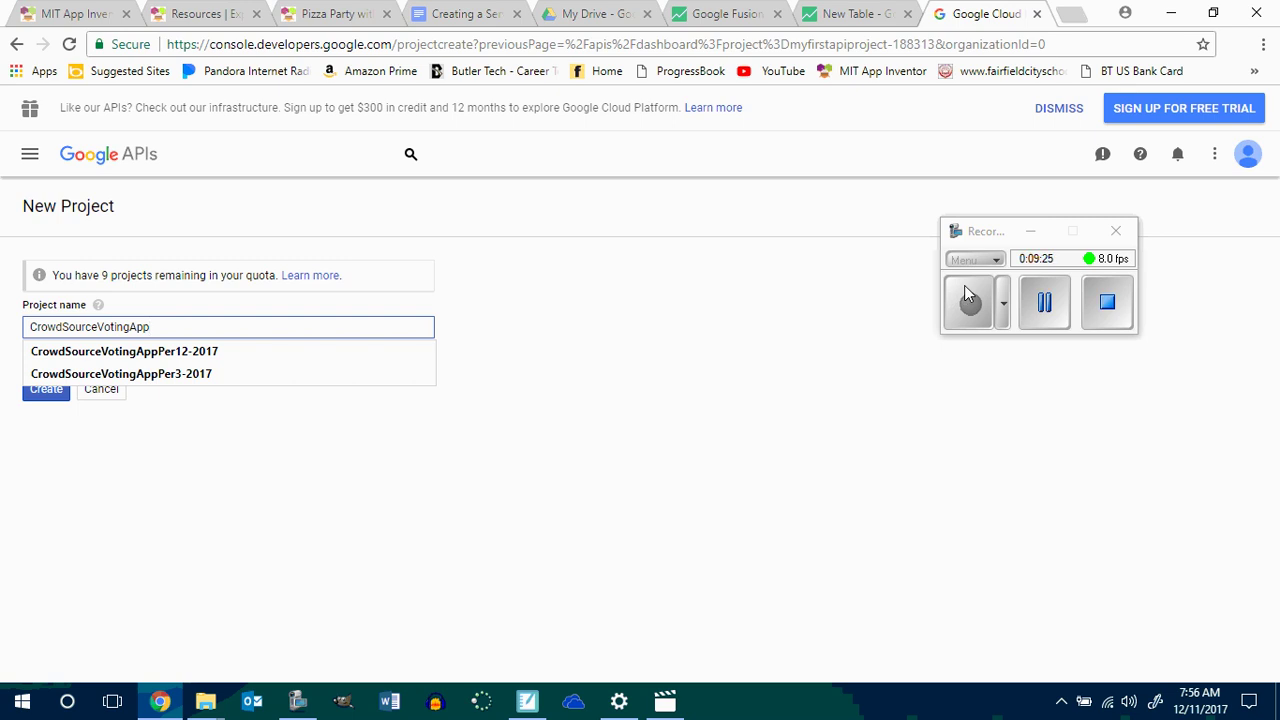
type("12_")
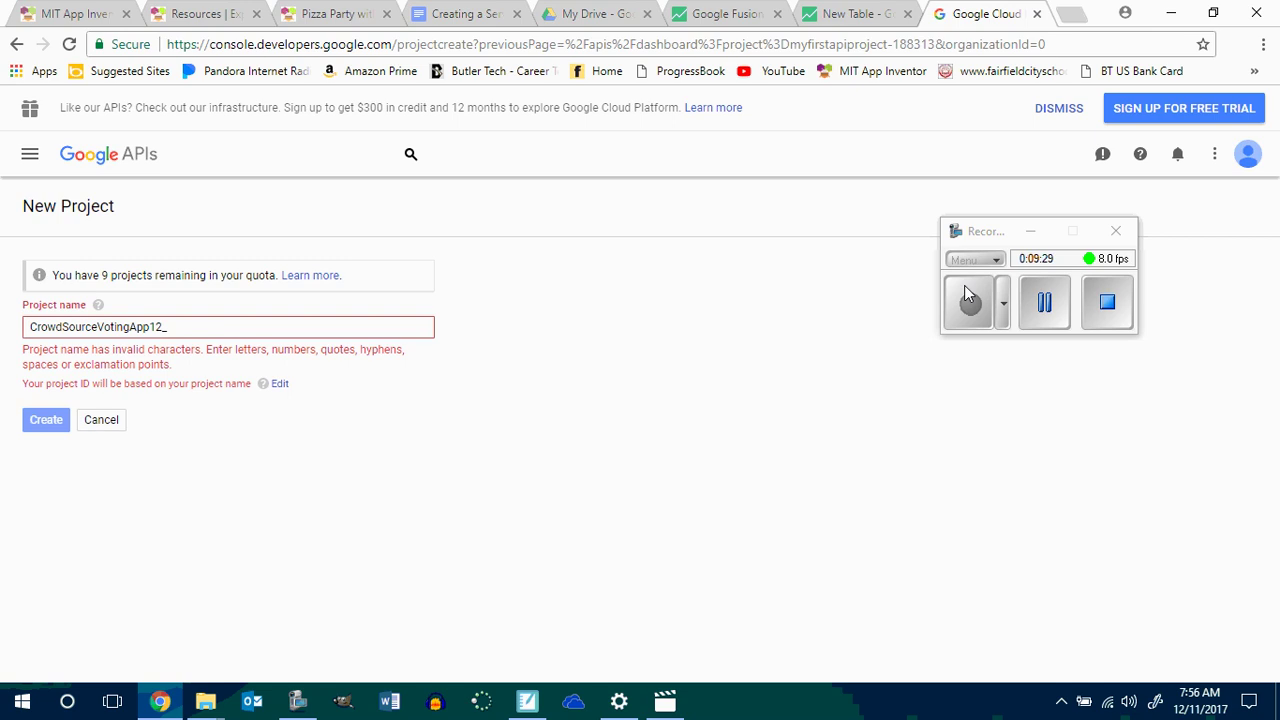
type("11")
type("_")
type("2017")
Replace the underscores in the project name with hyphens, giving CrowdSourceVotingApp12-11-2017, and create the project.
key("Left")
key("Left")
key("Left")
key("Left")
key("BackSpace")
type("-")
key("Left")
key("Left")
key("Left")
key("BackSpace")
type("-")
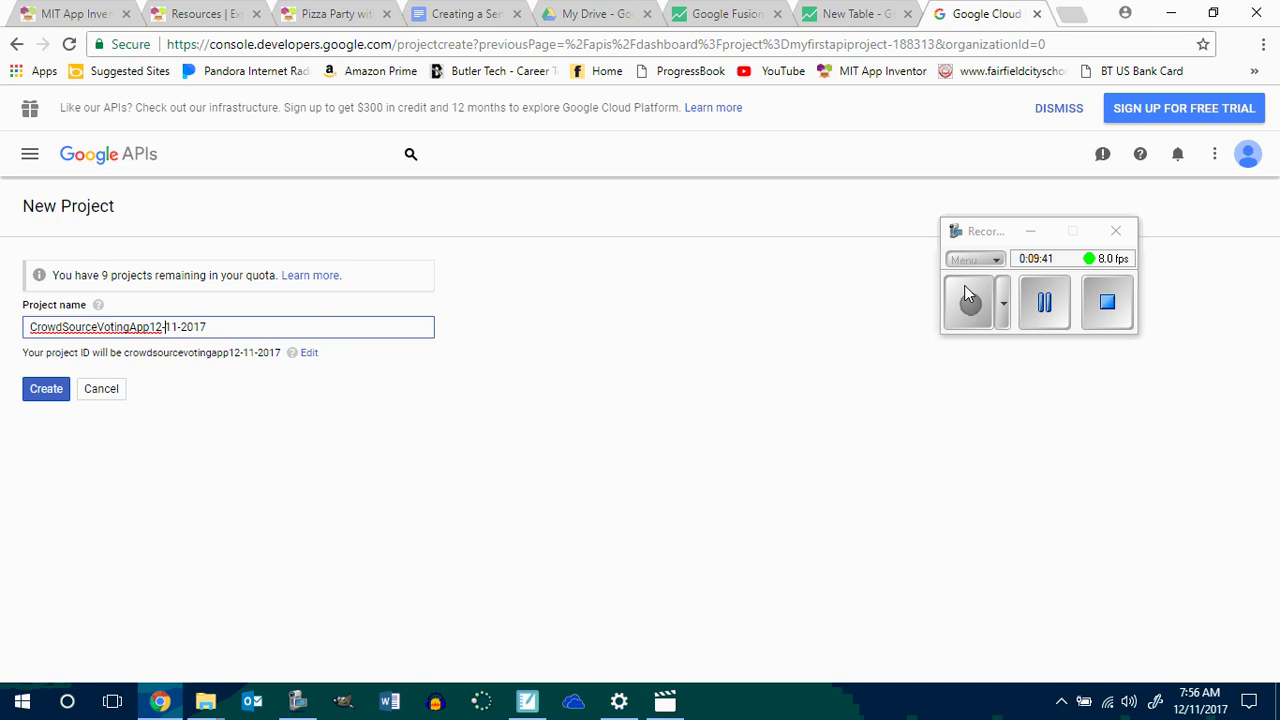
left_click(36, 389)
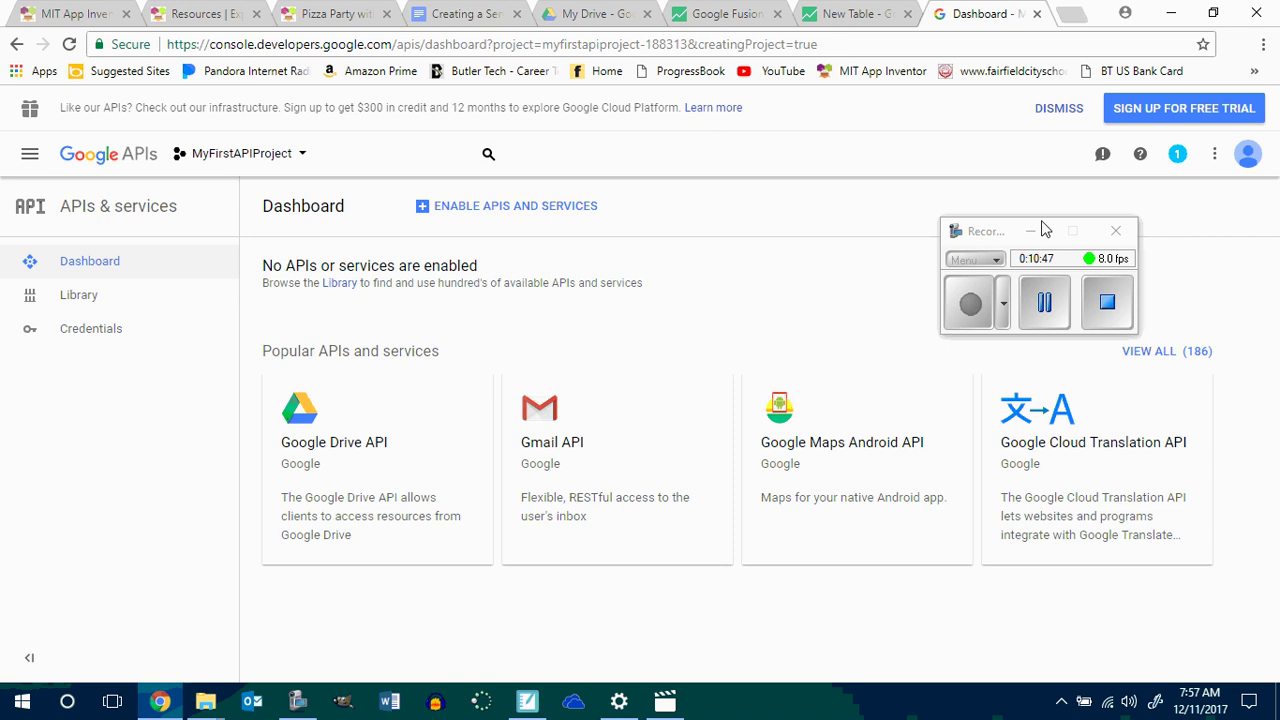
Search the API library for fusion and enable the Fusion Tables API for MyFirstAPIProject.
left_click_drag(996, 226, 1165, 268)
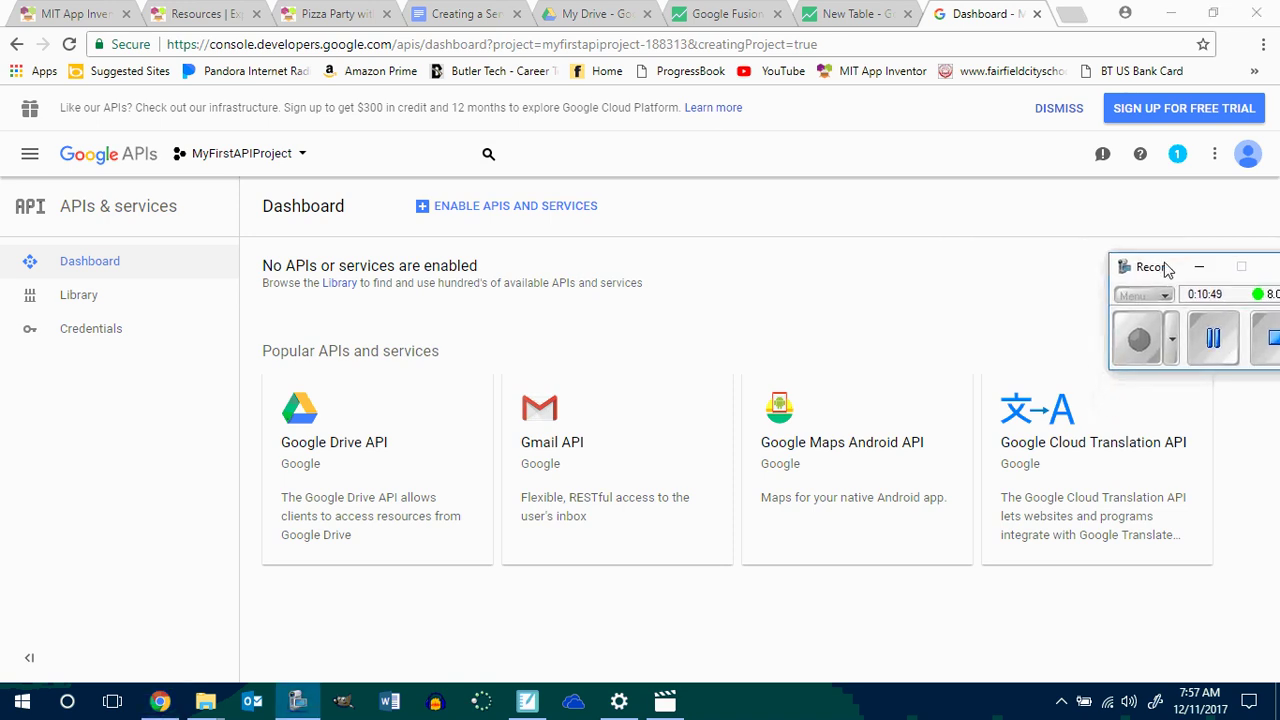
left_click(513, 213)
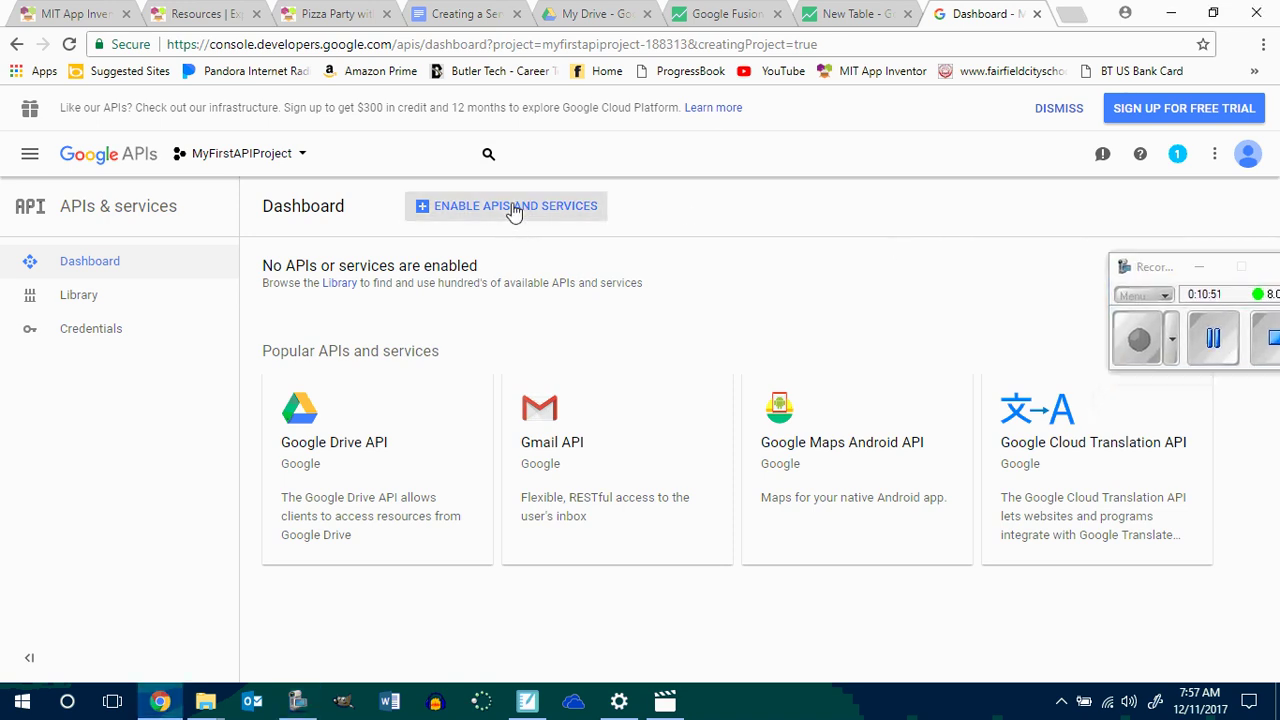
left_click(518, 338)
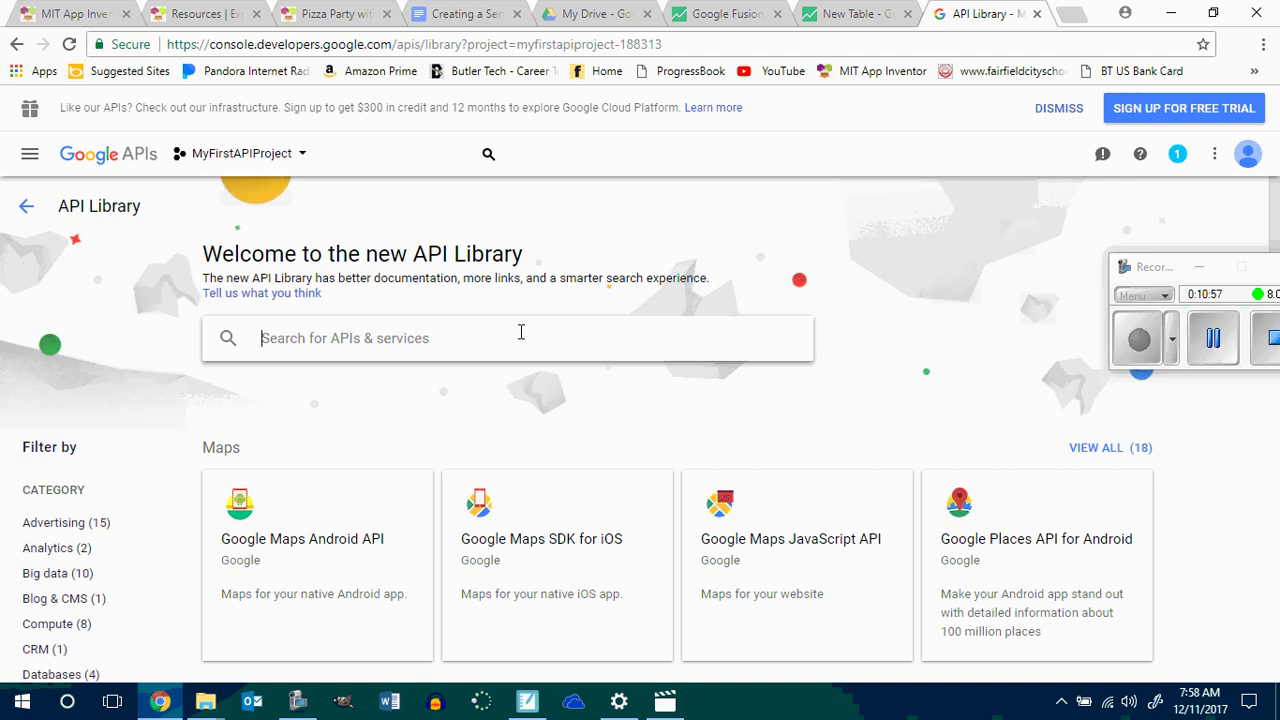
type("fus")
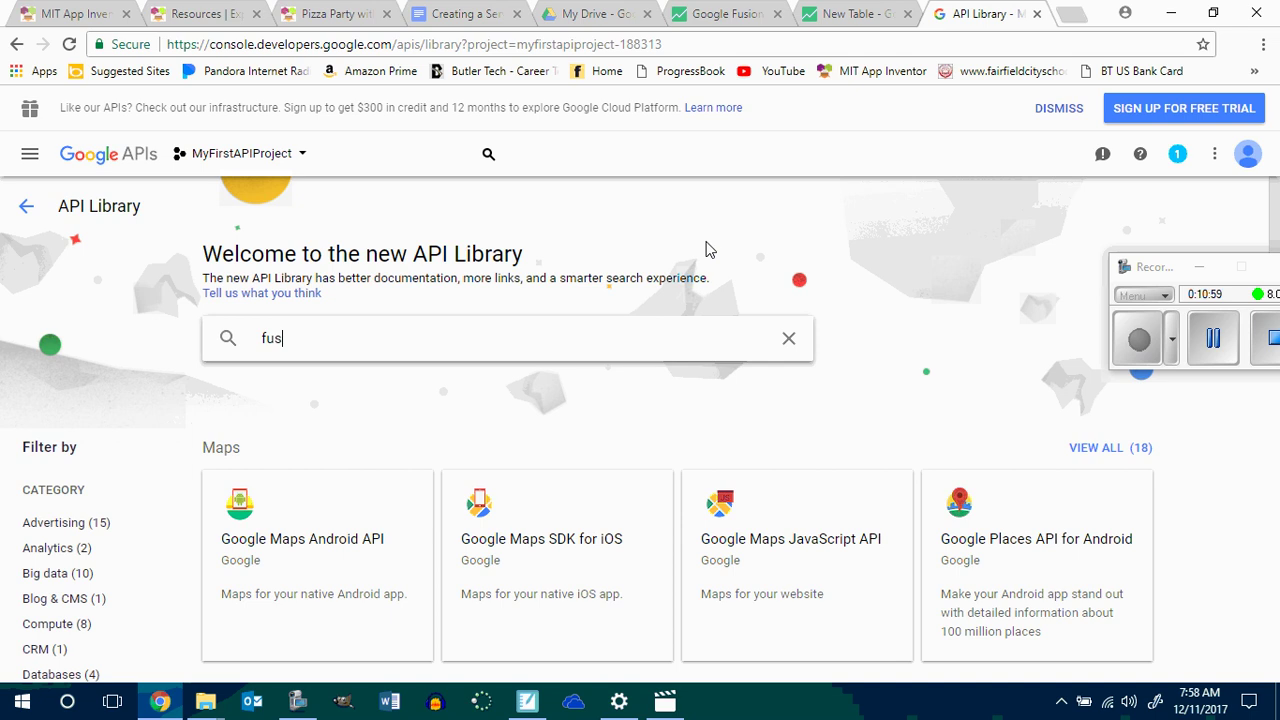
type("ion")
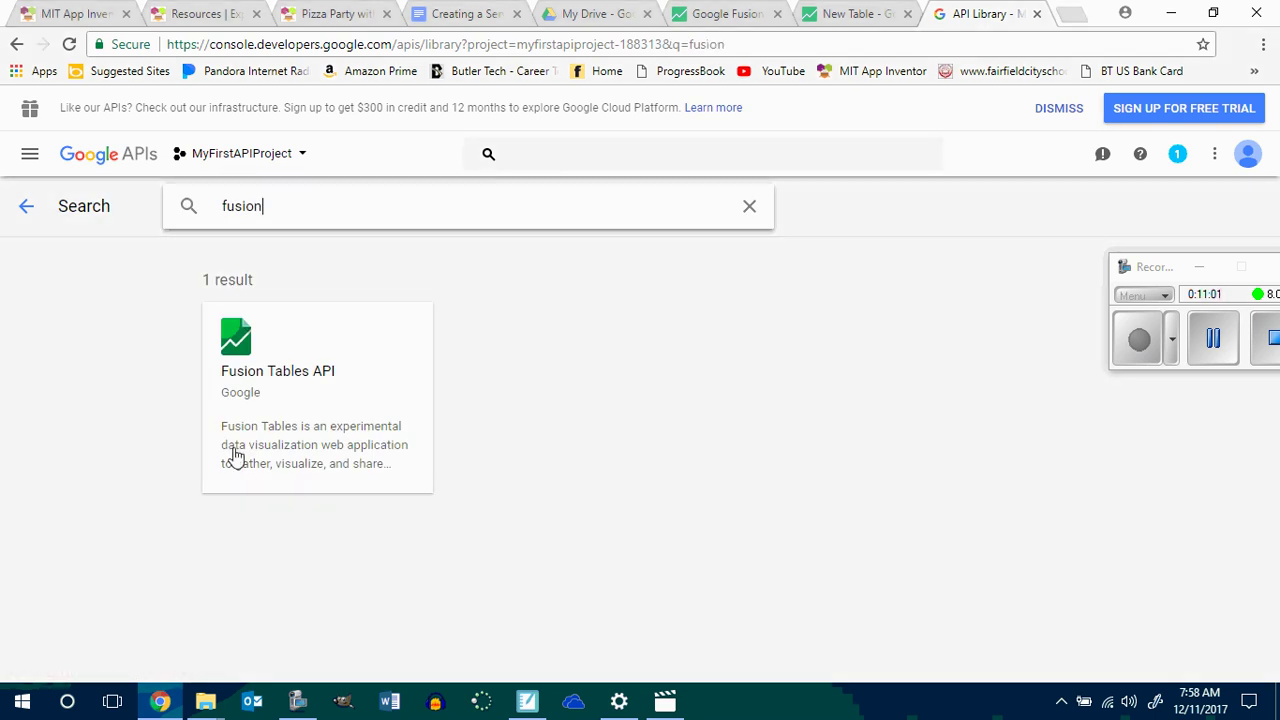
left_click(238, 370)
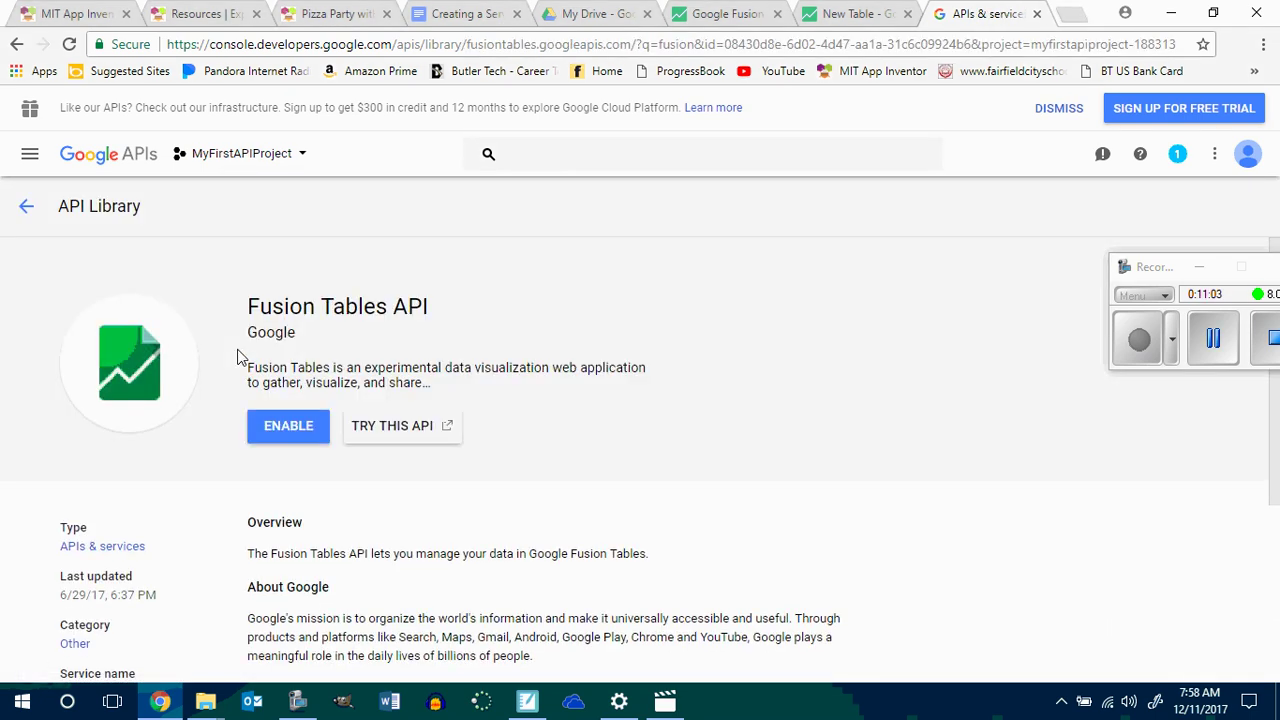
left_click(322, 437)
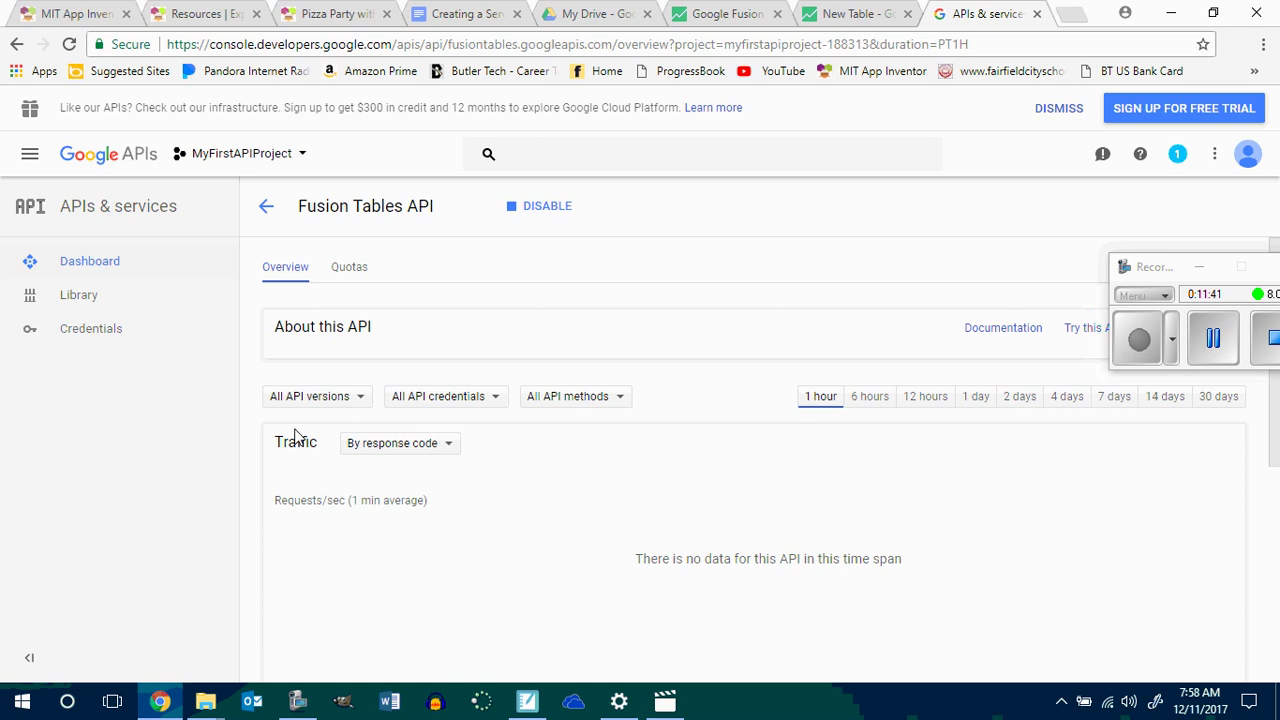
Open the credentials of MyFirstAPIProject and start creating a service account key.
left_click(80, 334)
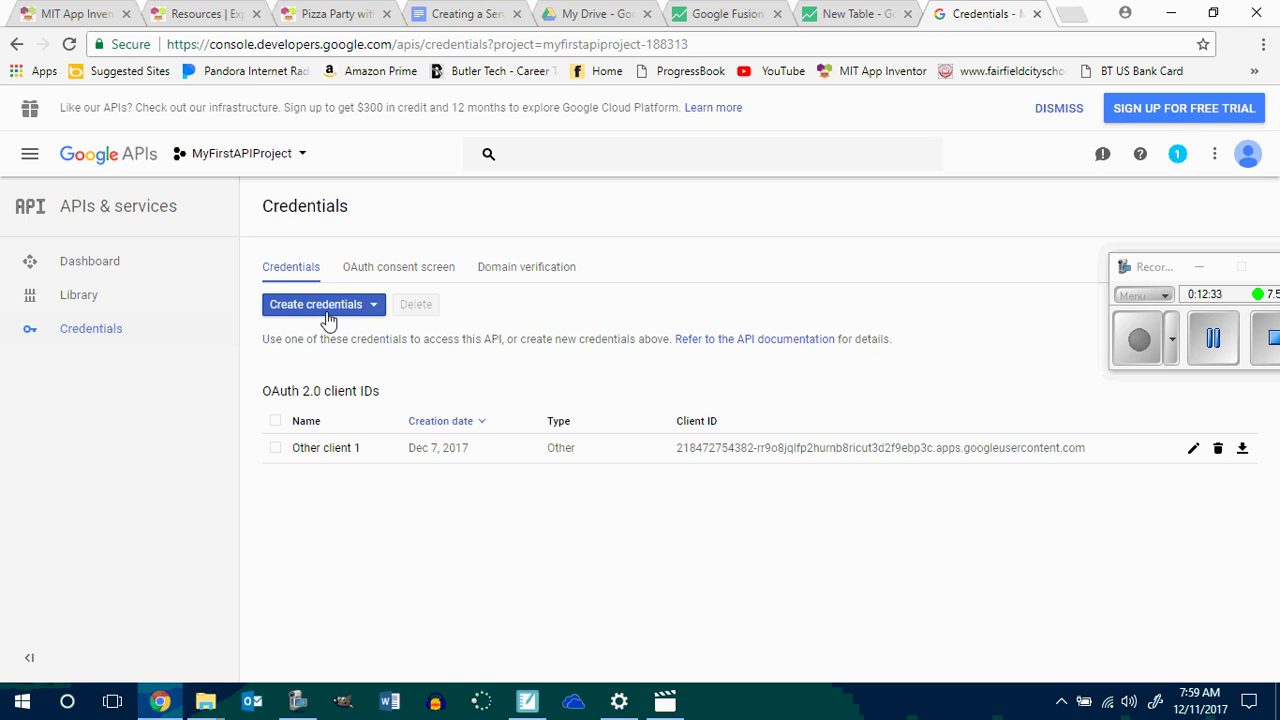
left_click(327, 314)
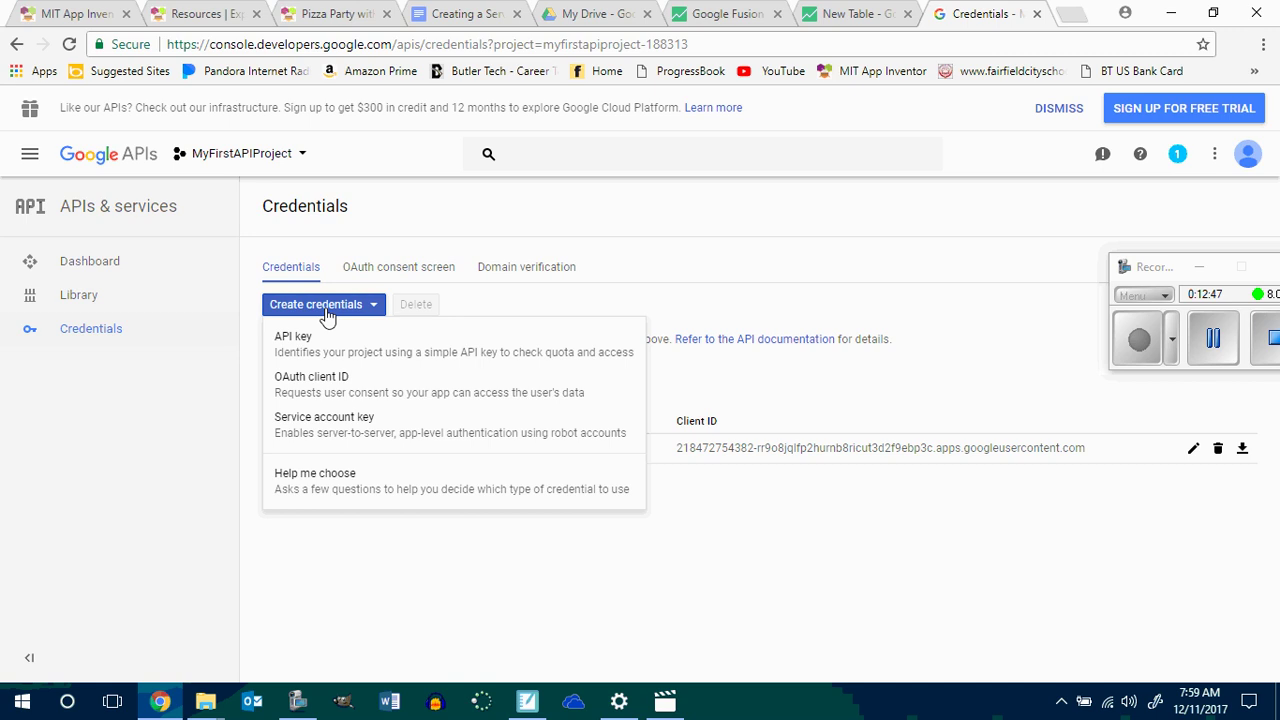
left_click(538, 228)
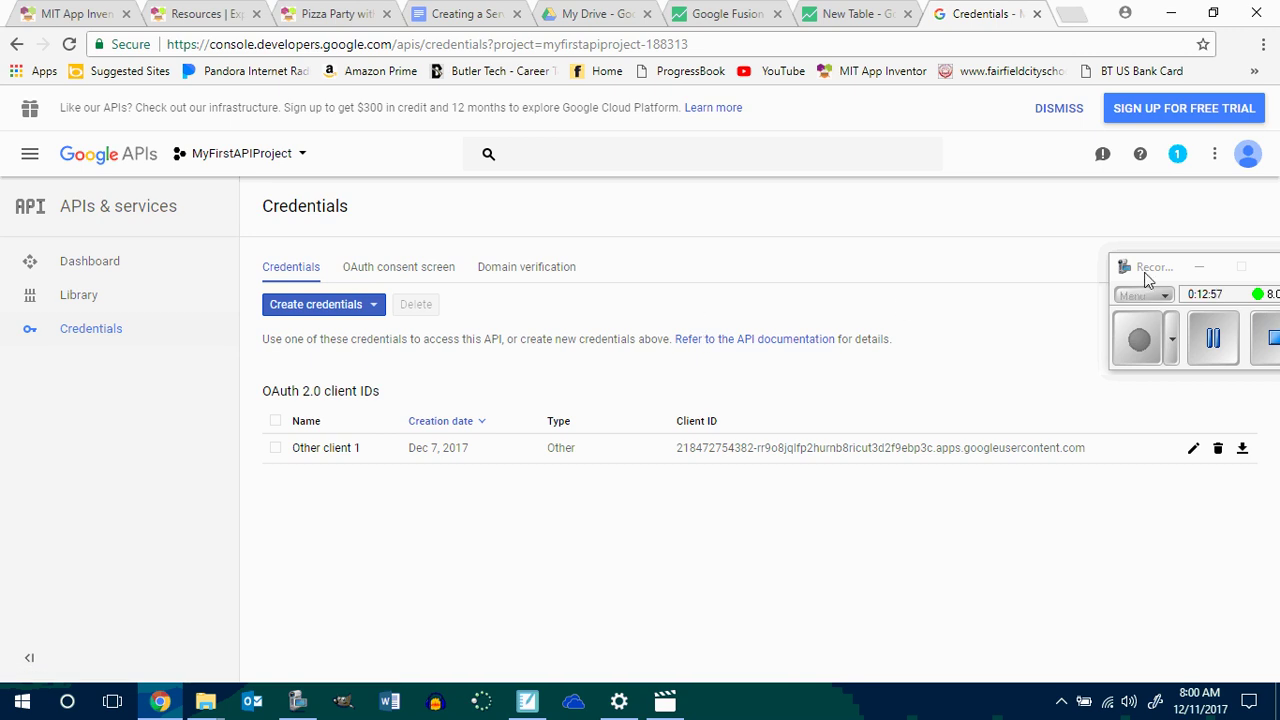
left_click_drag(1145, 271, 1059, 238)
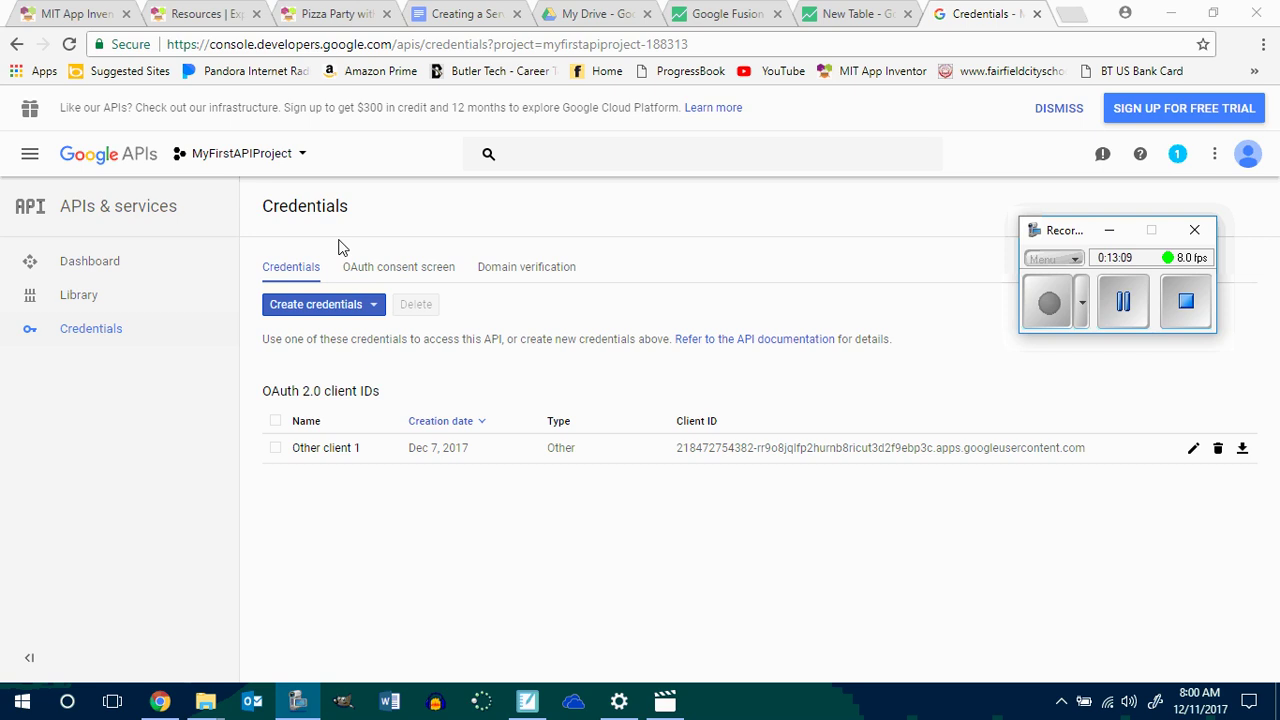
left_click(334, 308)
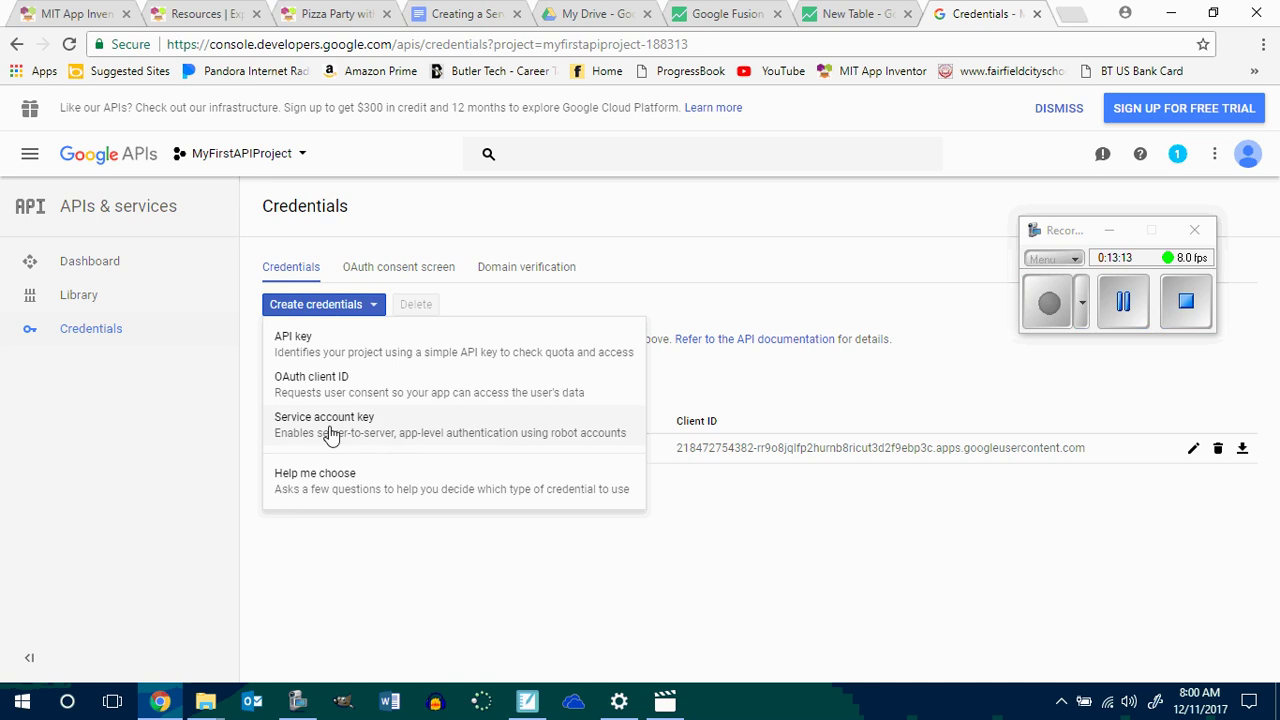
left_click(331, 437)
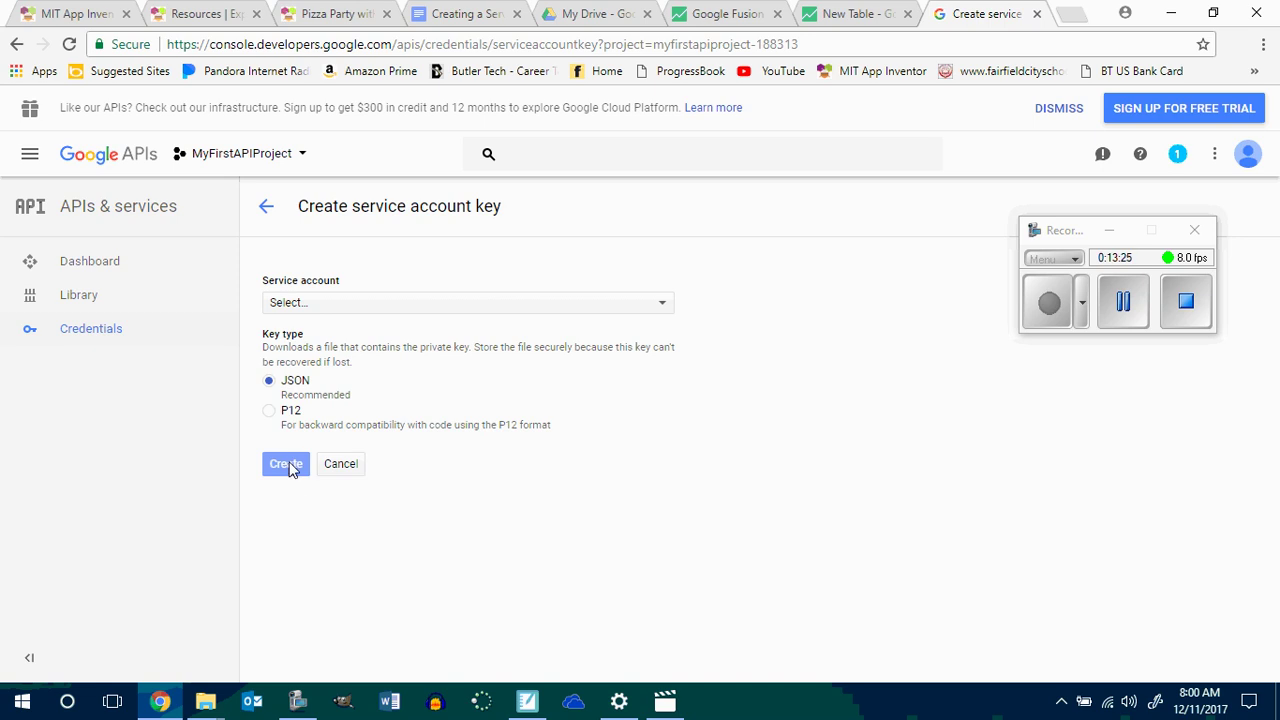
Choose a new service account with the JSON key type and name it fusiontables.
left_click(270, 412)
left_click(268, 381)
left_click(662, 303)
left_click(664, 309)
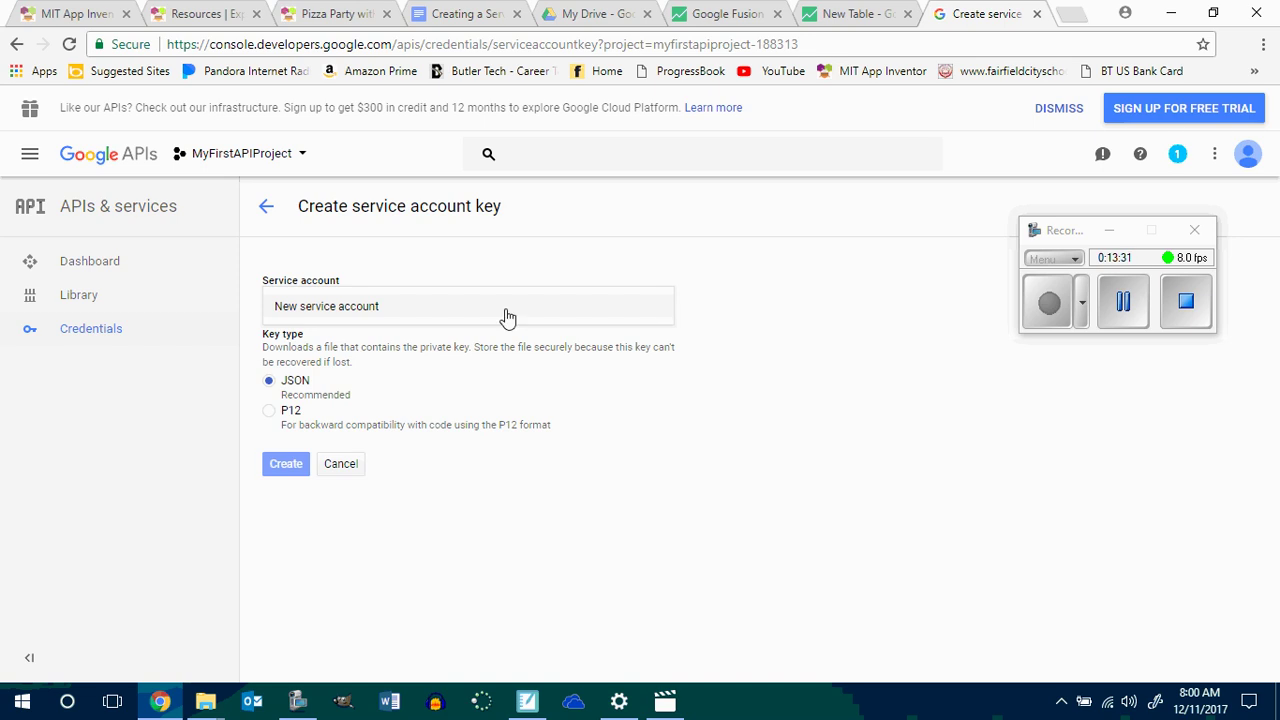
left_click(381, 307)
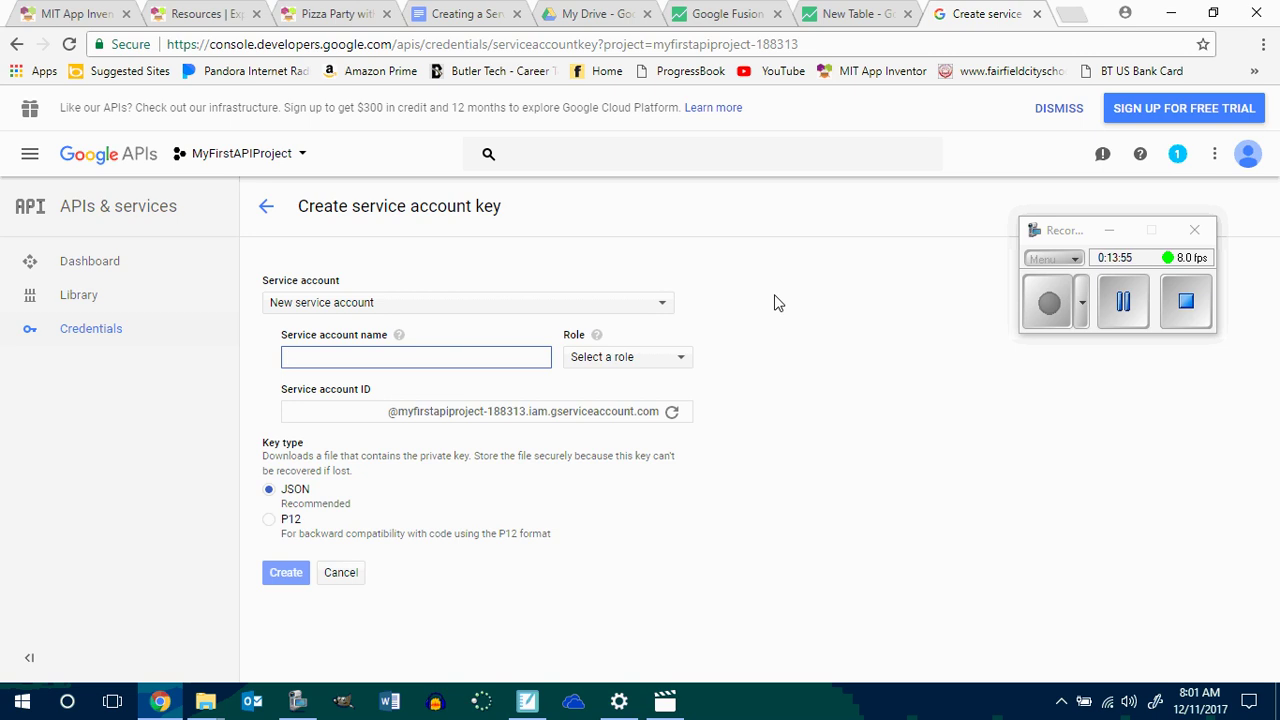
type("f")
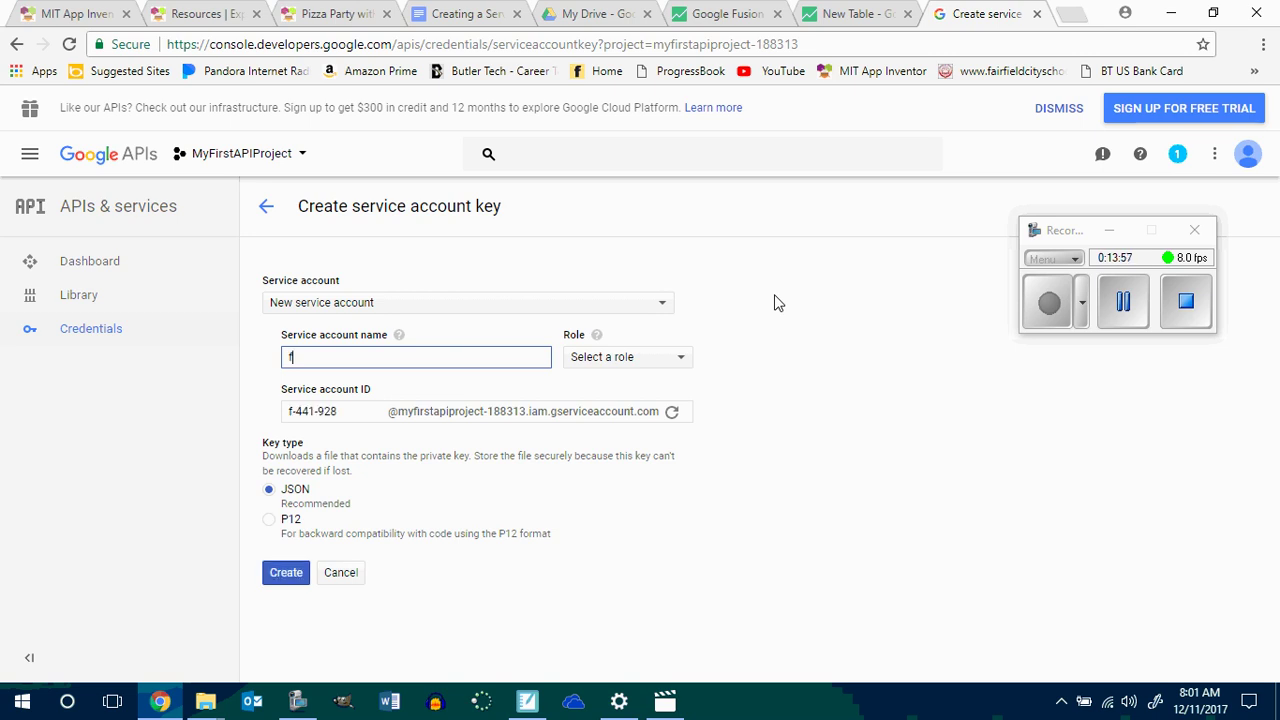
type("usiontab")
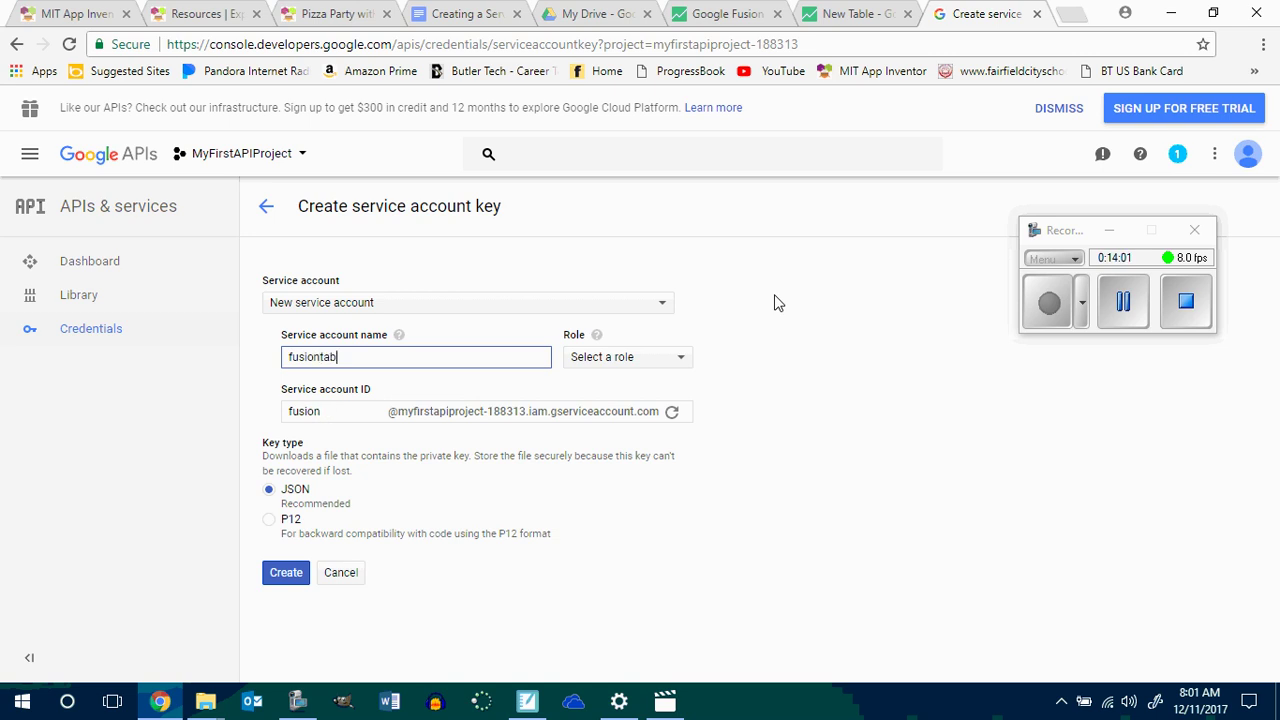
type("les")
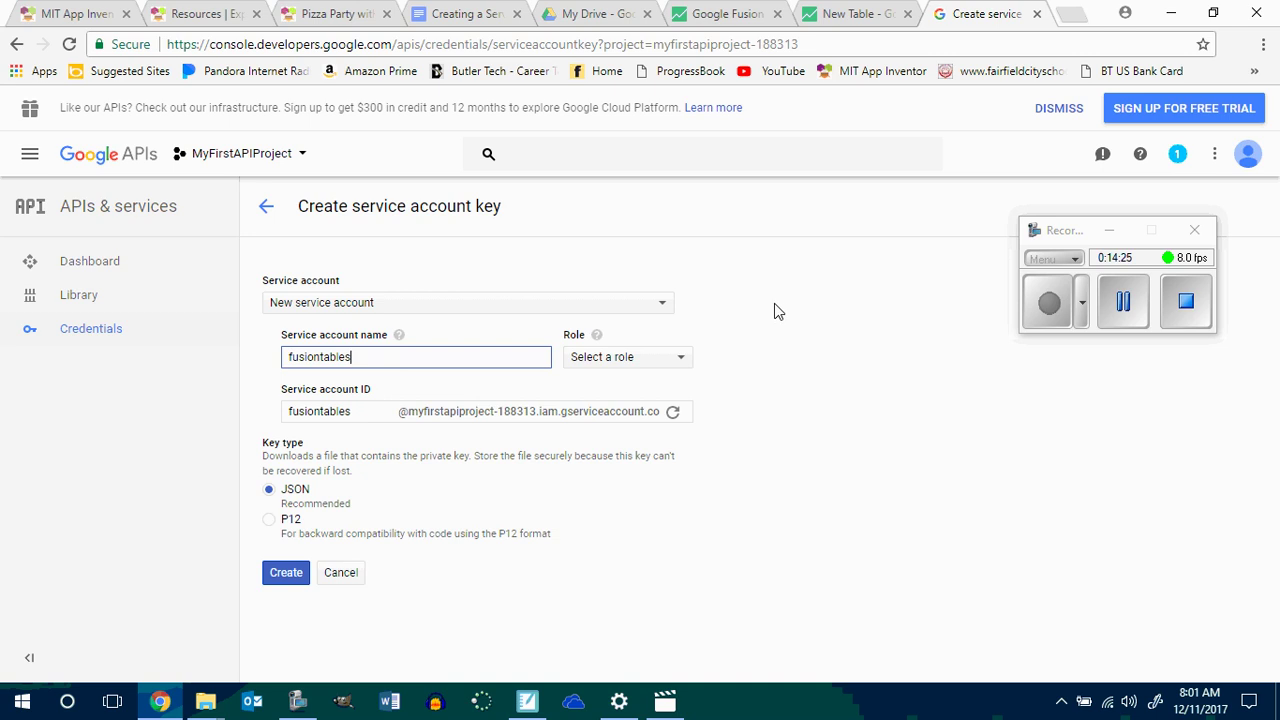
Give the new service account the project-level Owner role.
left_click(686, 360)
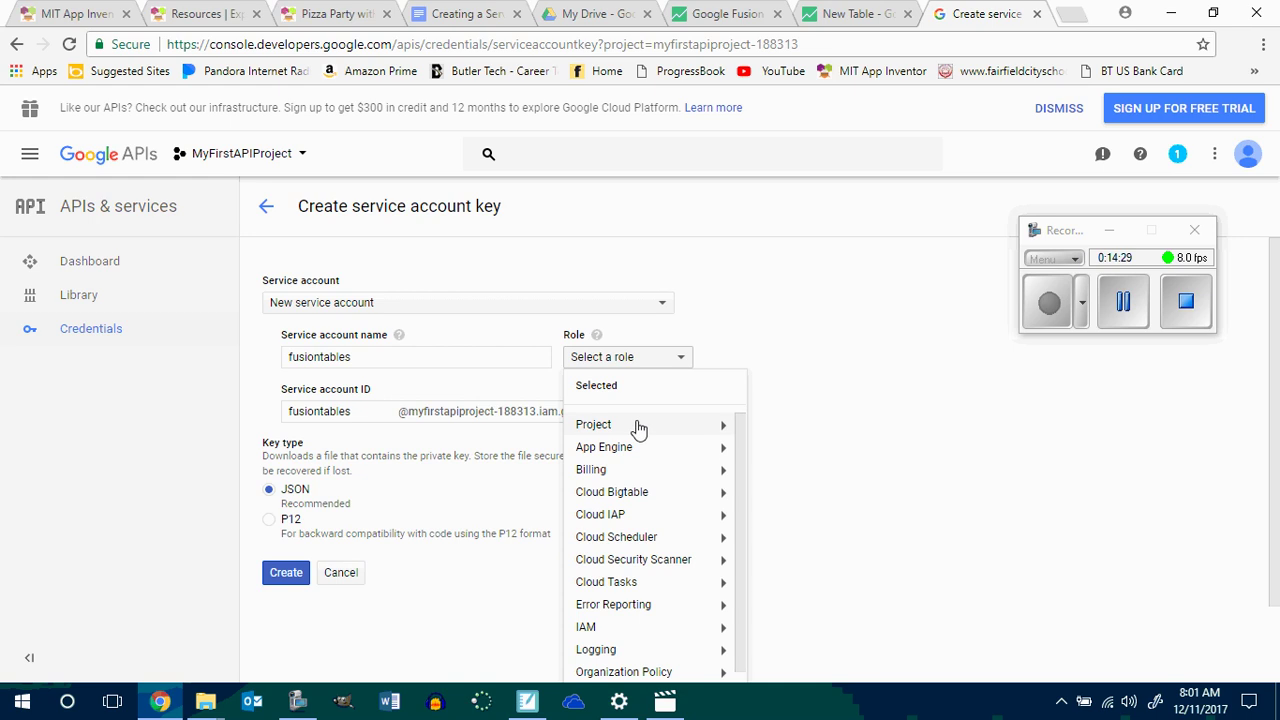
mouse_move(638, 428)
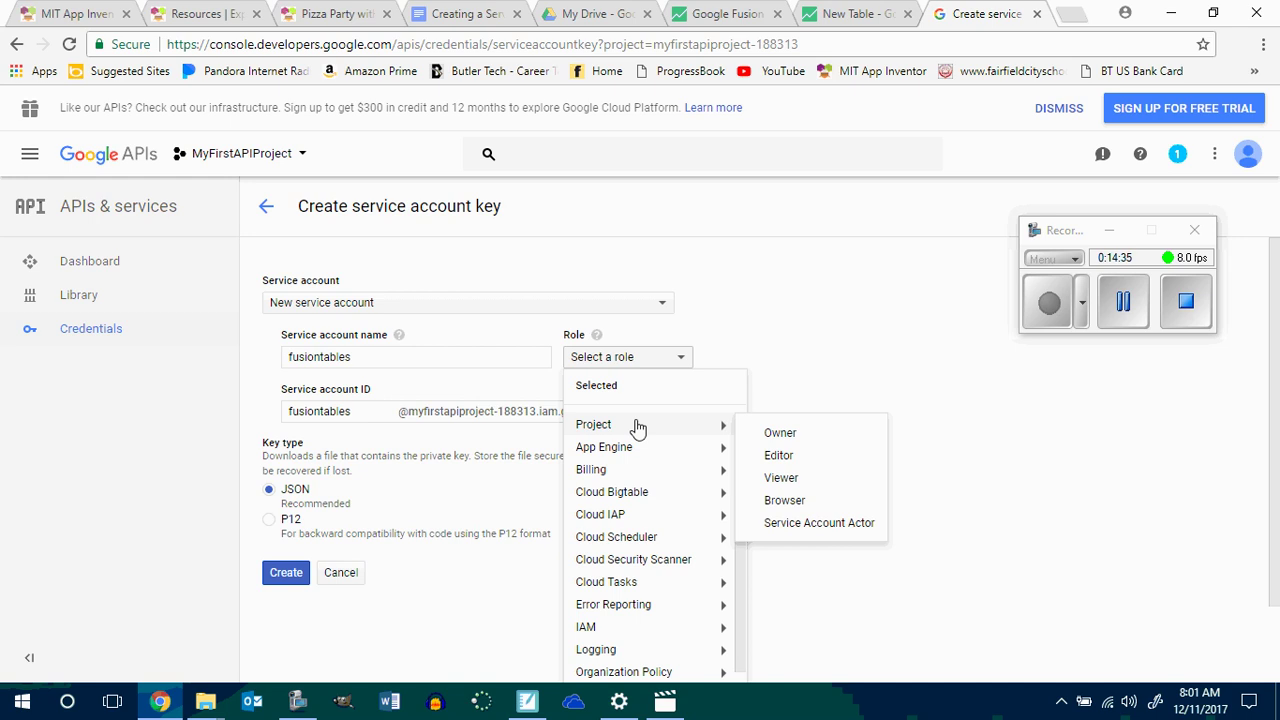
left_click(790, 436)
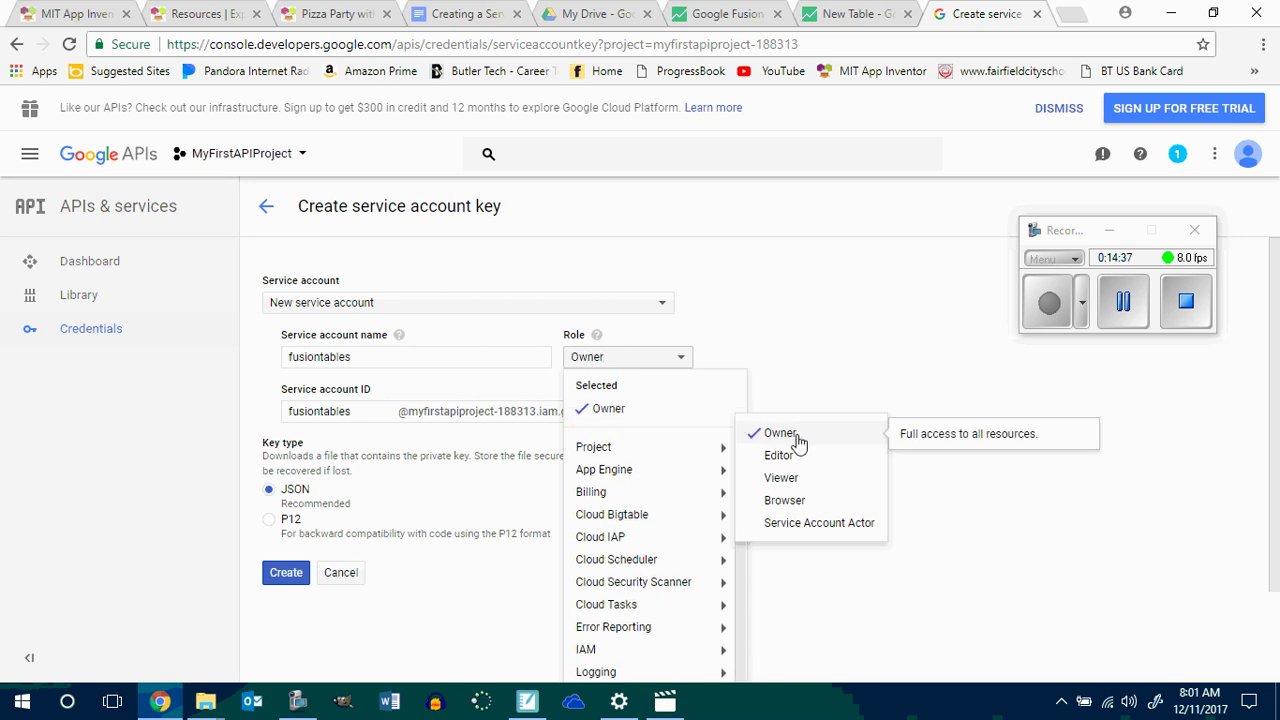
left_click(832, 374)
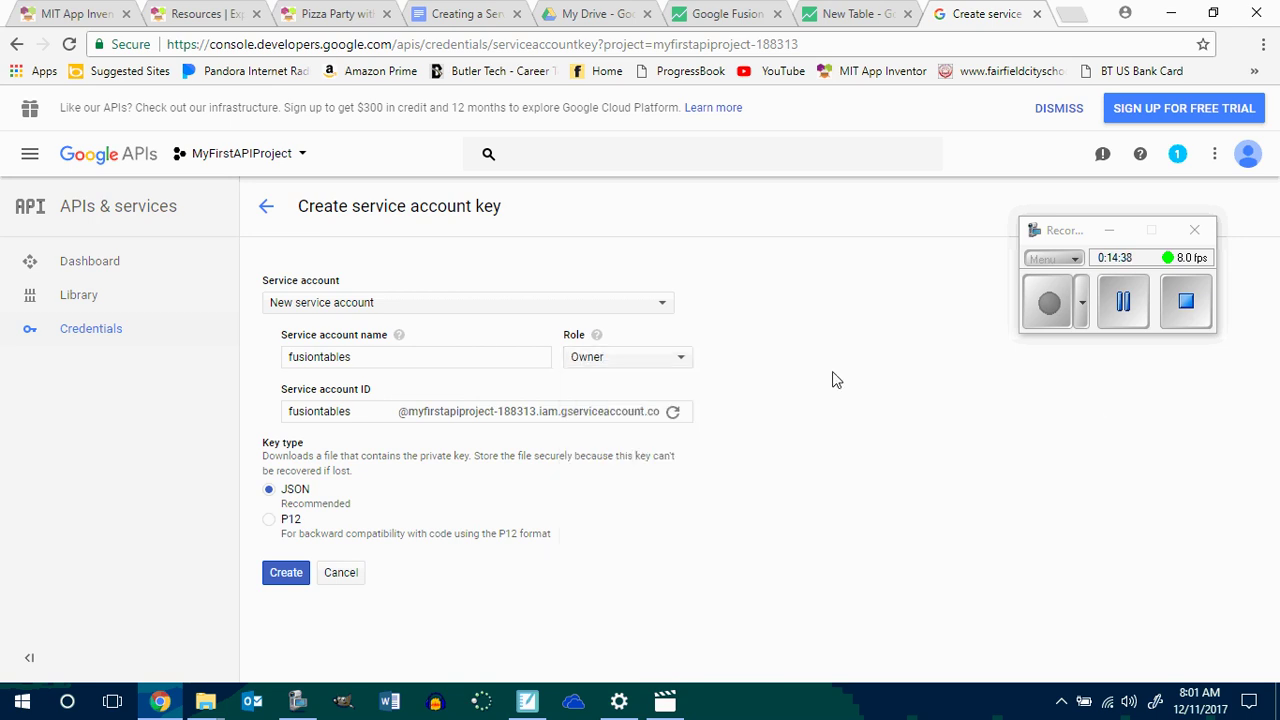
Extend the service account name to fusiontablescrowdsourceapp, create its JSON key and dismiss the saved-key notice.
left_click(415, 360)
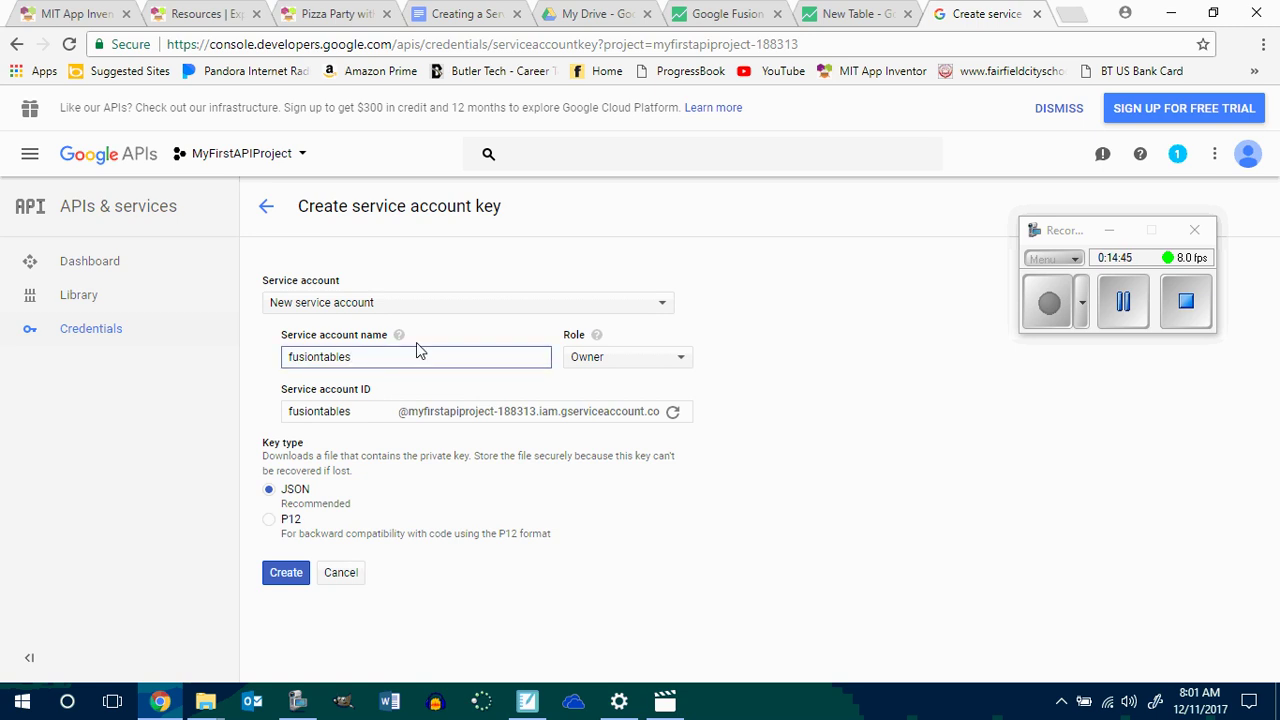
type("cro")
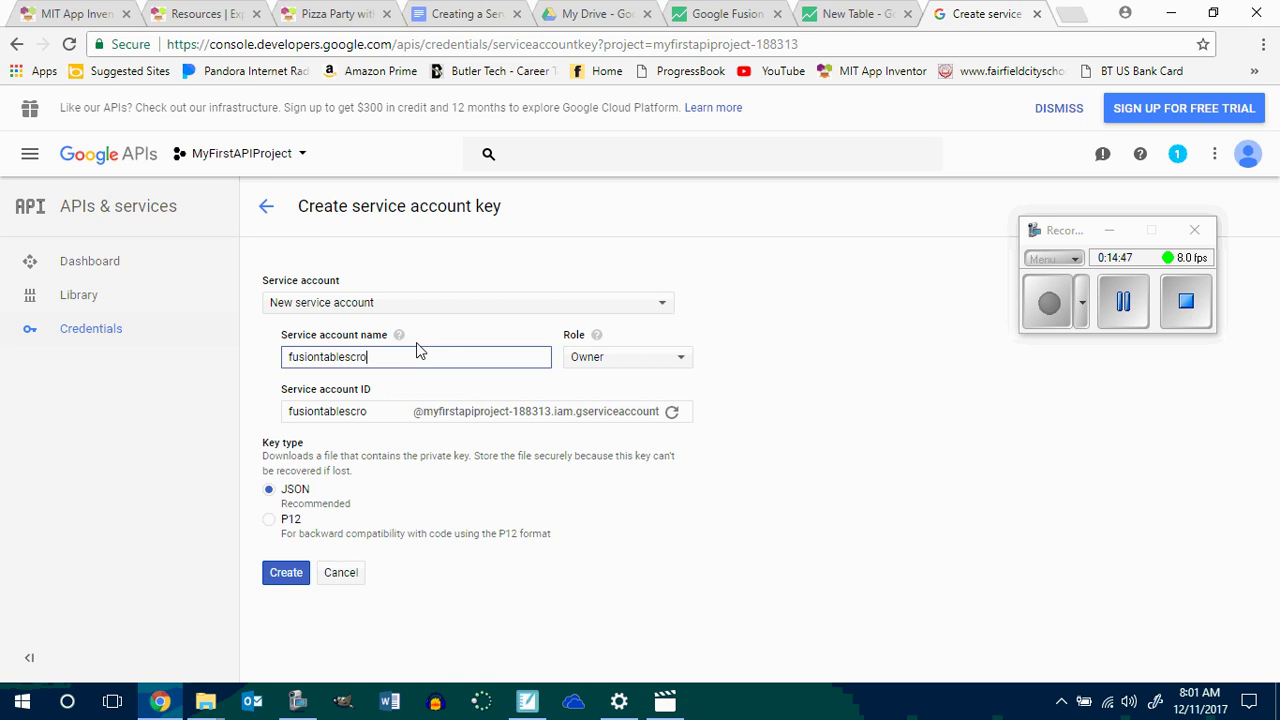
type("wdsour")
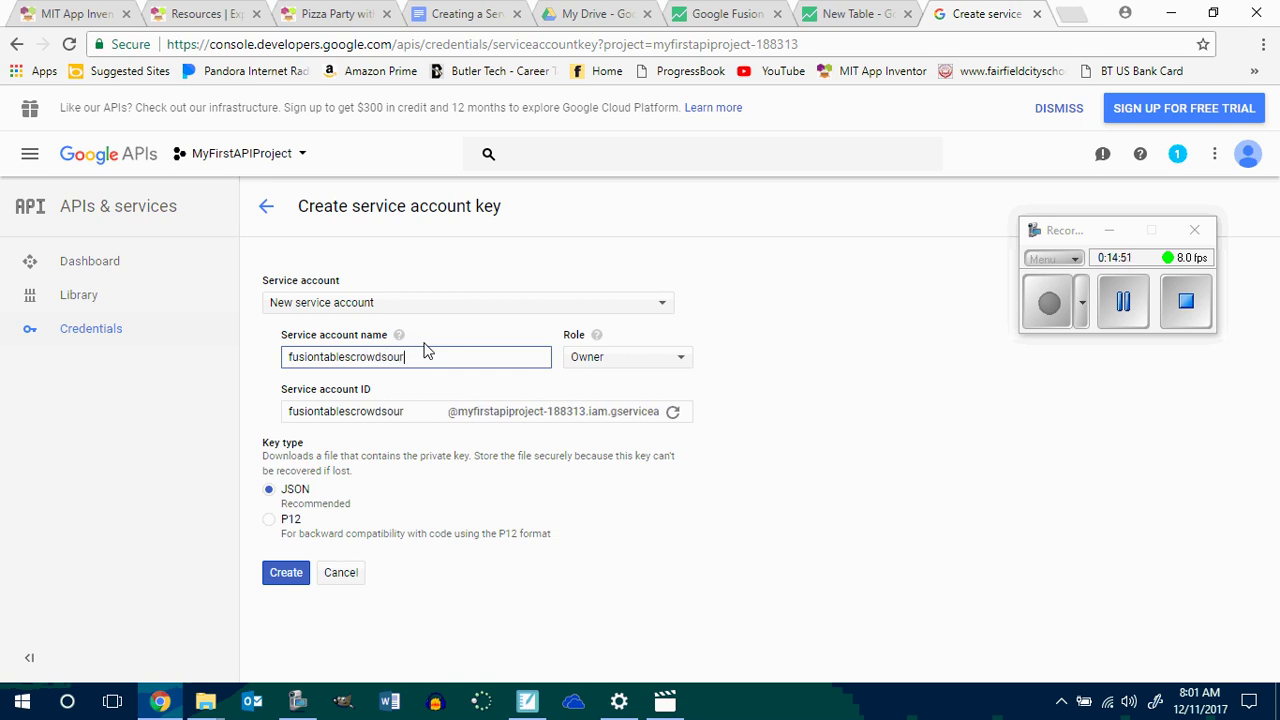
type("ceapp")
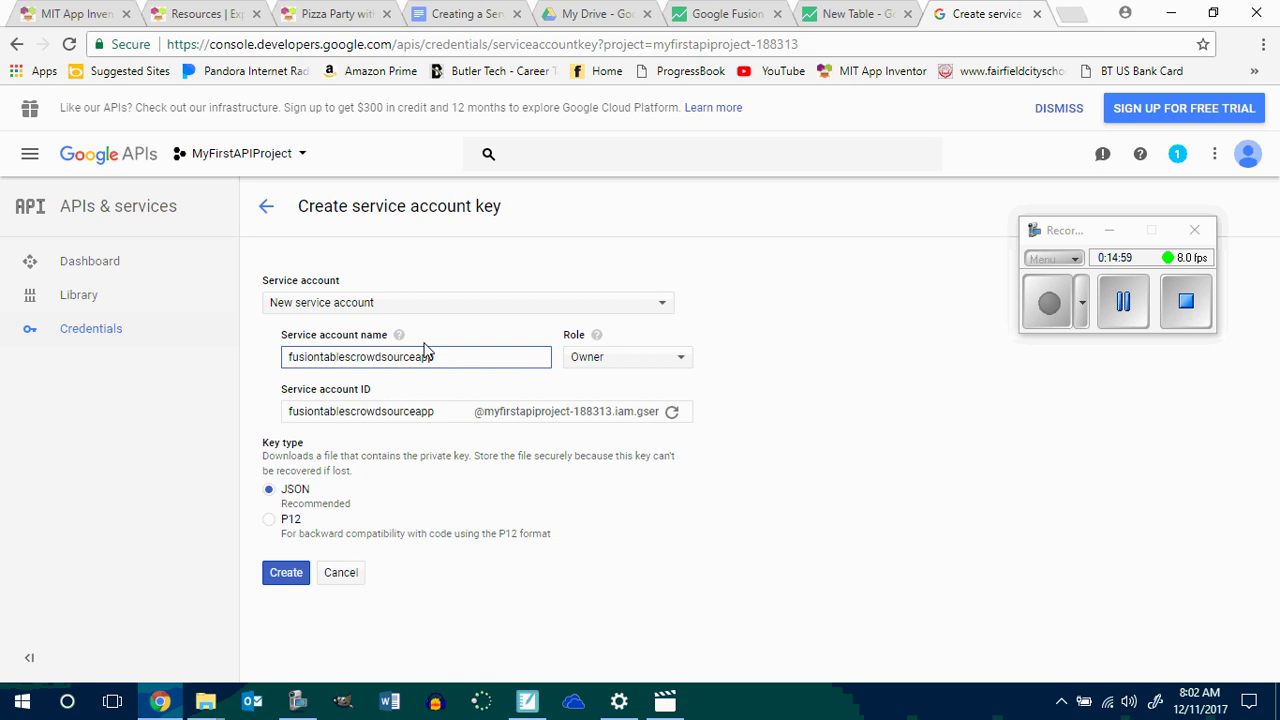
left_click(297, 582)
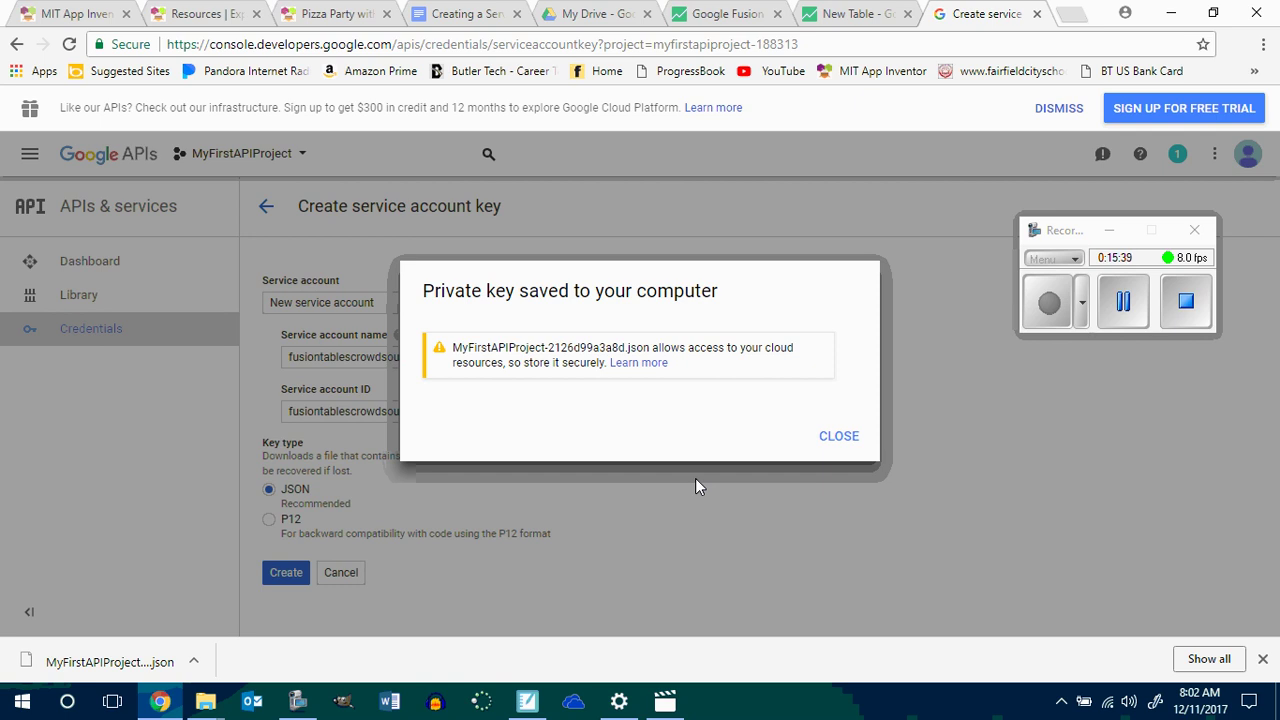
left_click(839, 437)
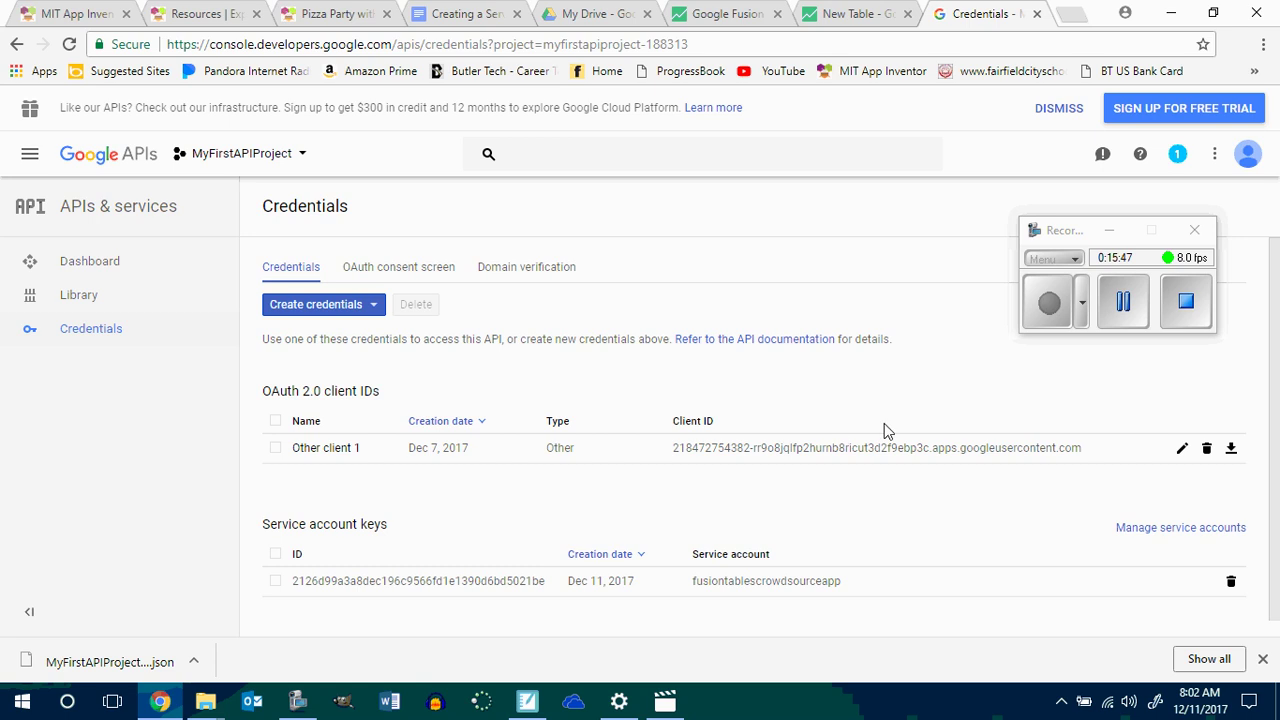
Open the IAM & admin permissions and switch to the CrowdSourceVotingApp12-11-2017 project.
left_click(31, 163)
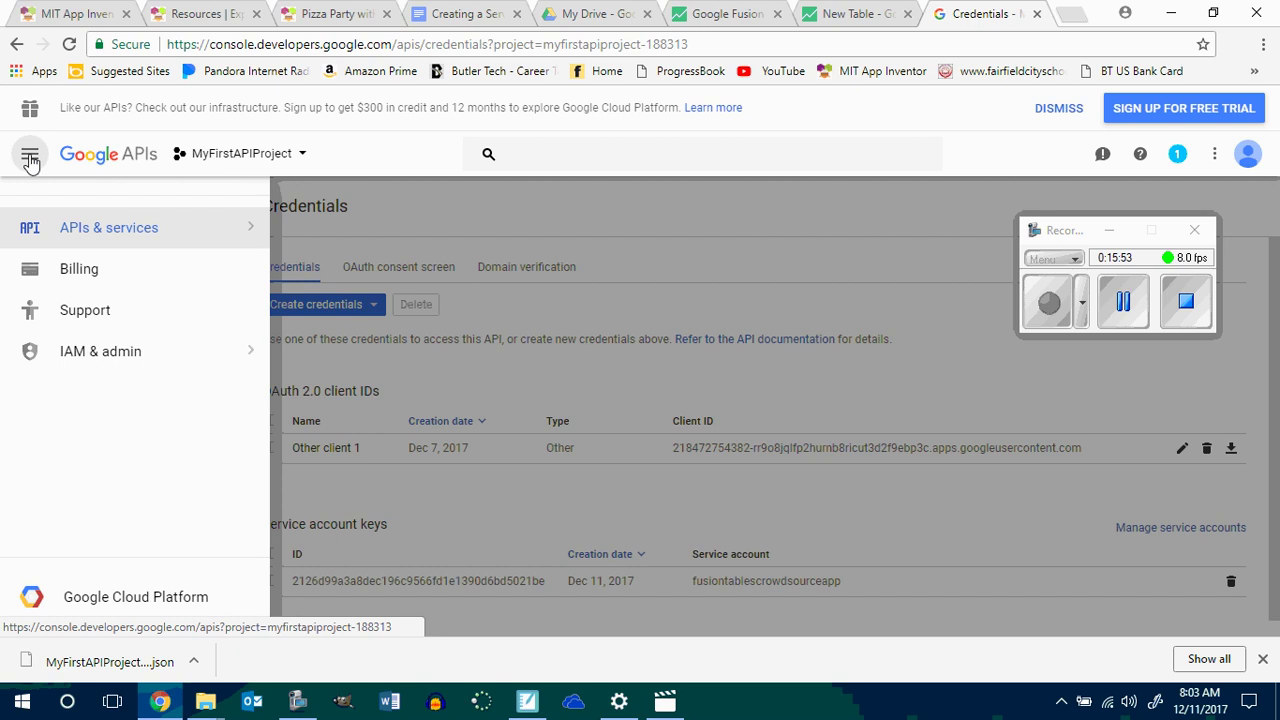
left_click(96, 360)
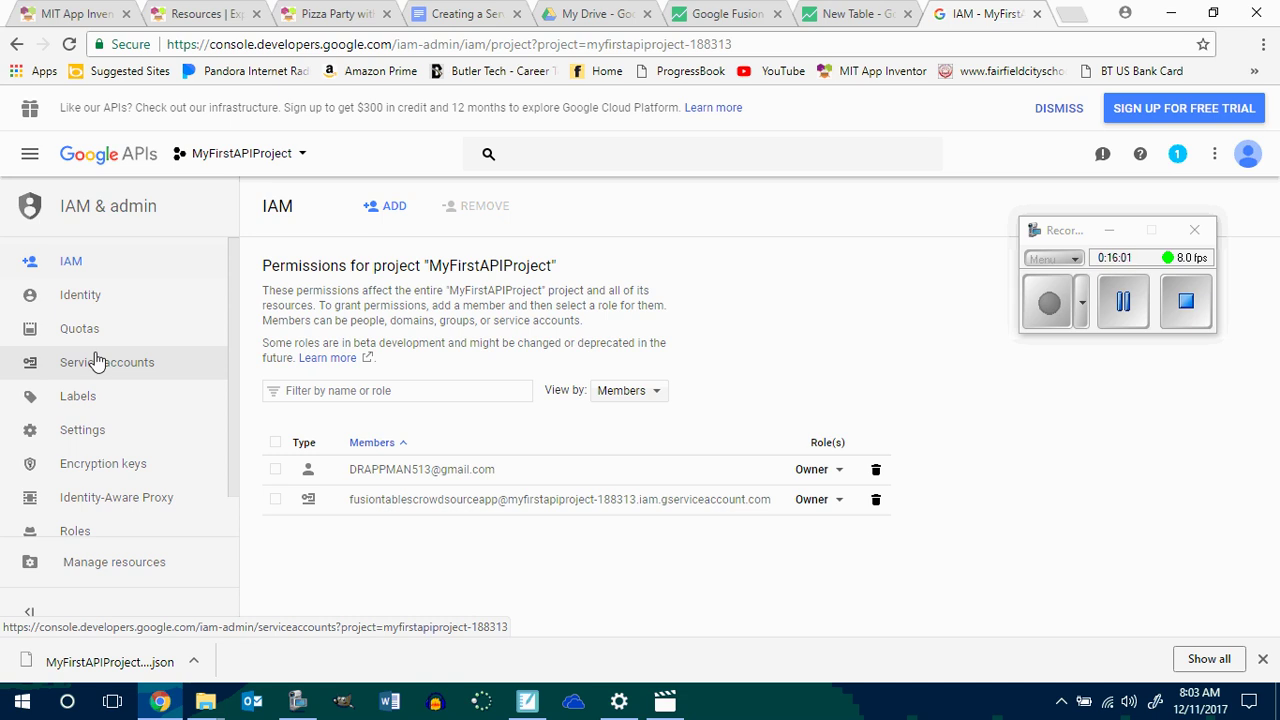
left_click(300, 155)
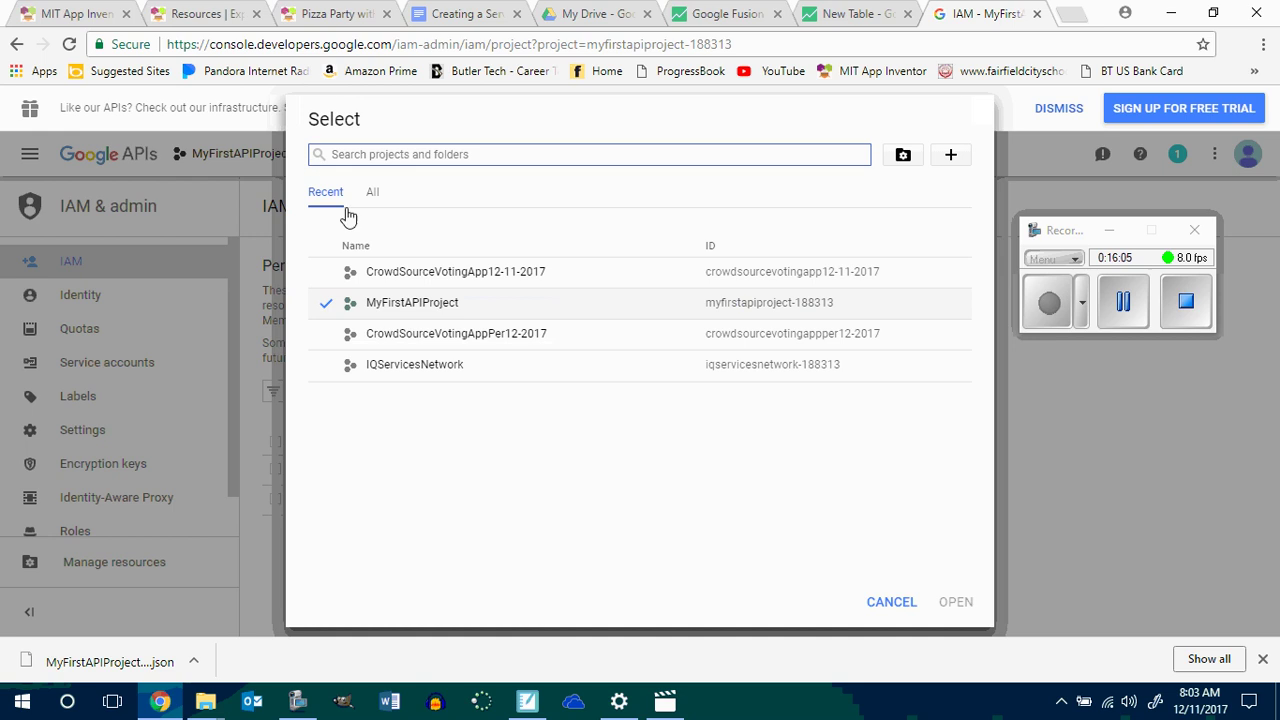
left_click(388, 280)
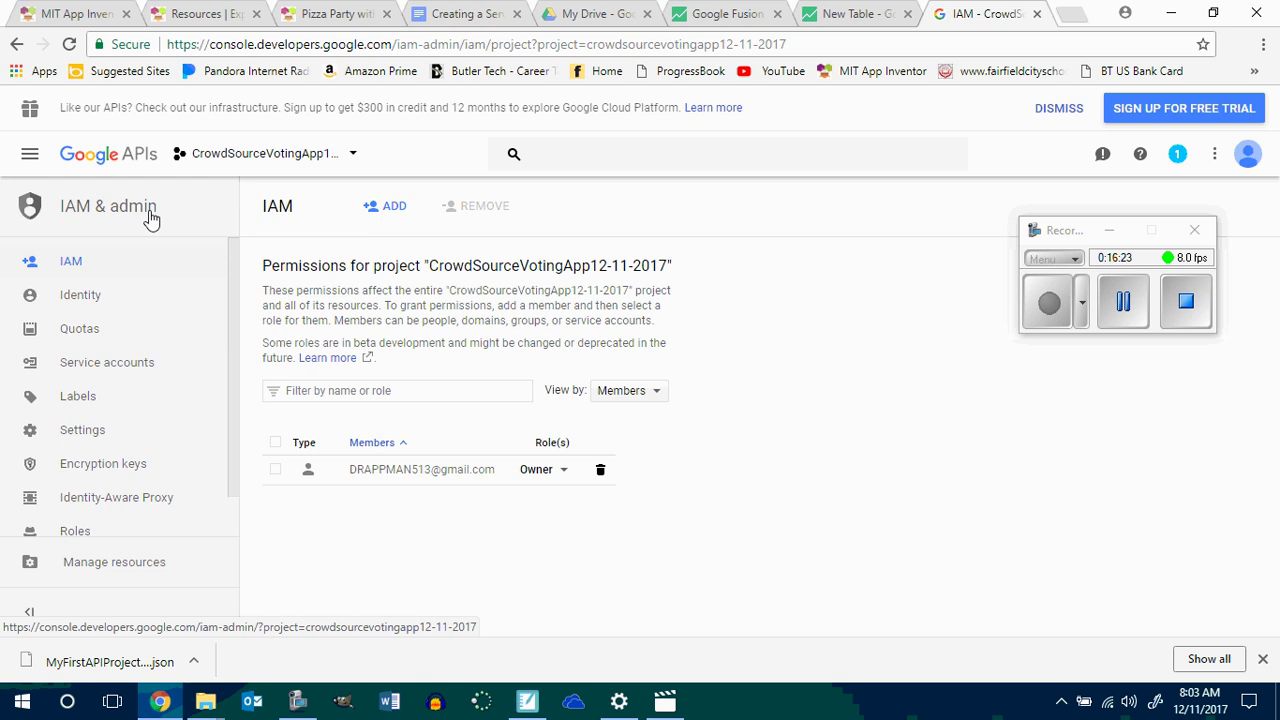
Add the IAM Security Reviewer role to the project member alongside Owner and save the role change.
left_click(560, 475)
scroll(670, 523, "down", 3)
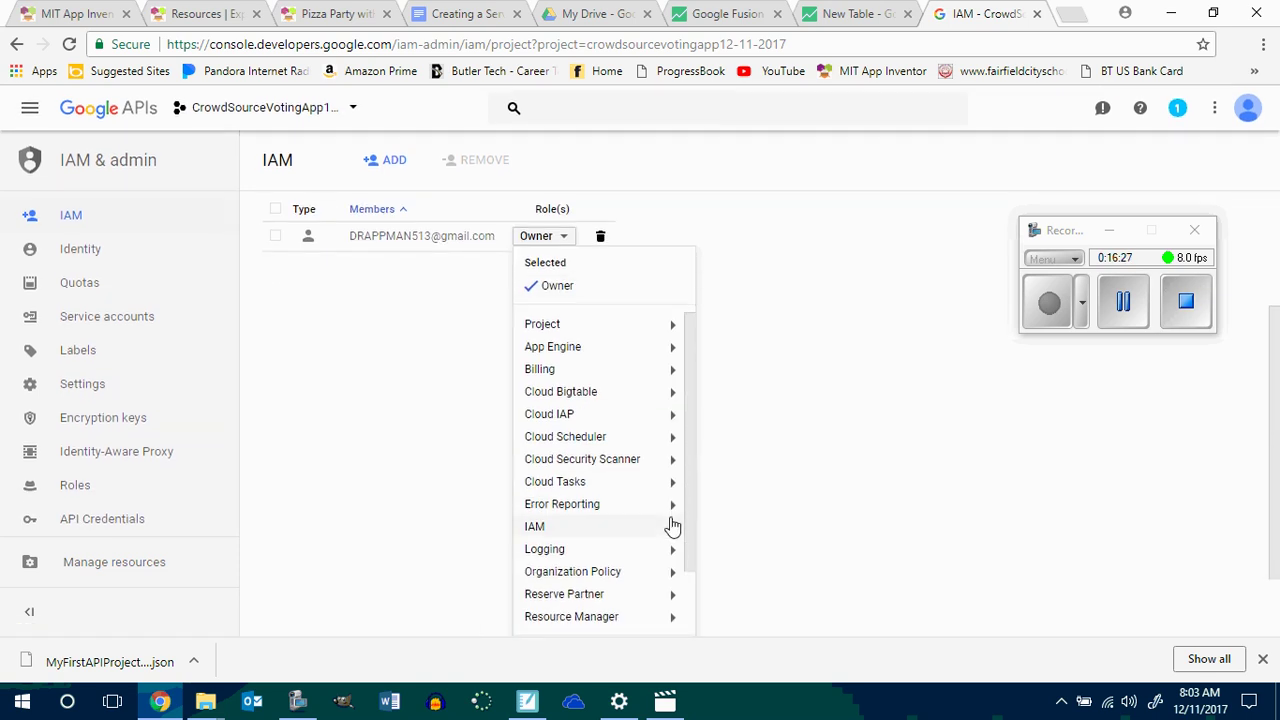
mouse_move(670, 525)
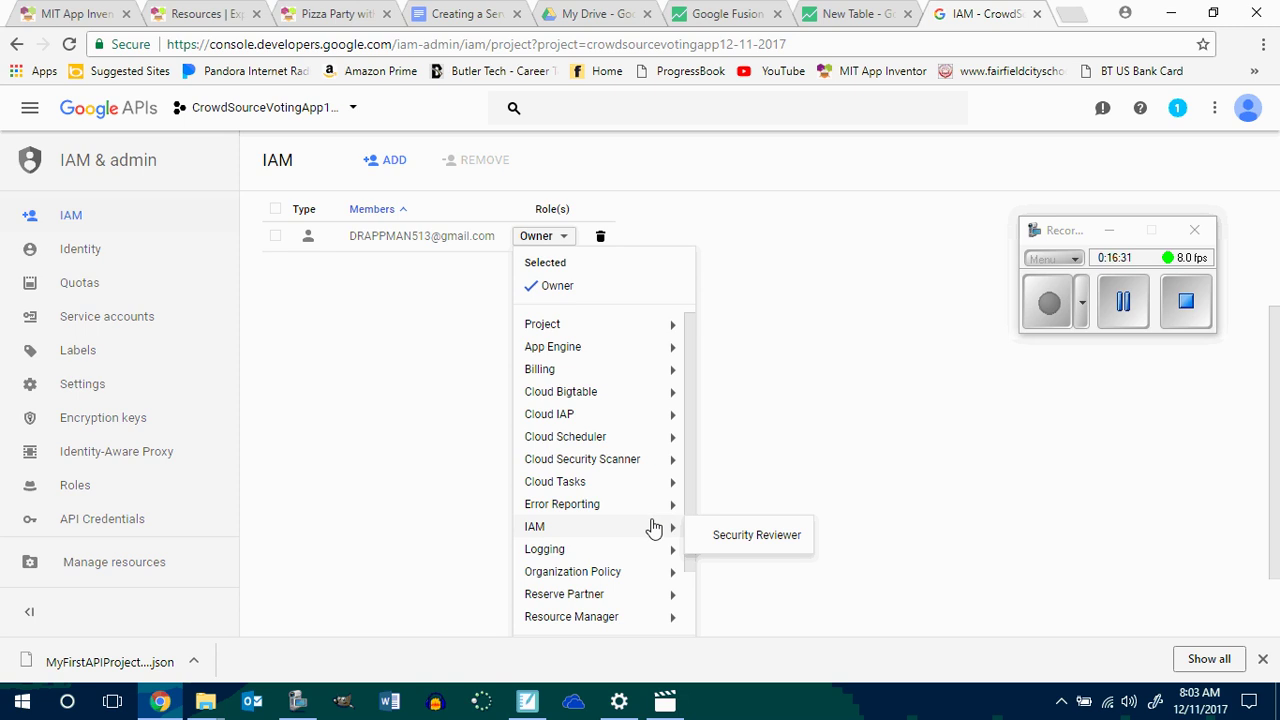
scroll(652, 527, "down", 3)
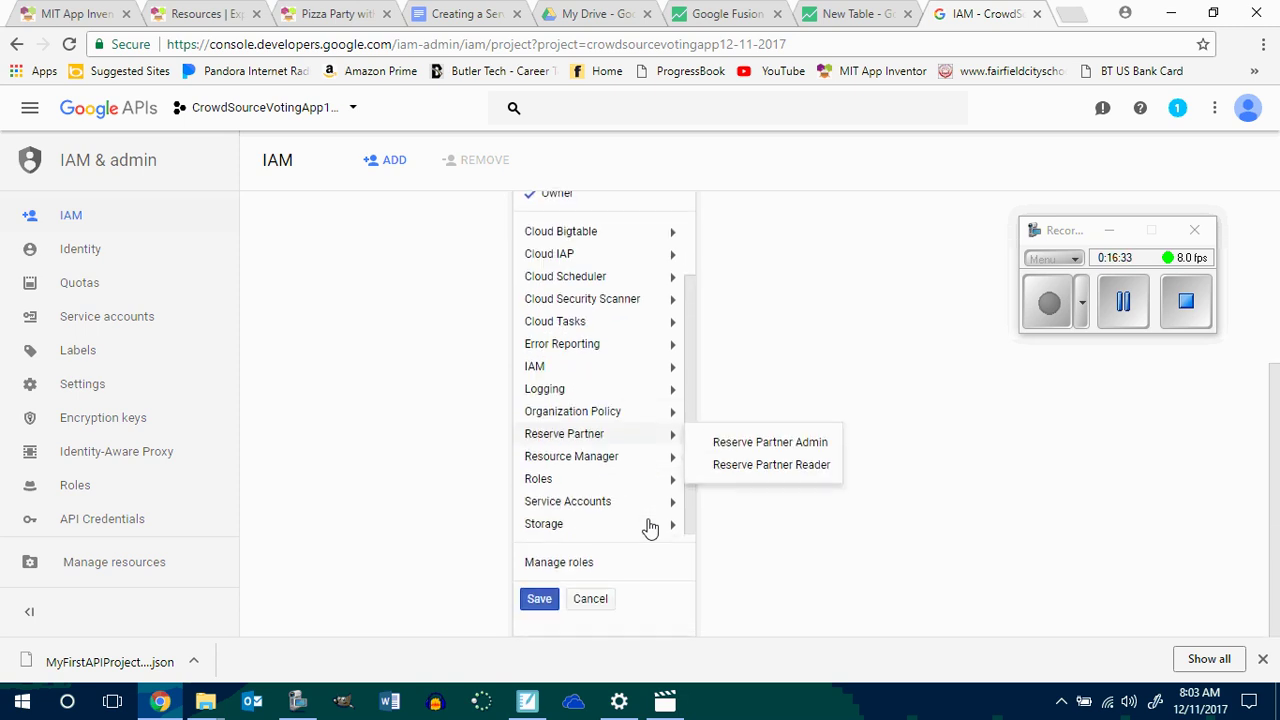
scroll(650, 527, "up", 1)
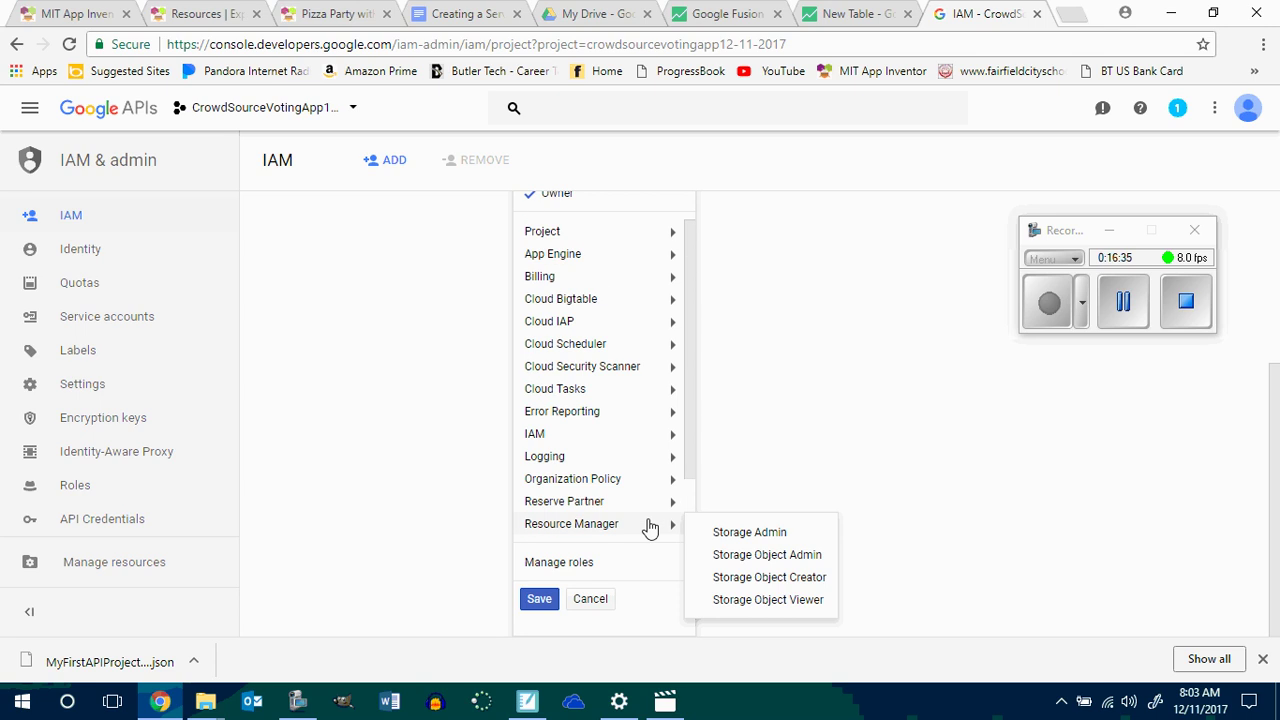
mouse_move(674, 441)
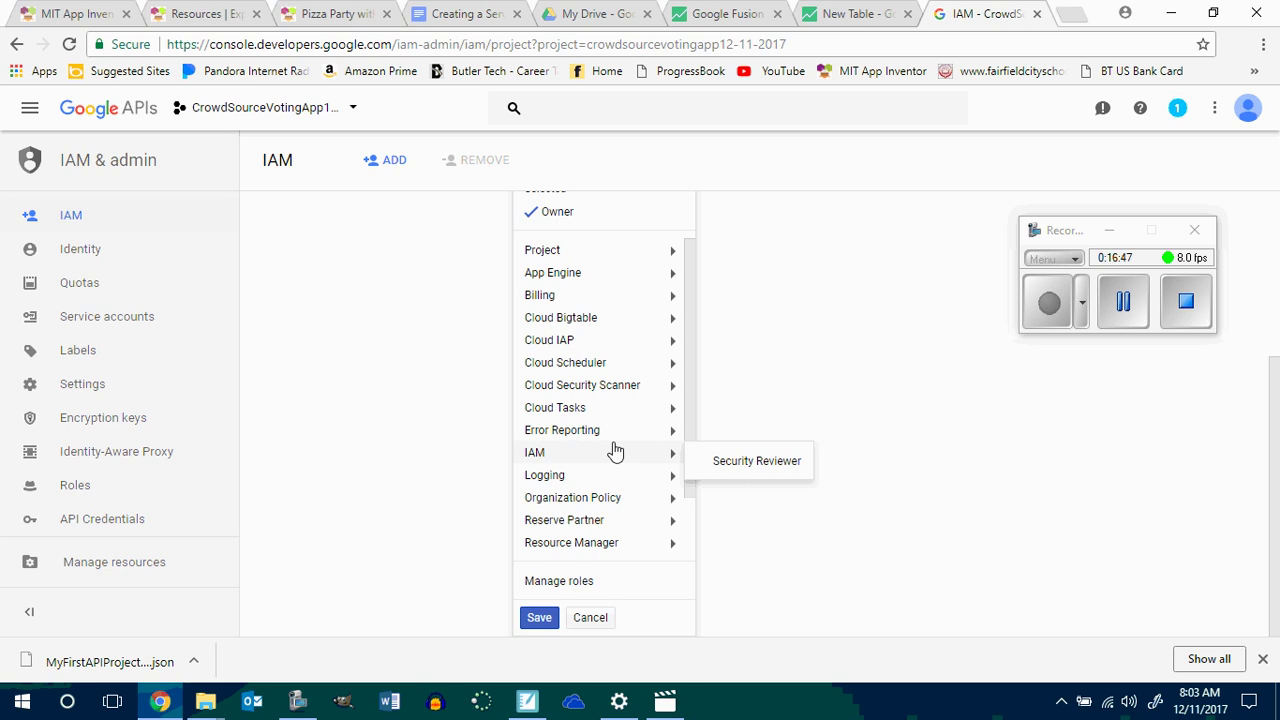
left_click(737, 462)
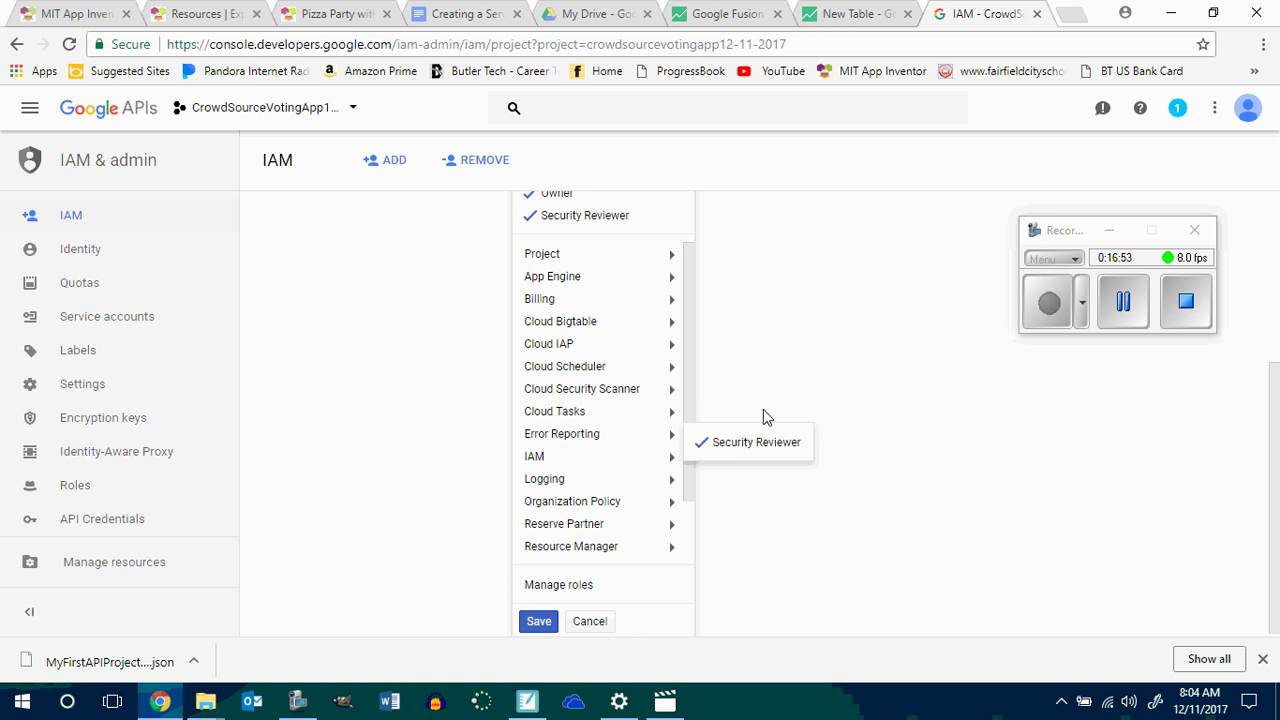
mouse_move(673, 260)
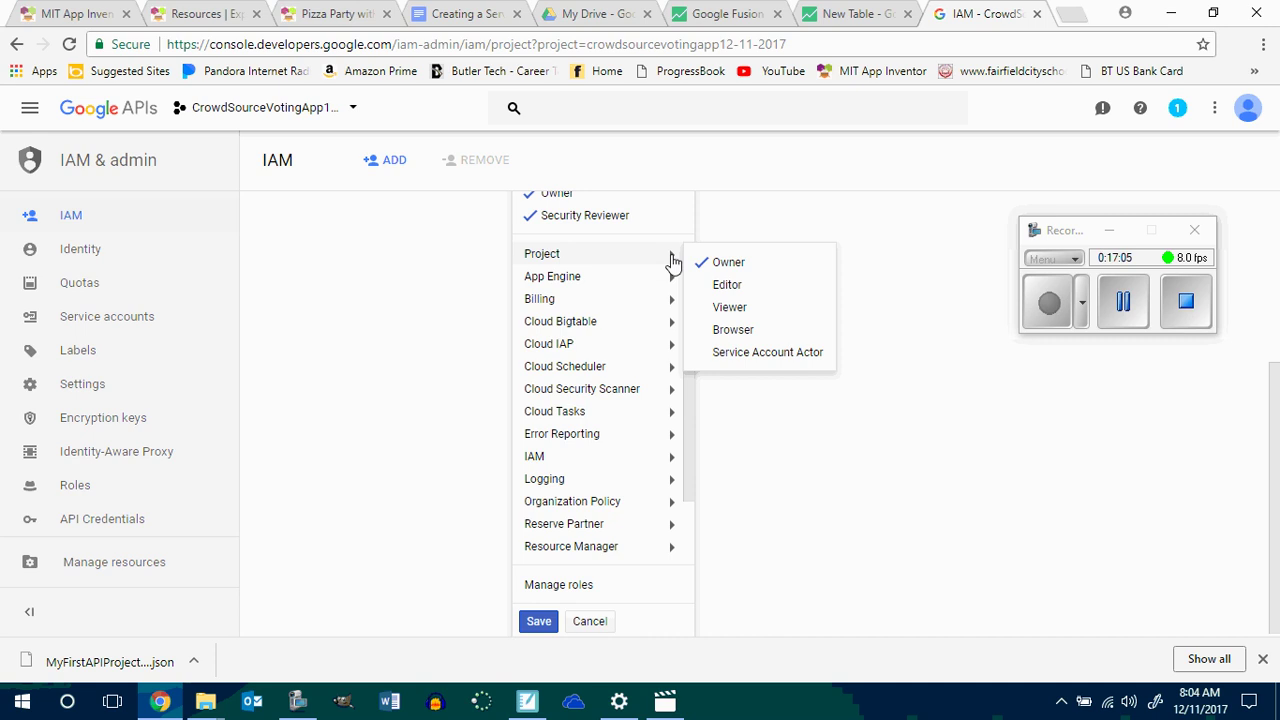
left_click(761, 223)
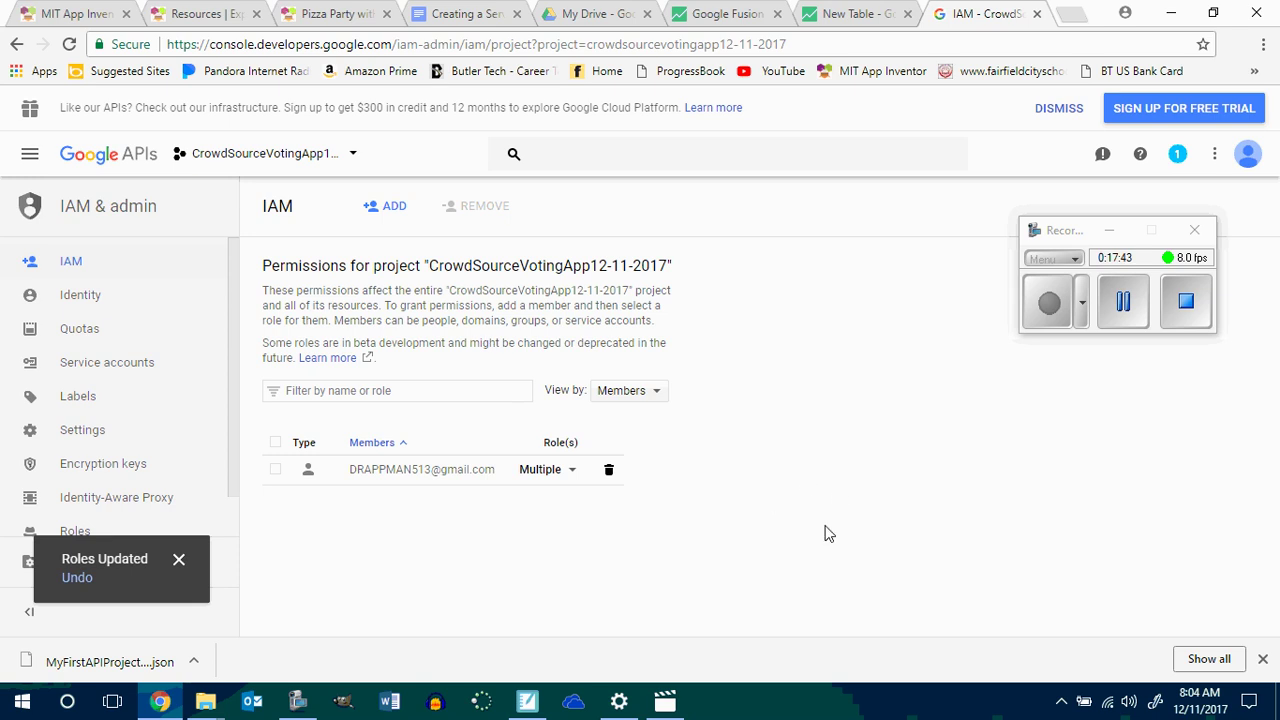
left_click(184, 567)
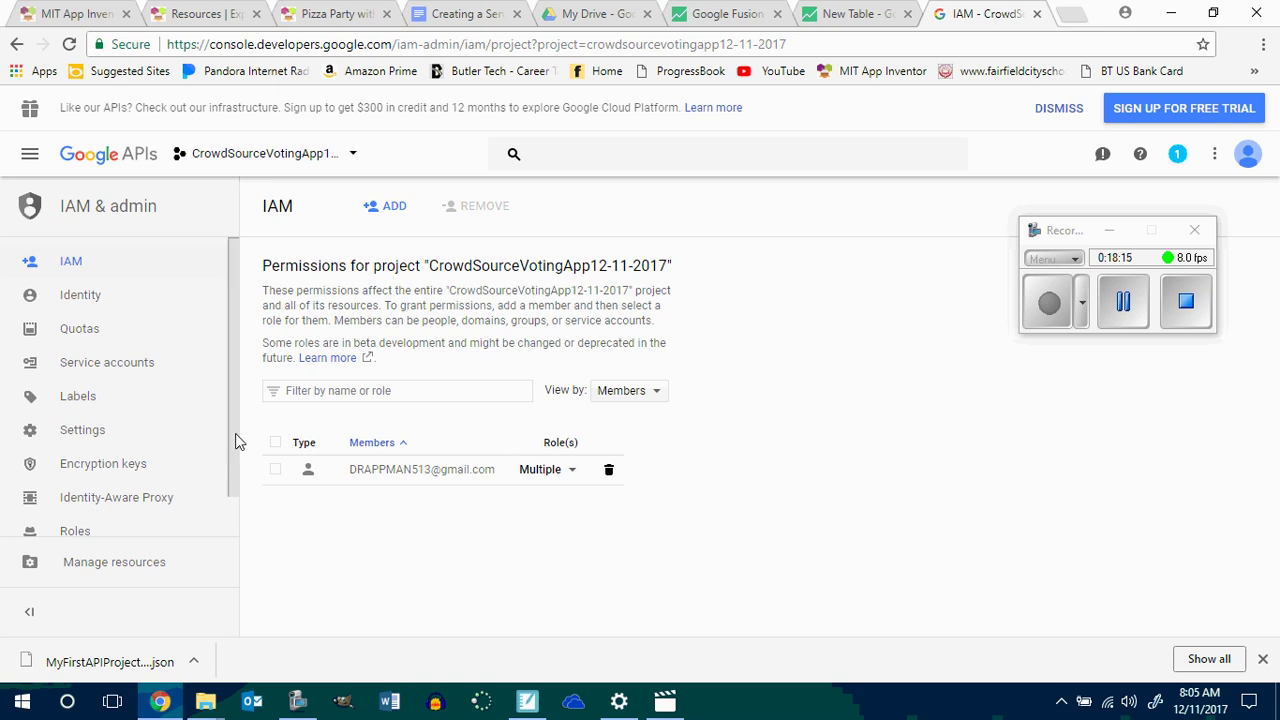
scroll(235, 433, "down", 1)
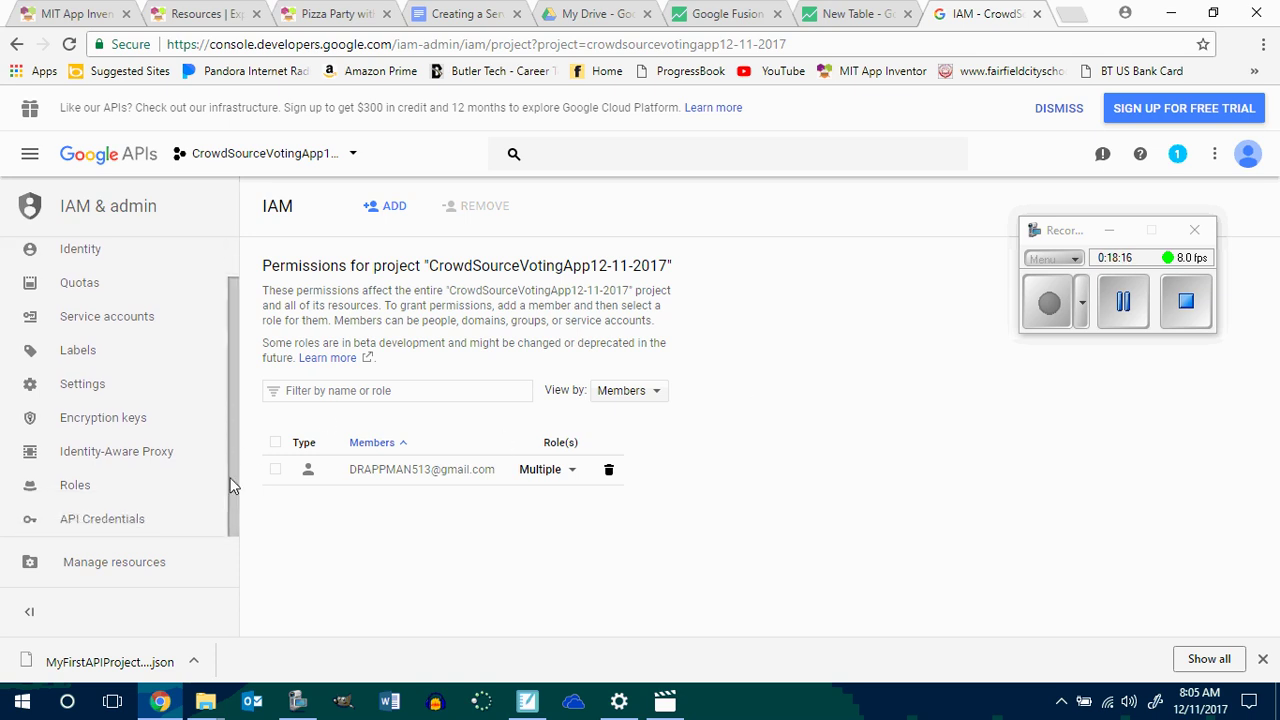
Open the project's API credentials and begin creating a service account key for a new service account.
left_click(105, 528)
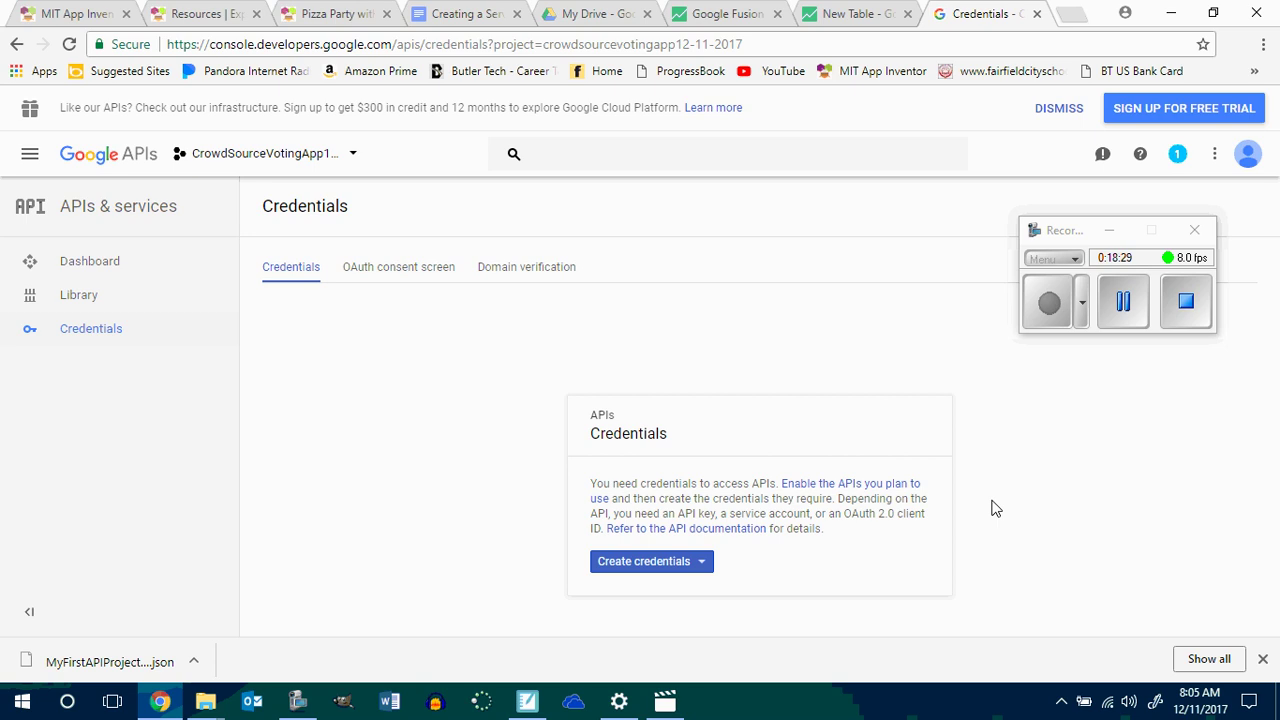
left_click(672, 568)
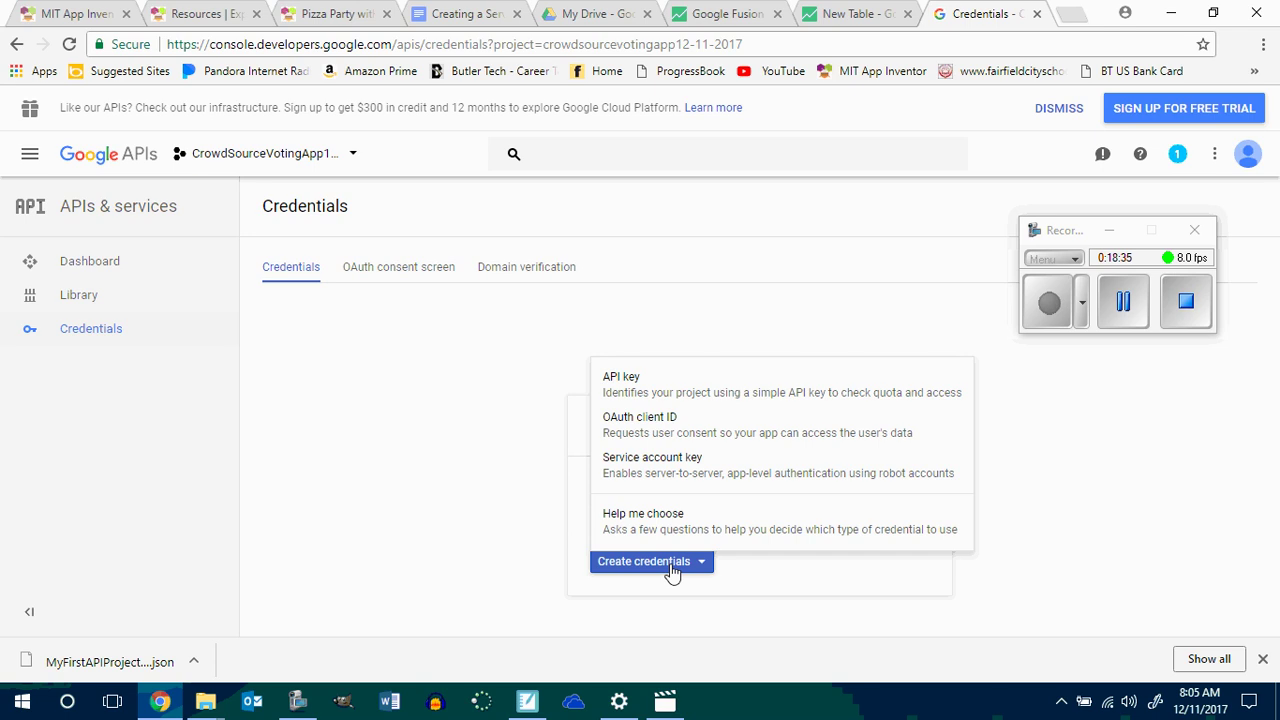
left_click(676, 466)
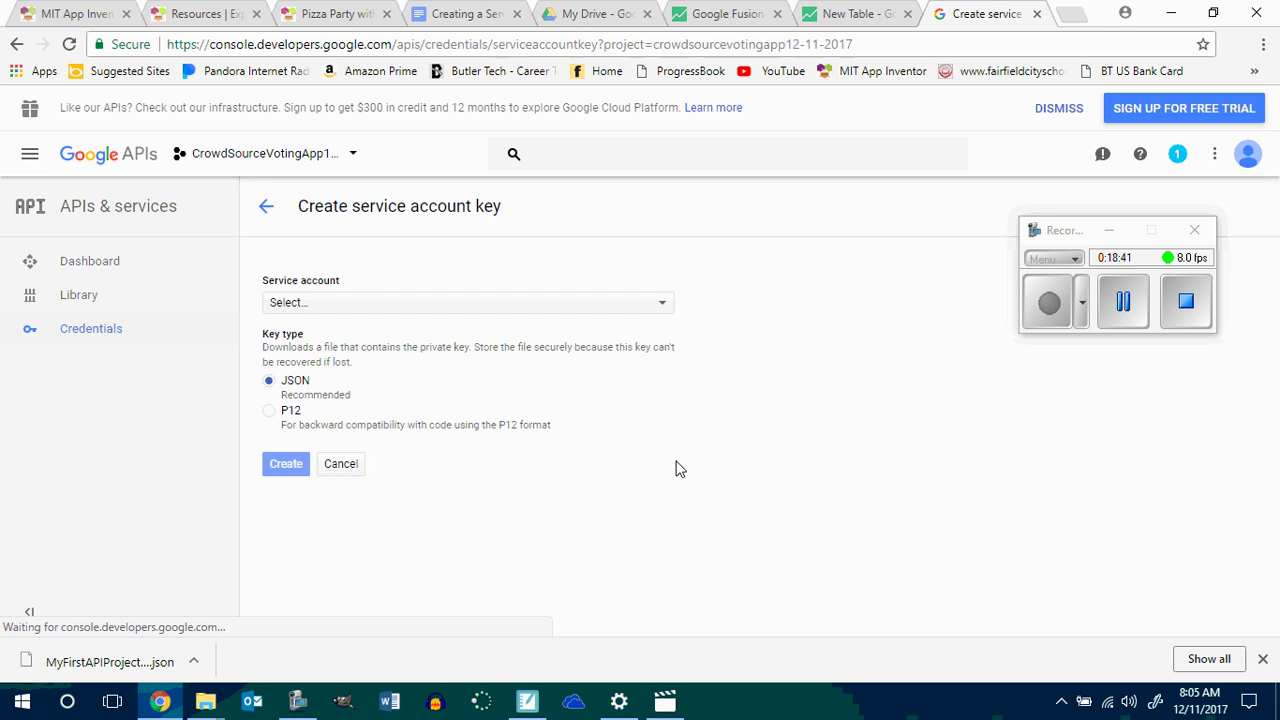
left_click(644, 312)
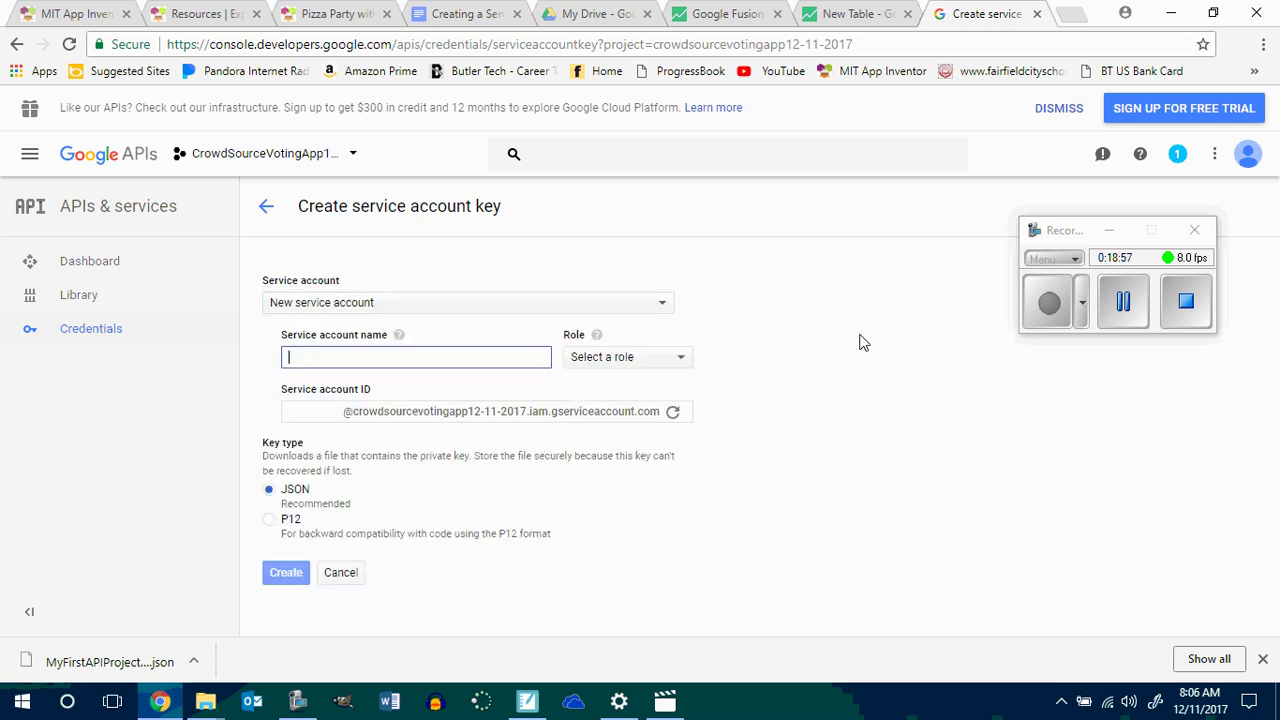
left_click(664, 308)
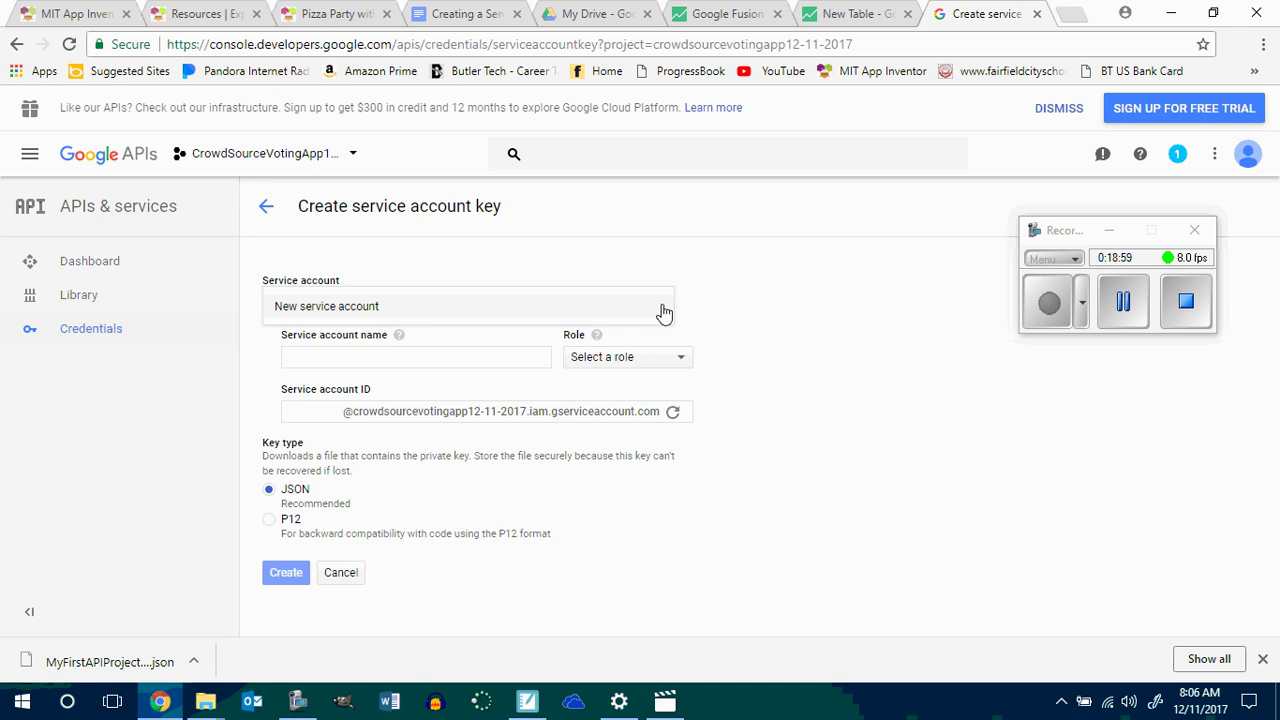
Name the new service account fusiontables.
left_click(468, 357)
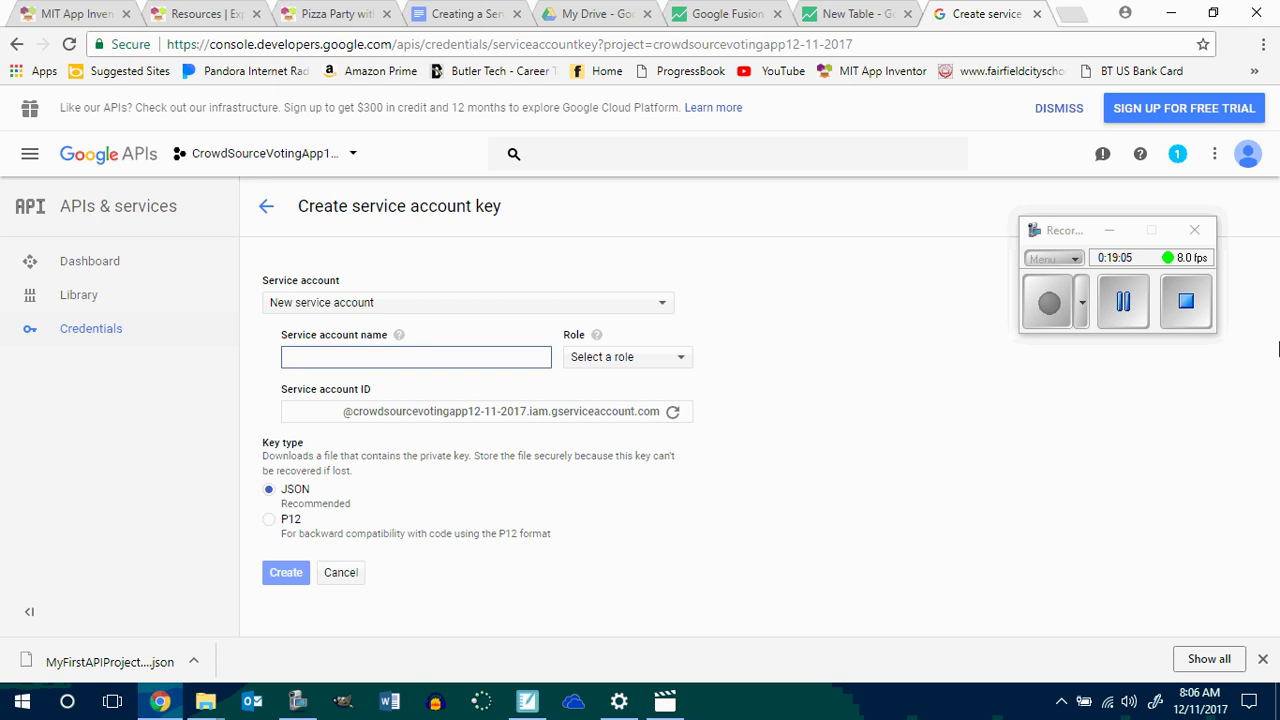
type("c")
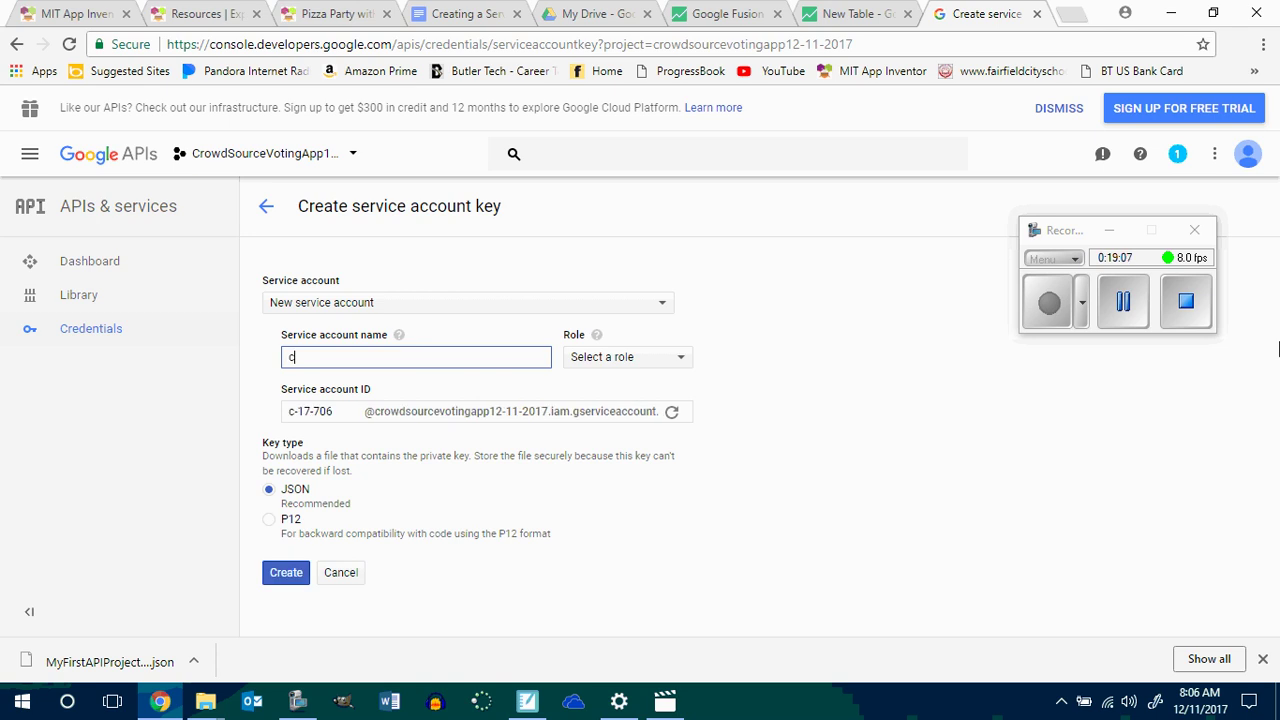
type("ro")
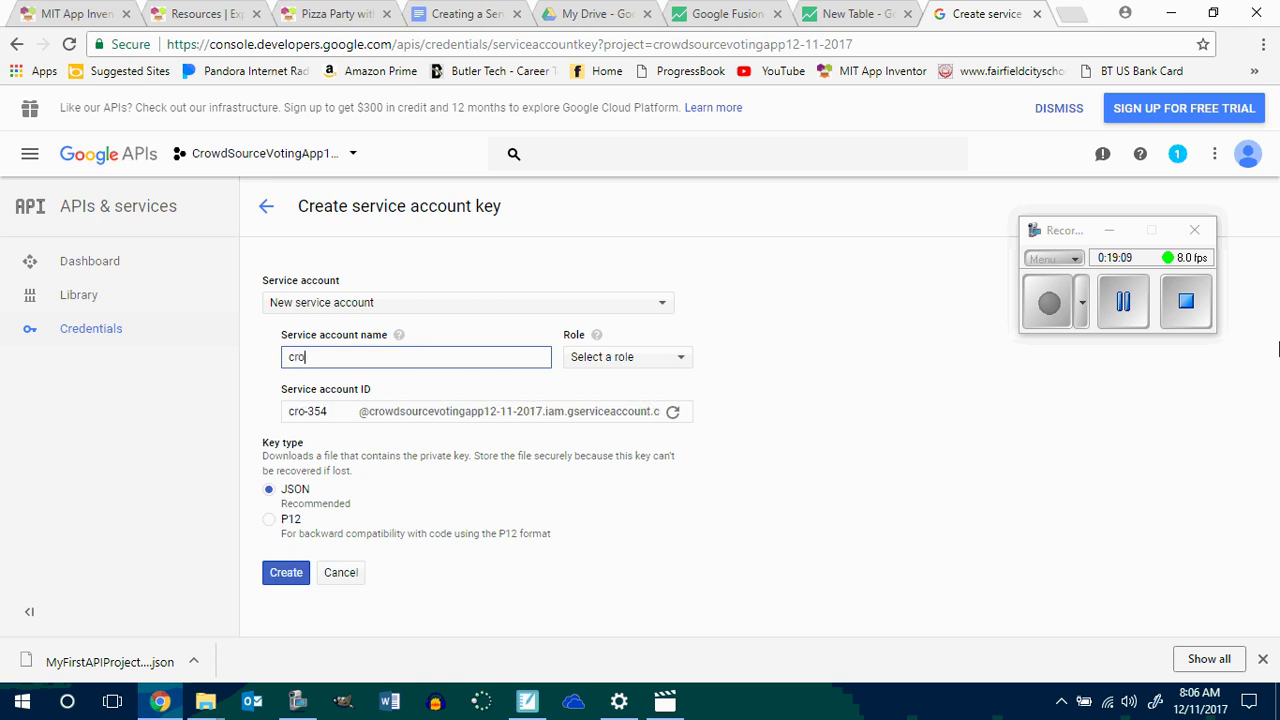
key("BackSpace")
key("BackSpace")
key("BackSpace")
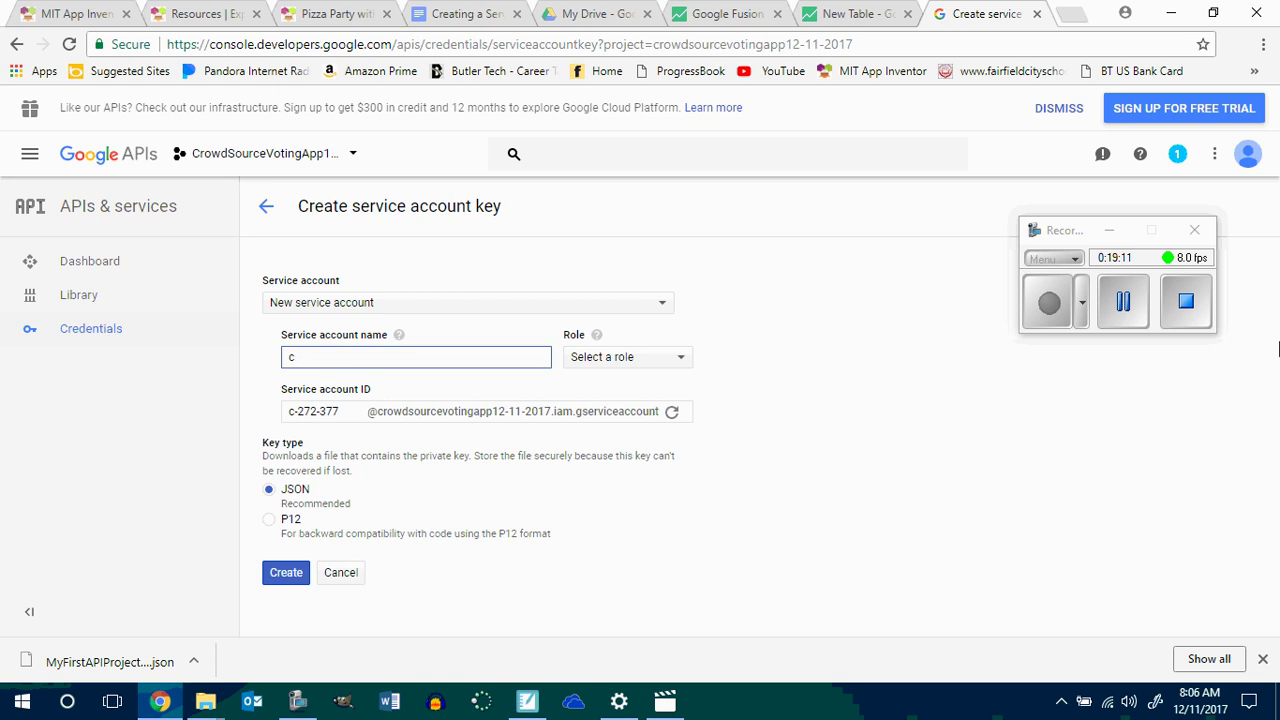
type("fusi")
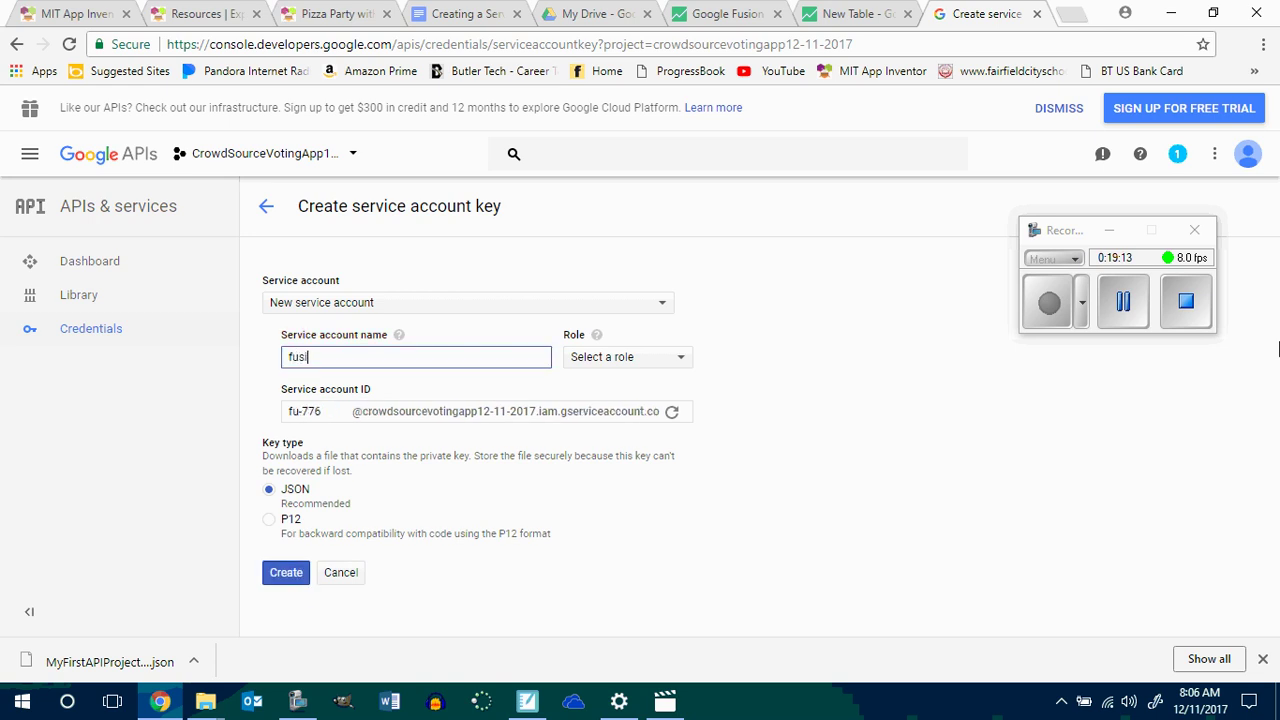
type("ontables")
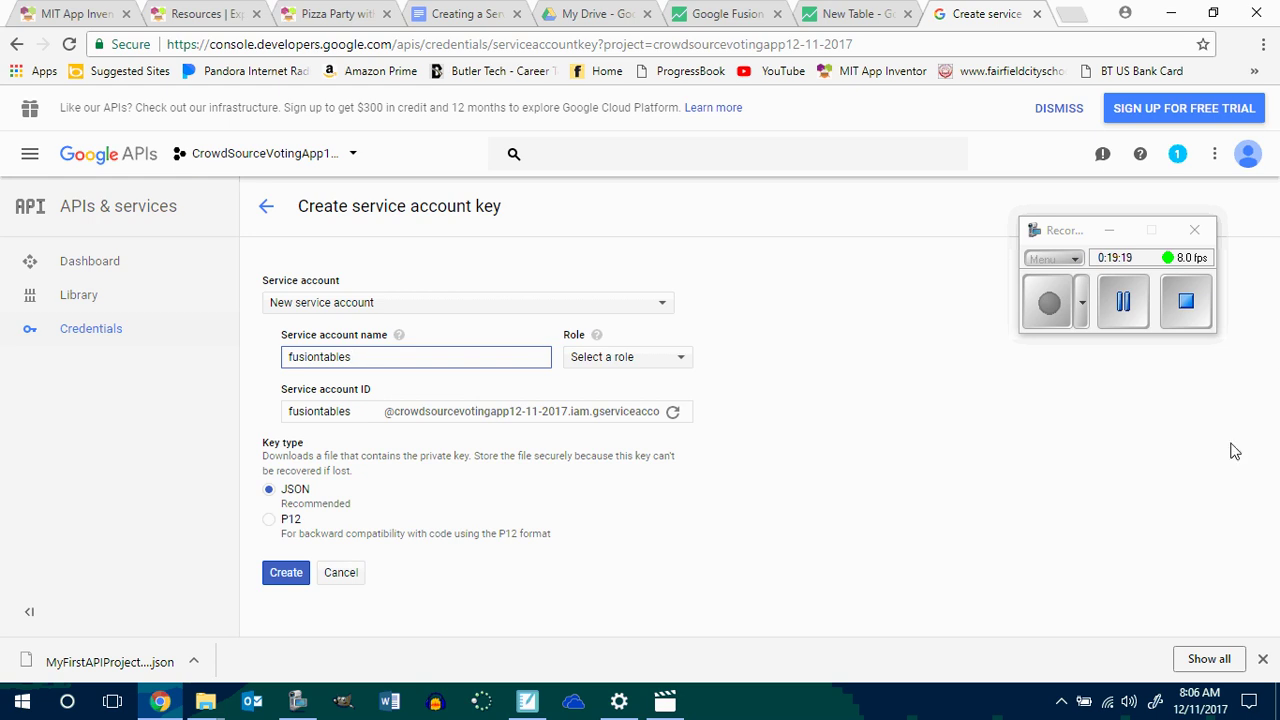
Give the fusiontables service account the IAM Security Reviewer role.
left_click(670, 362)
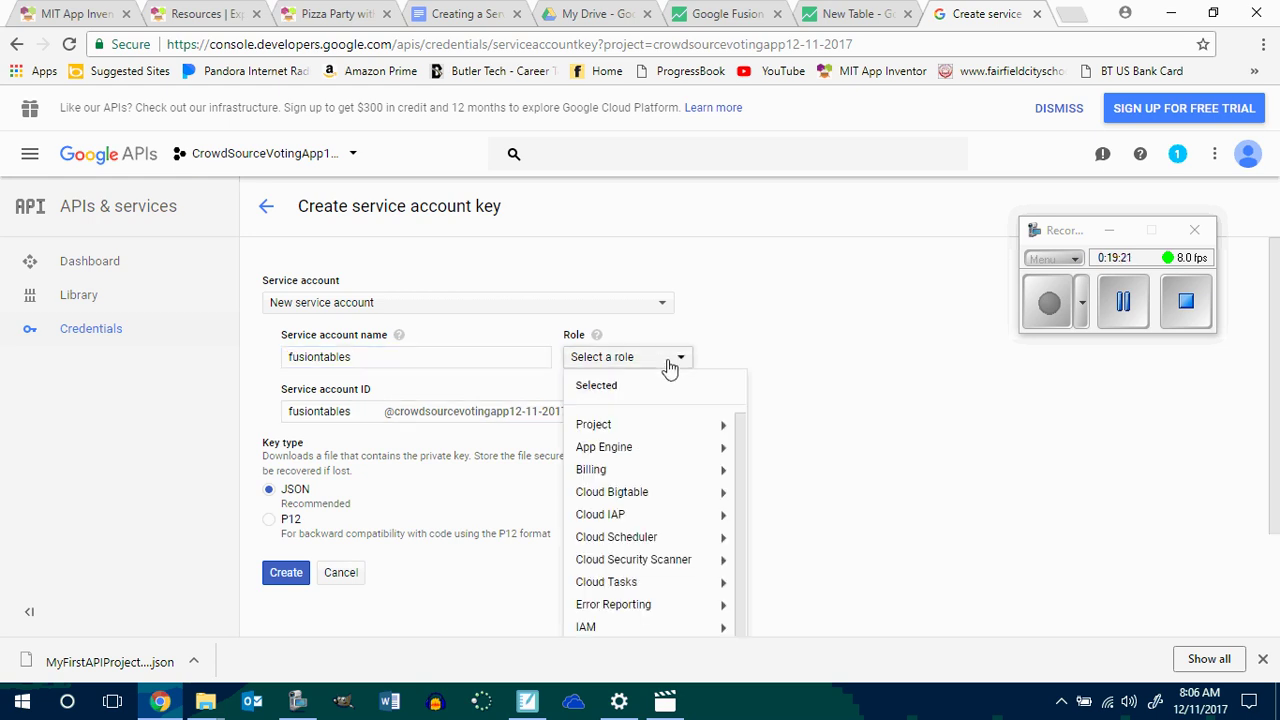
mouse_move(676, 638)
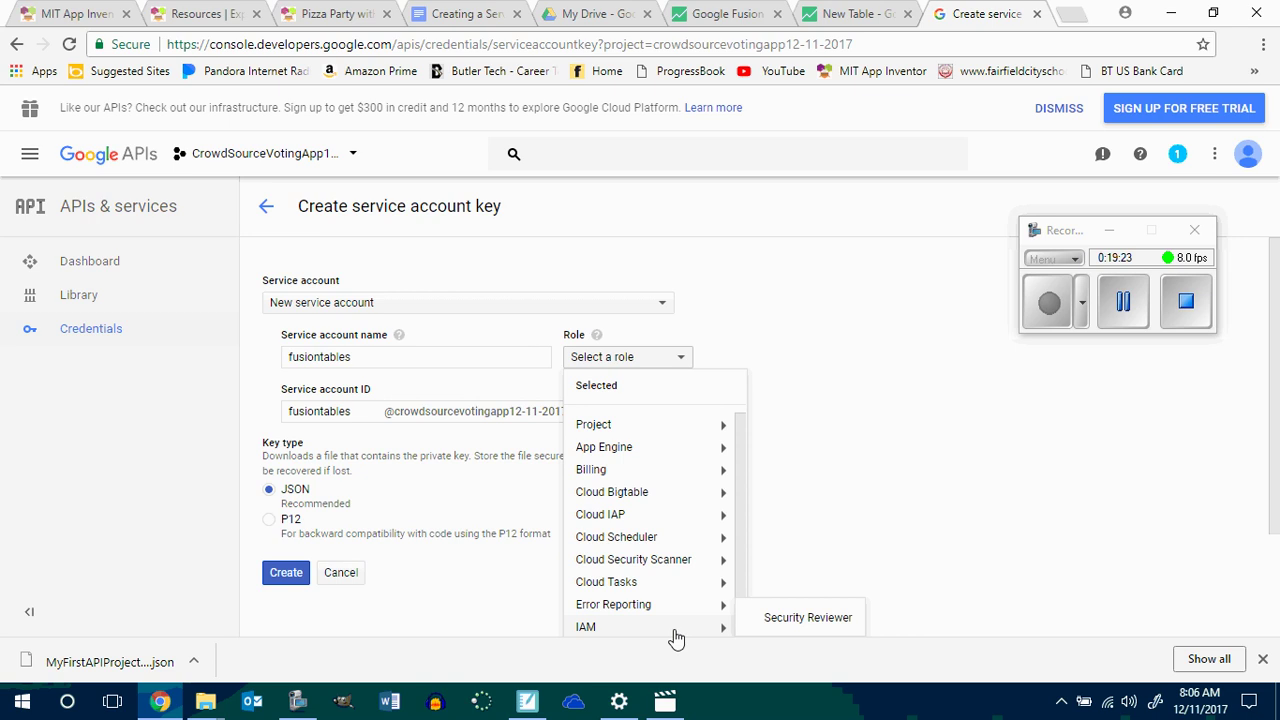
left_click(809, 626)
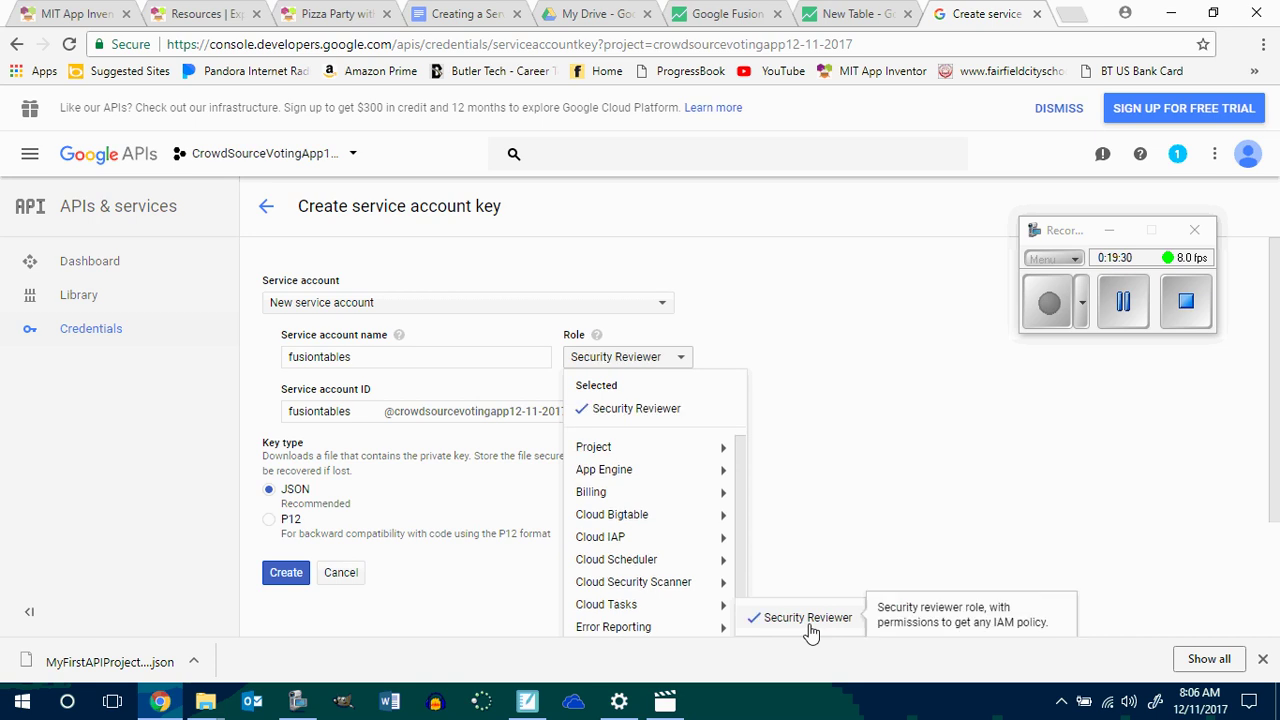
left_click(880, 412)
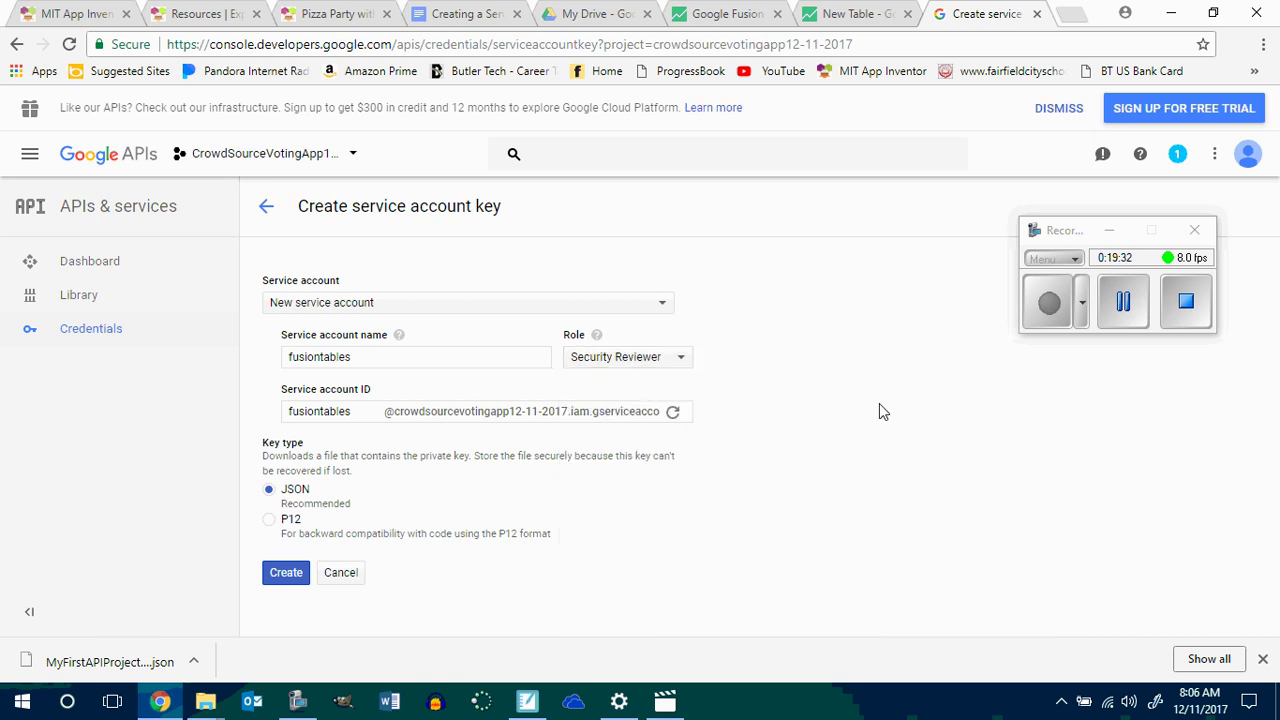
Create the JSON key for the fusiontables service account and dismiss the saved-key notice.
left_click(287, 578)
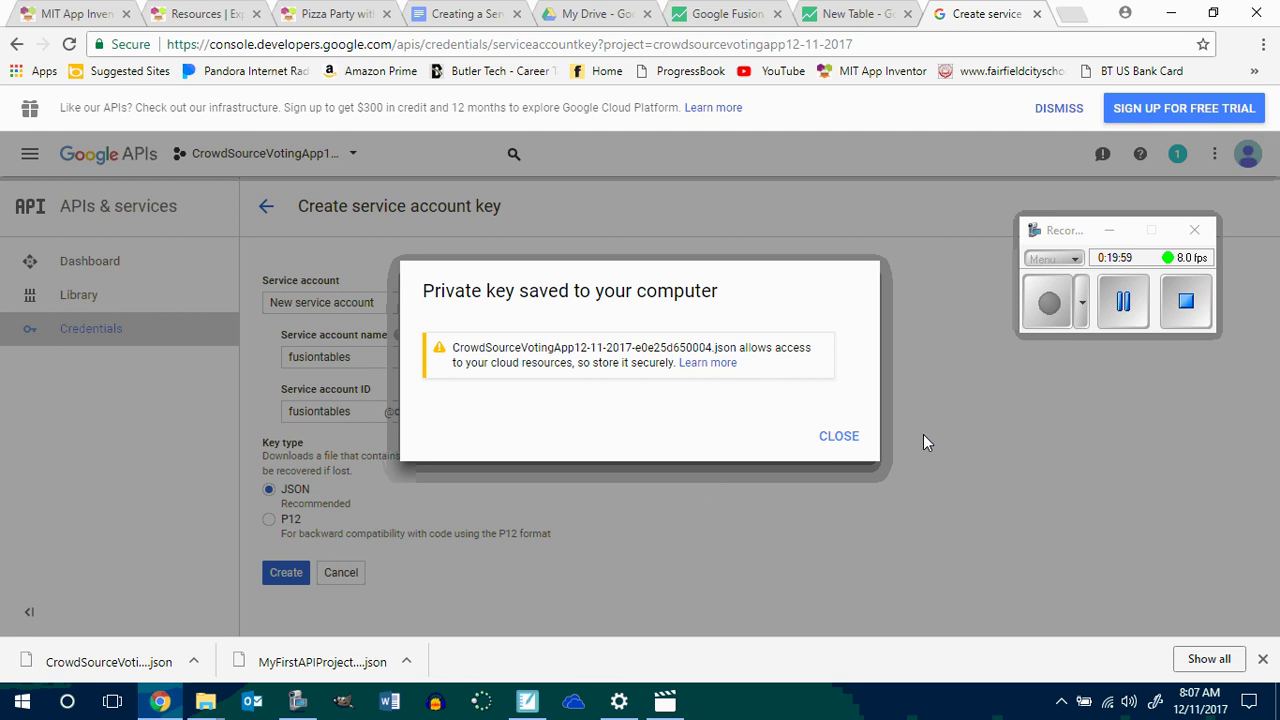
left_click(1124, 304)
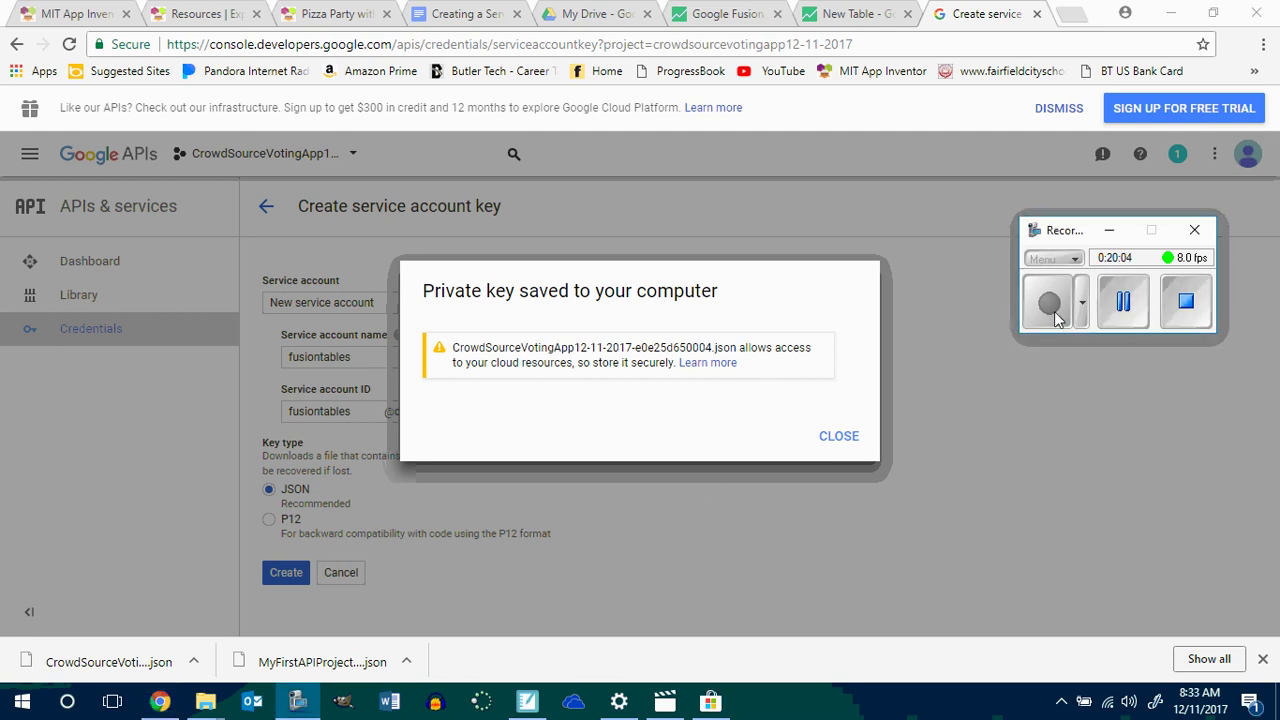
left_click(845, 440)
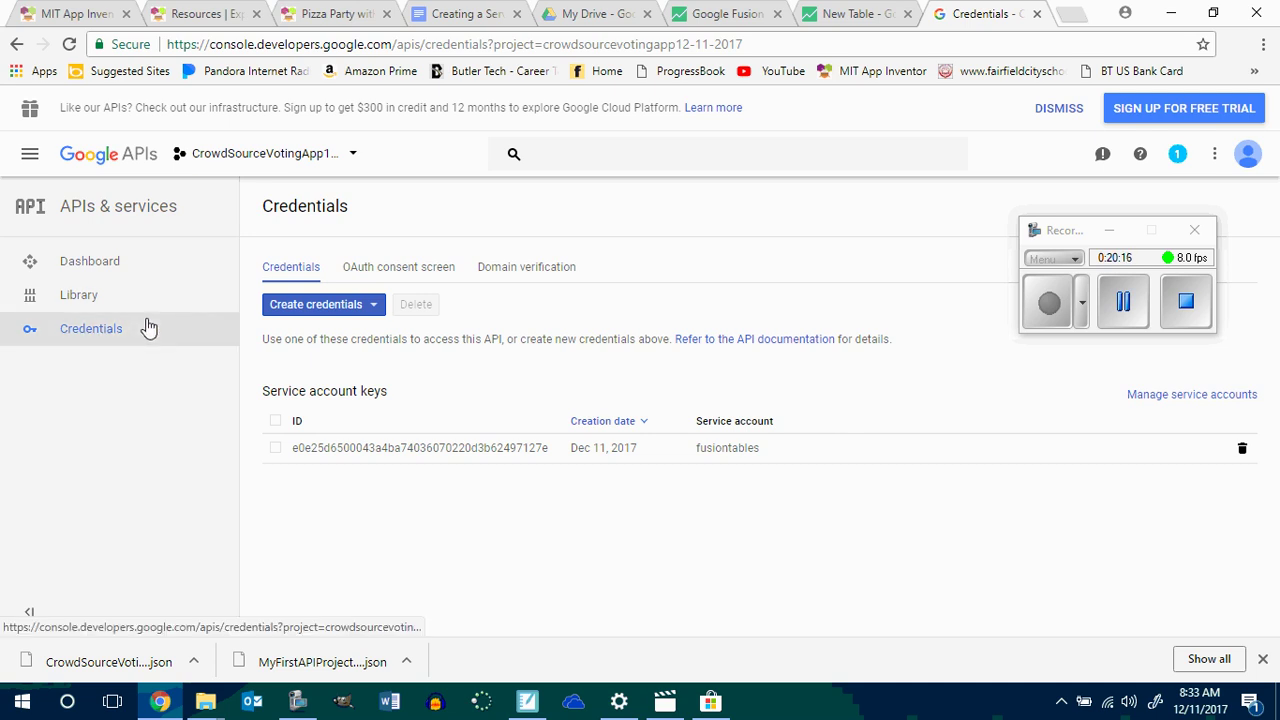
Open the downloaded CrowdSourceVotingApp JSON key file in Text Reader, allow auto save and maximize the window.
left_click(194, 662)
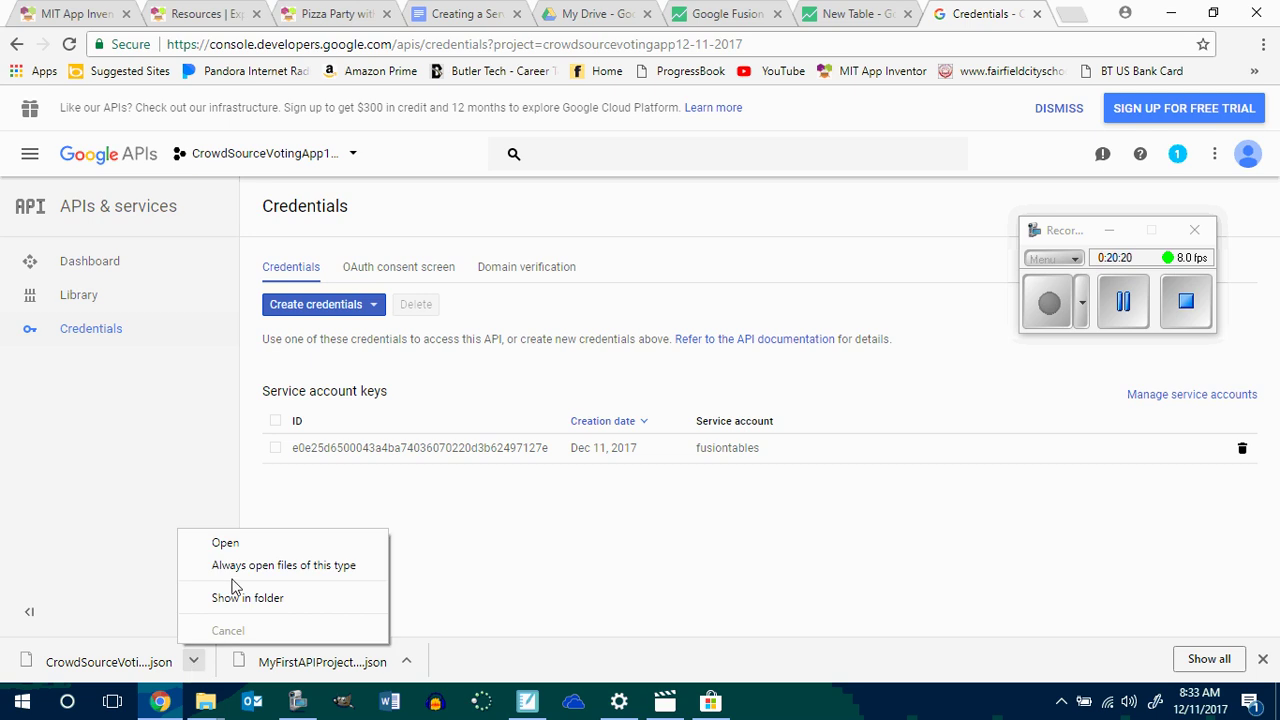
left_click(226, 545)
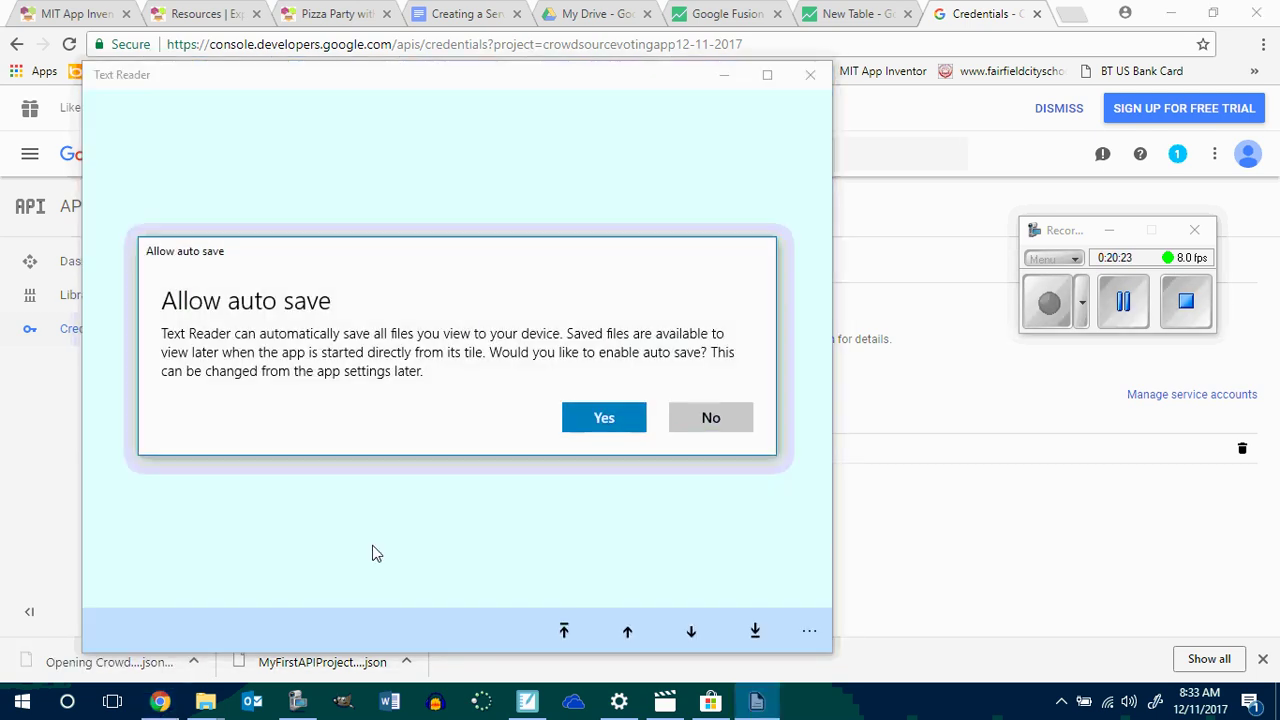
left_click(603, 417)
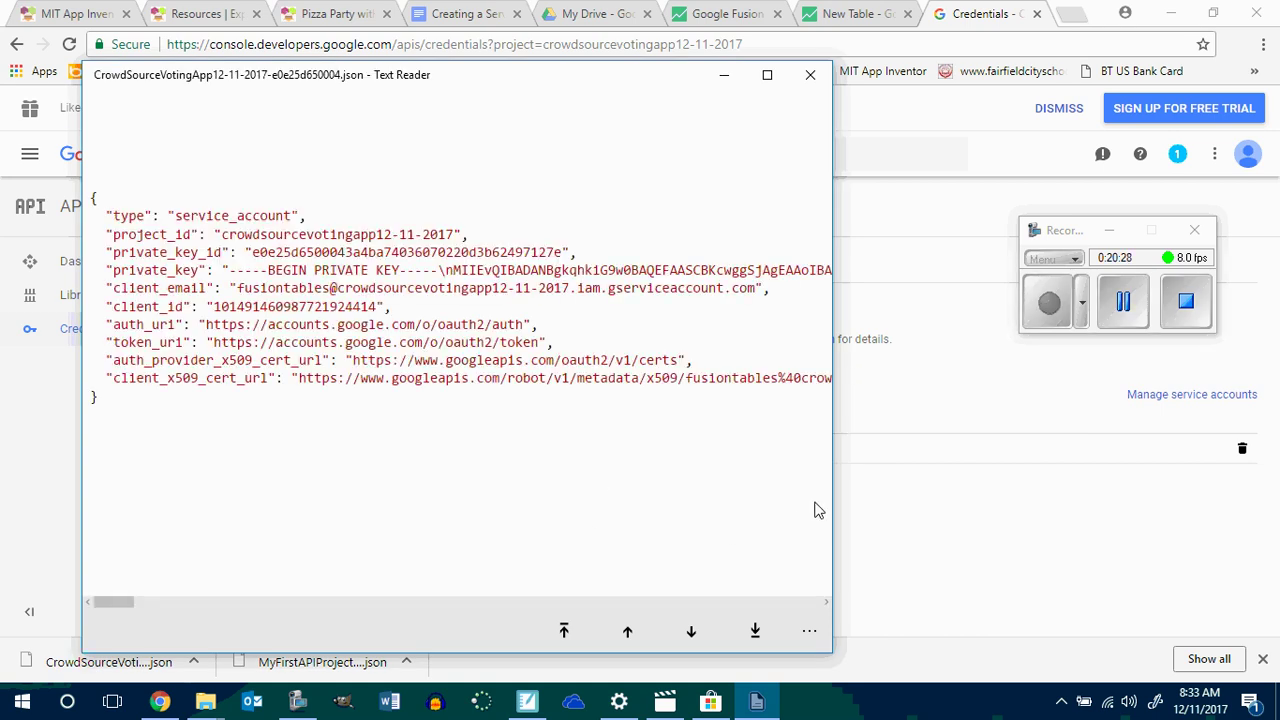
left_click(767, 76)
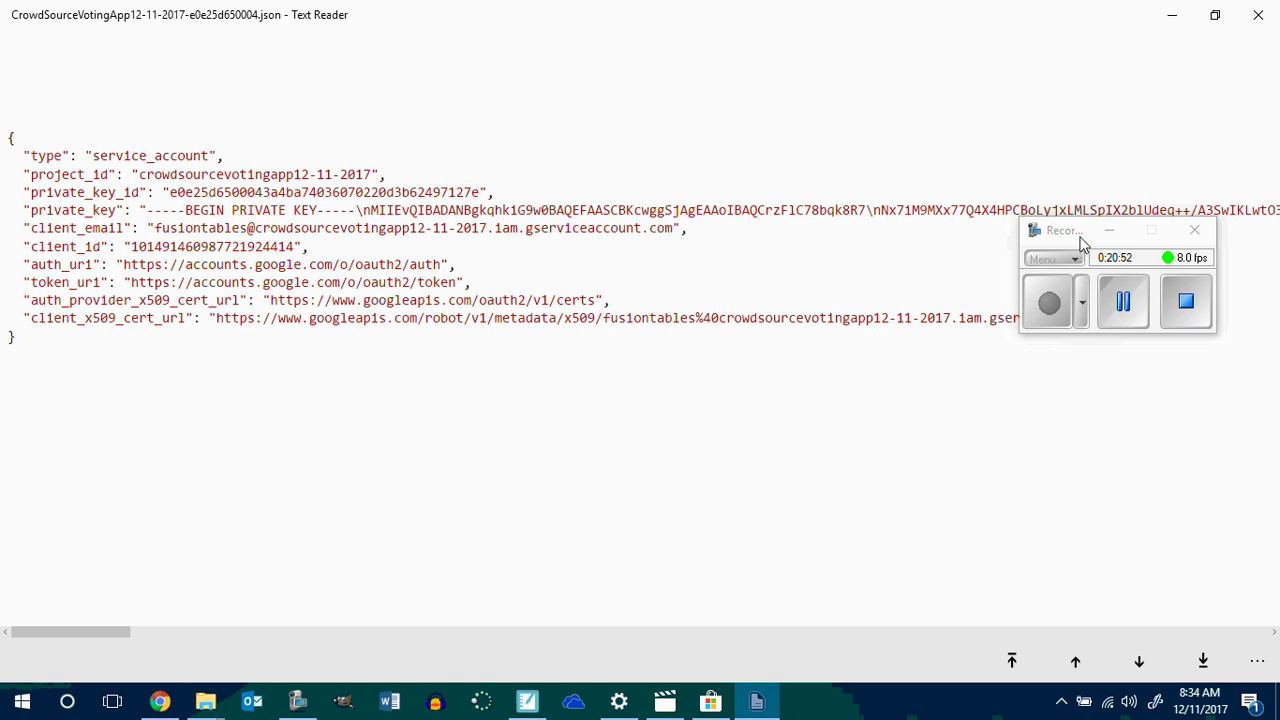
Examine the client_email entry in the key file by highlighting its value, and clear the selection.
left_click_drag(1079, 237, 1052, 410)
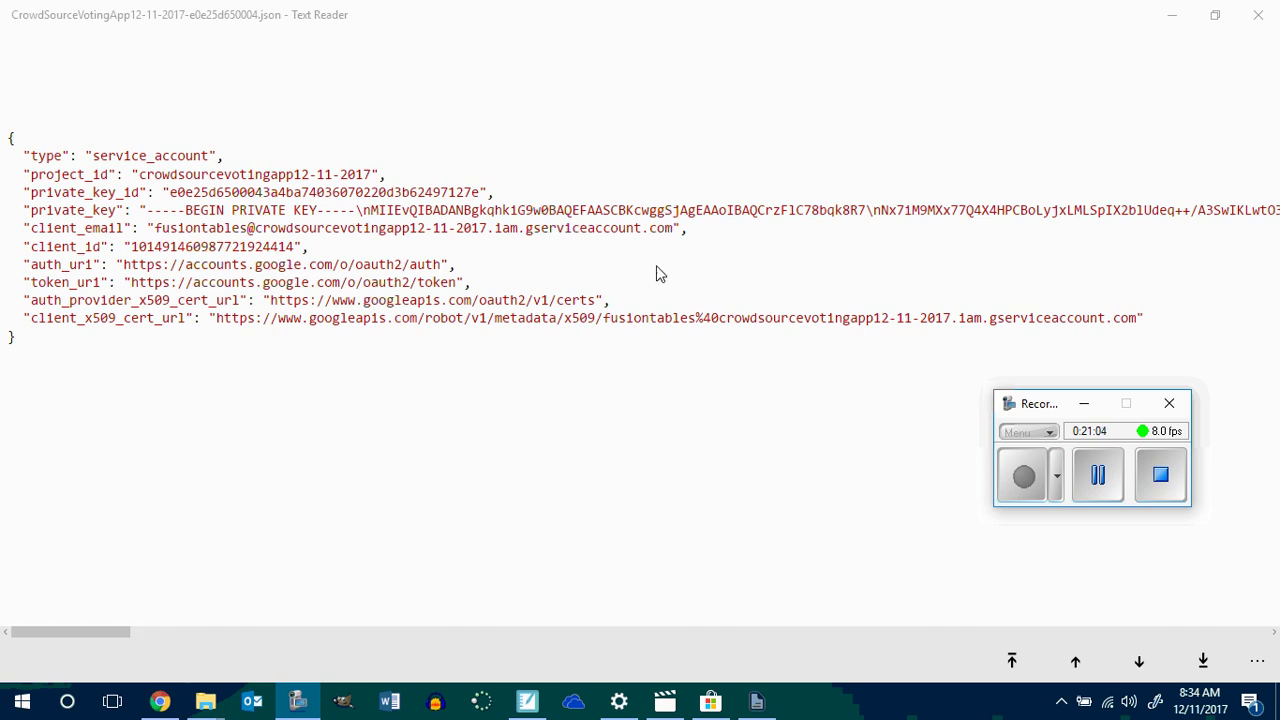
left_click_drag(697, 234, 158, 232)
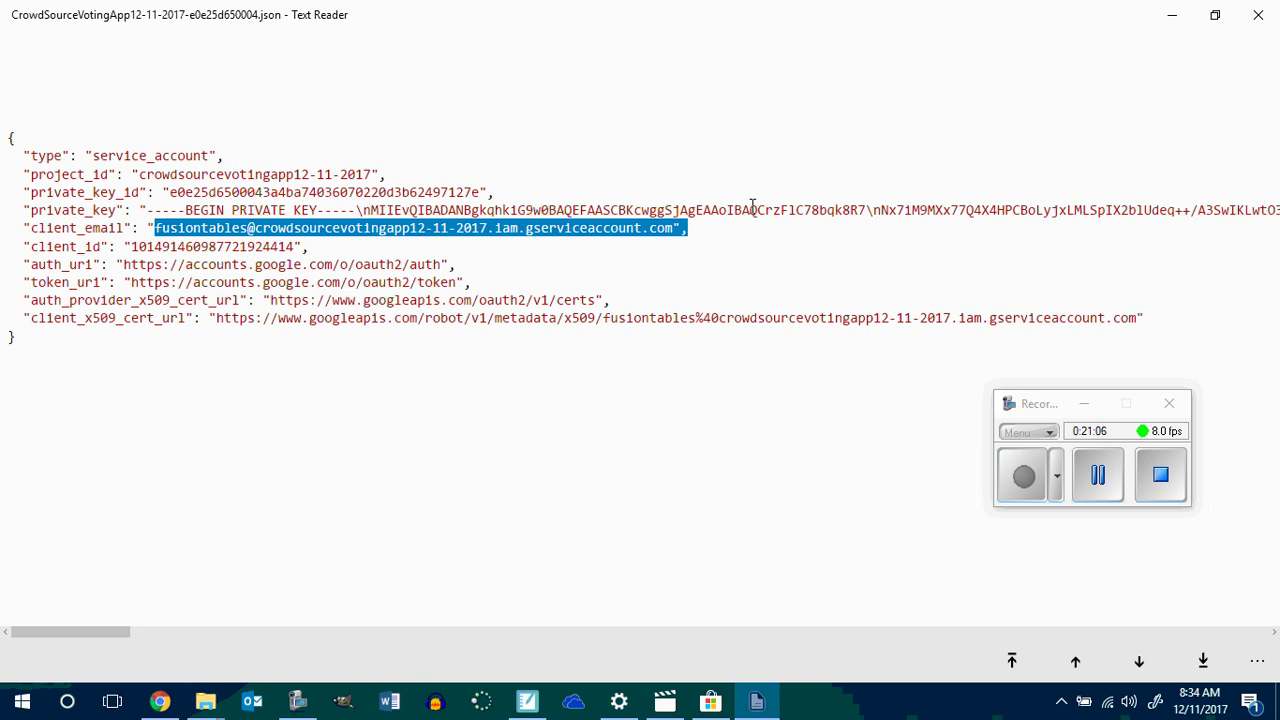
left_click(908, 253)
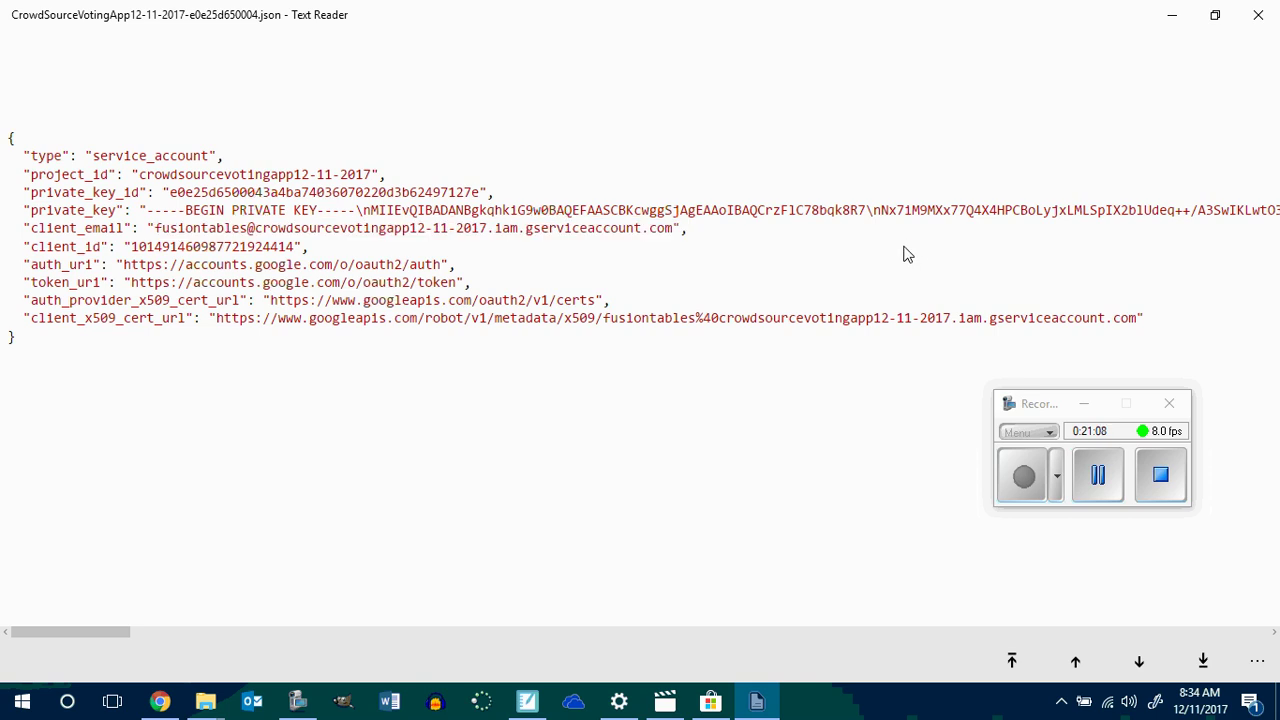